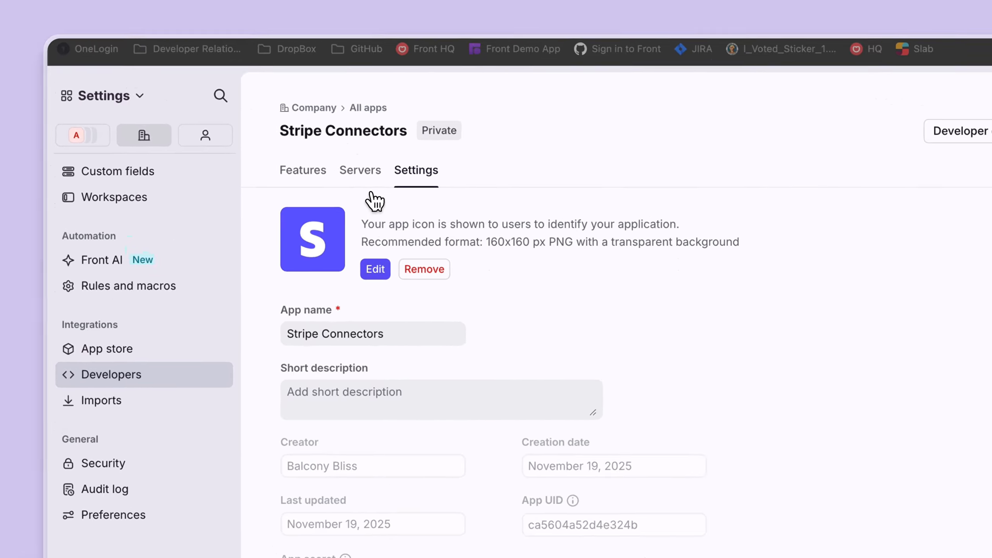
pyautogui.click(421, 186)
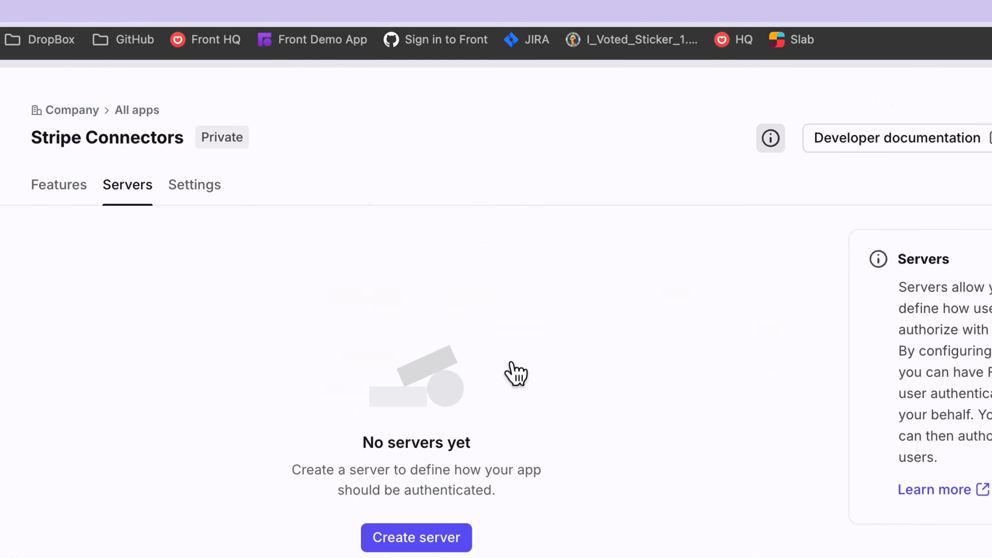
pyautogui.click(430, 541)
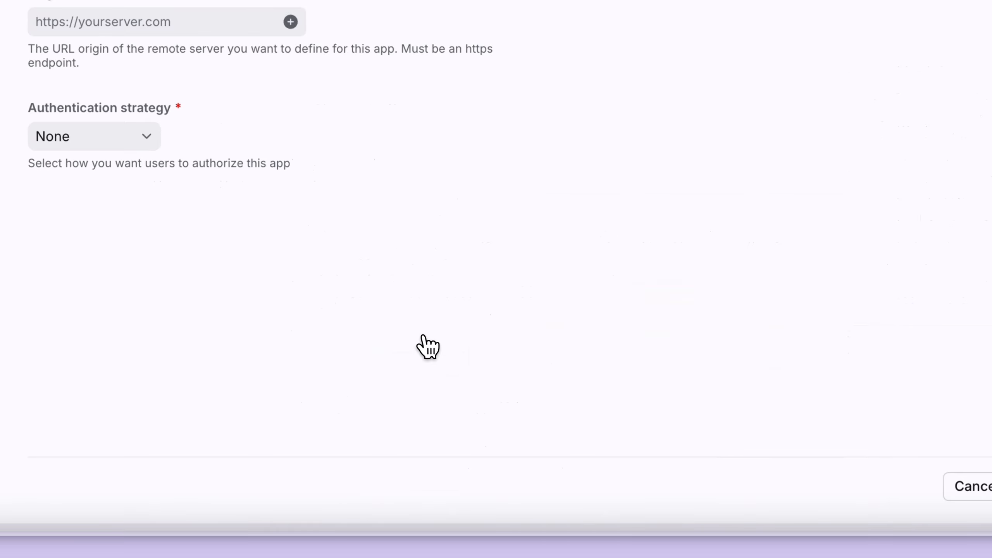
pyautogui.click(470, 224)
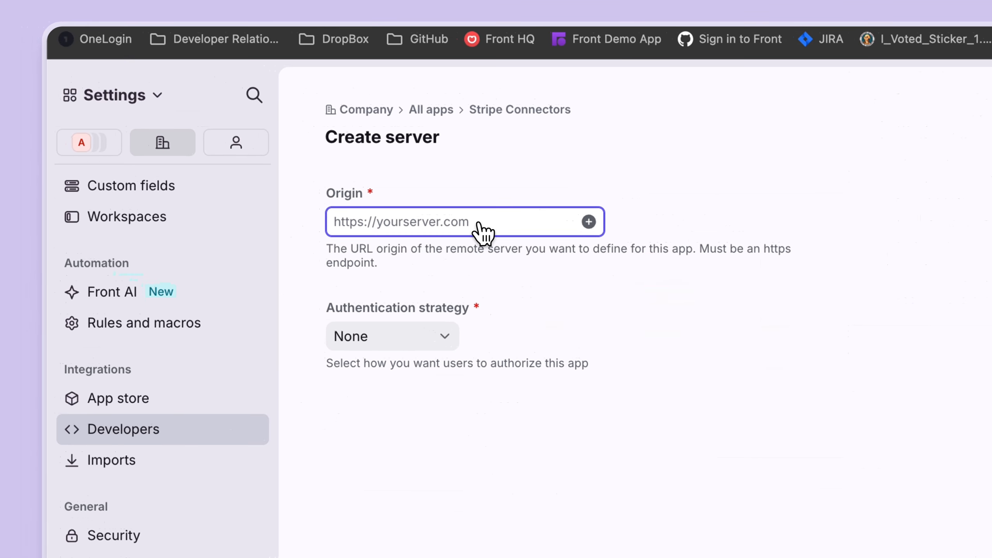
pyautogui.write('ht')
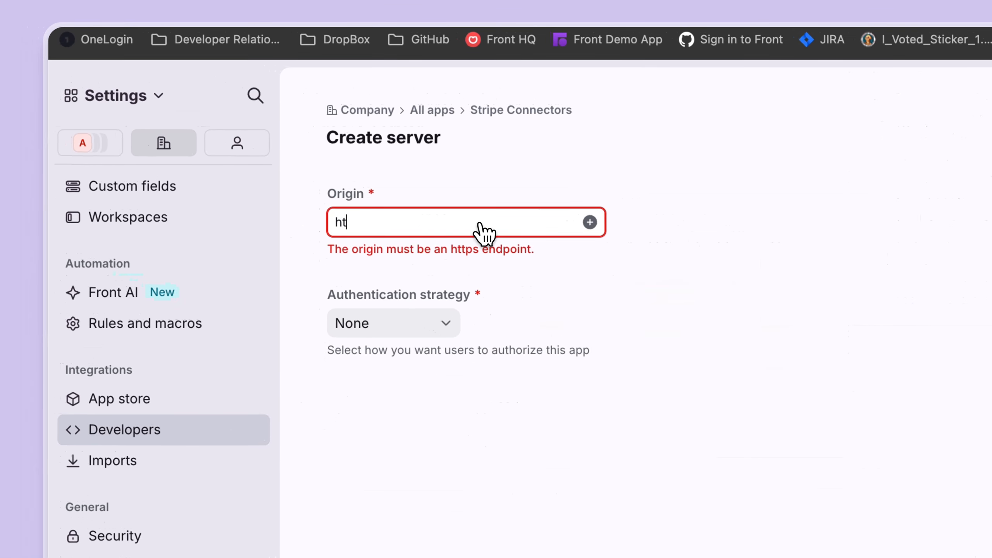
pyautogui.write('tps://api.stripe.com')
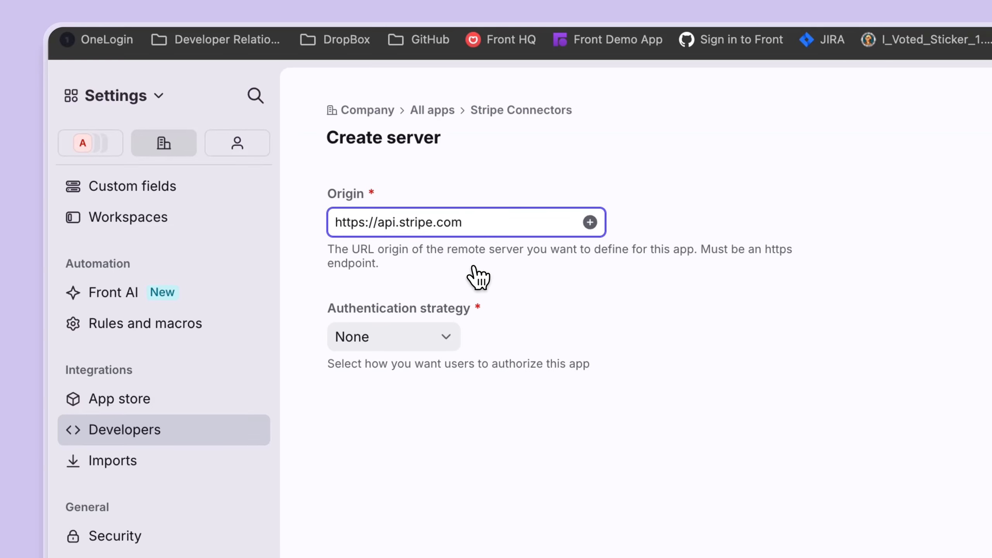
pyautogui.click(445, 337)
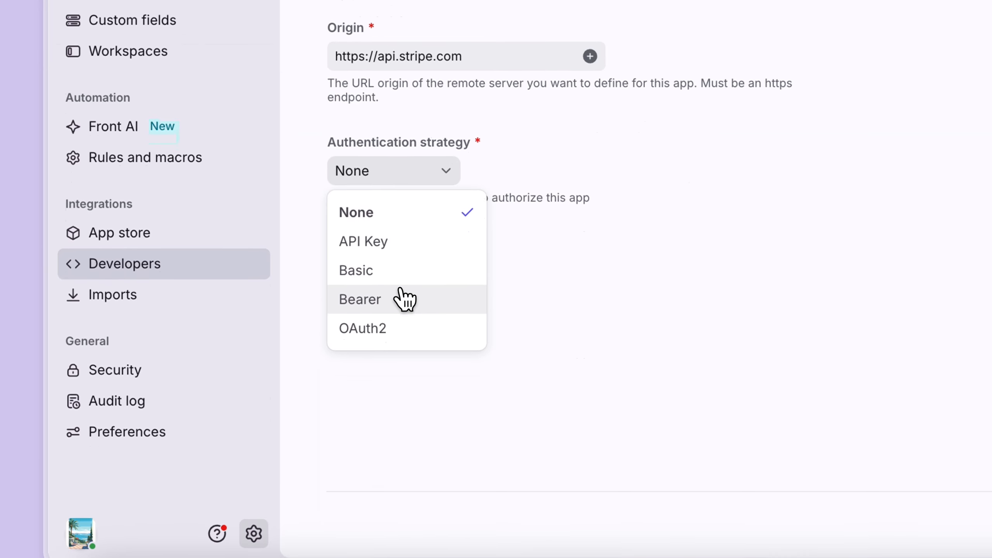
pyautogui.click(402, 299)
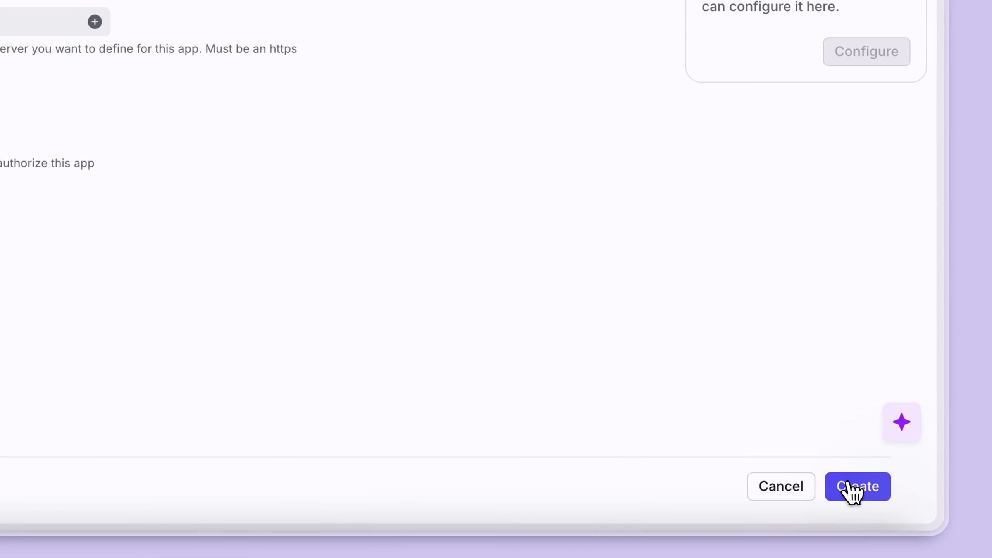
pyautogui.click(852, 488)
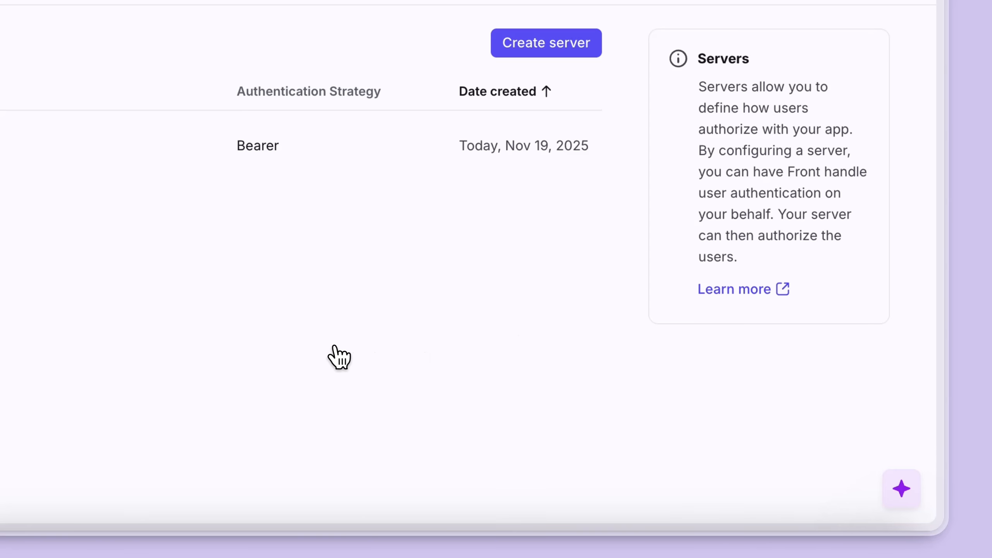
# Configure local credentials for the Stripe API server by entering the bearer token, and save them.
pyautogui.click(266, 159)
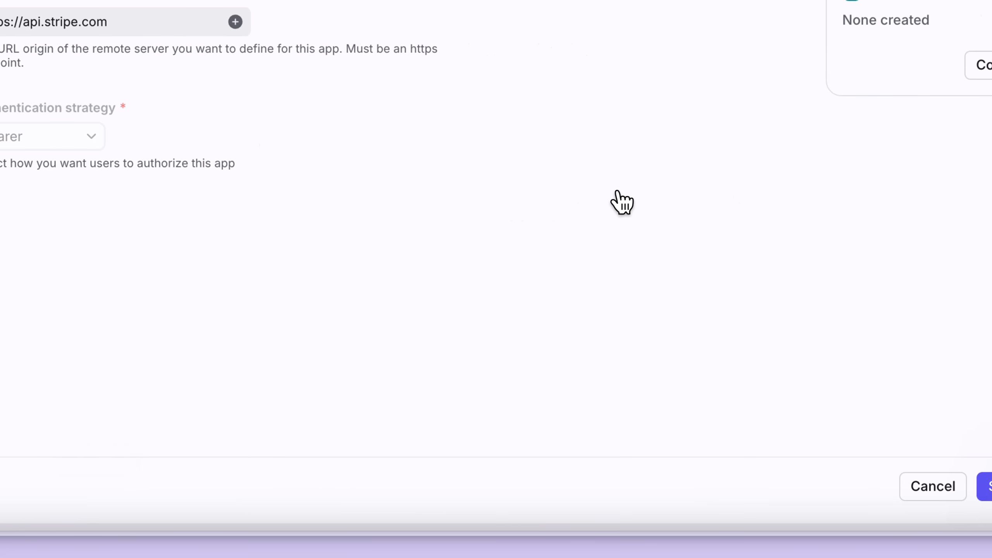
pyautogui.click(860, 71)
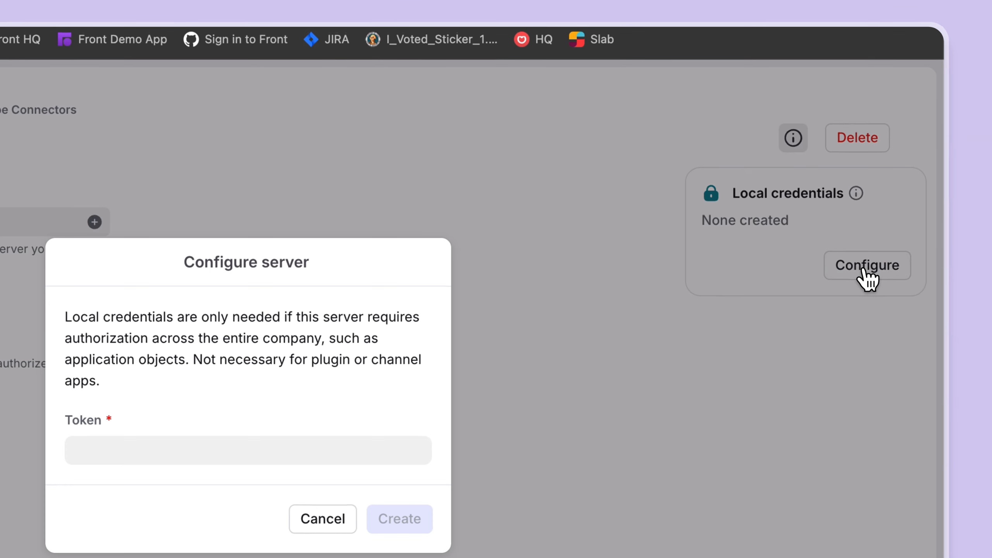
pyautogui.click(298, 454)
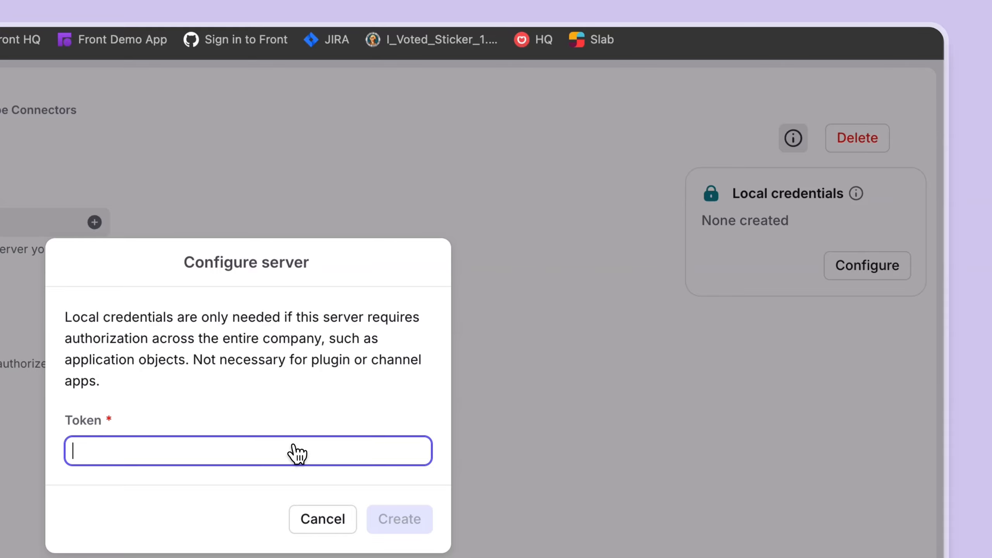
pyautogui.write('YOUR TOKEN HERE')
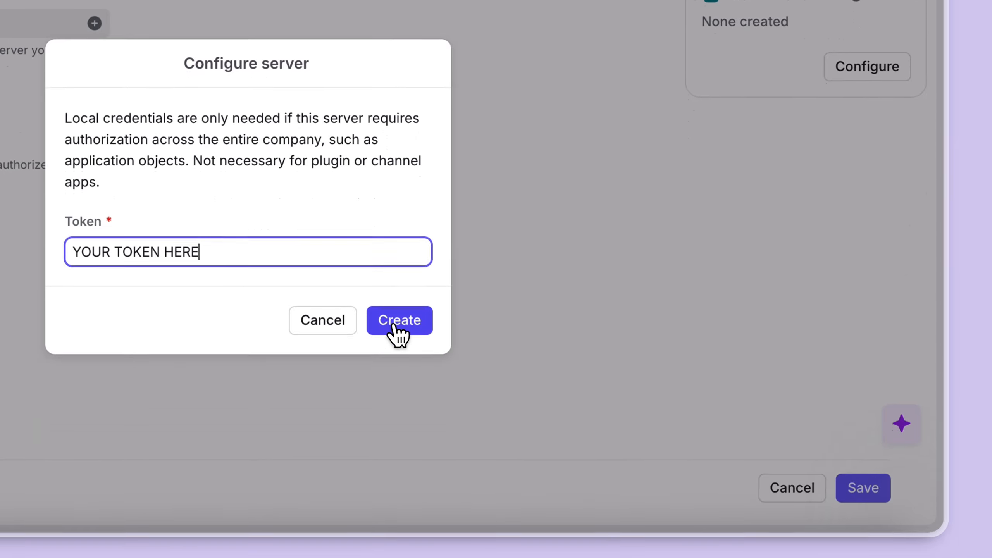
pyautogui.click(395, 522)
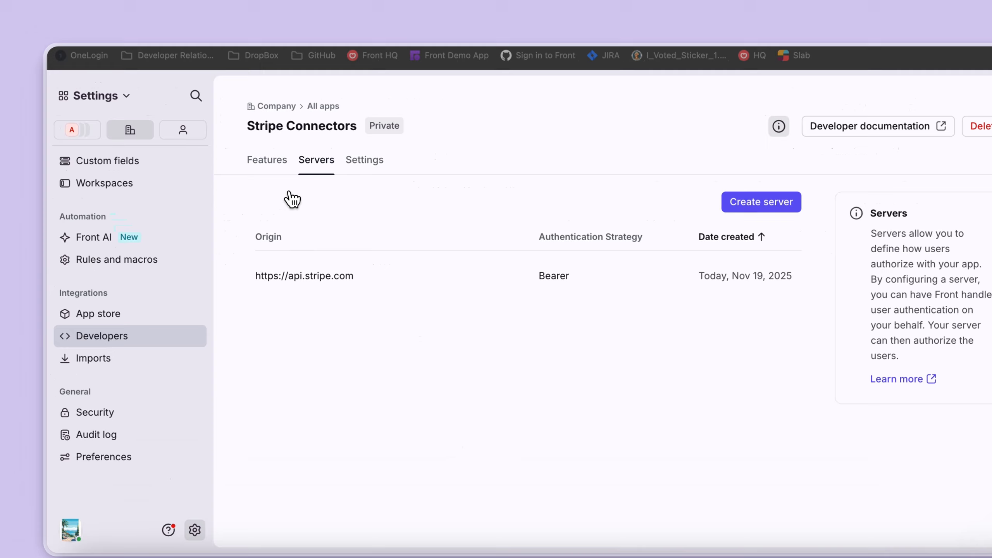
# Add an App request feature to the Stripe Connectors app and name it "List all customers".
pyautogui.click(270, 160)
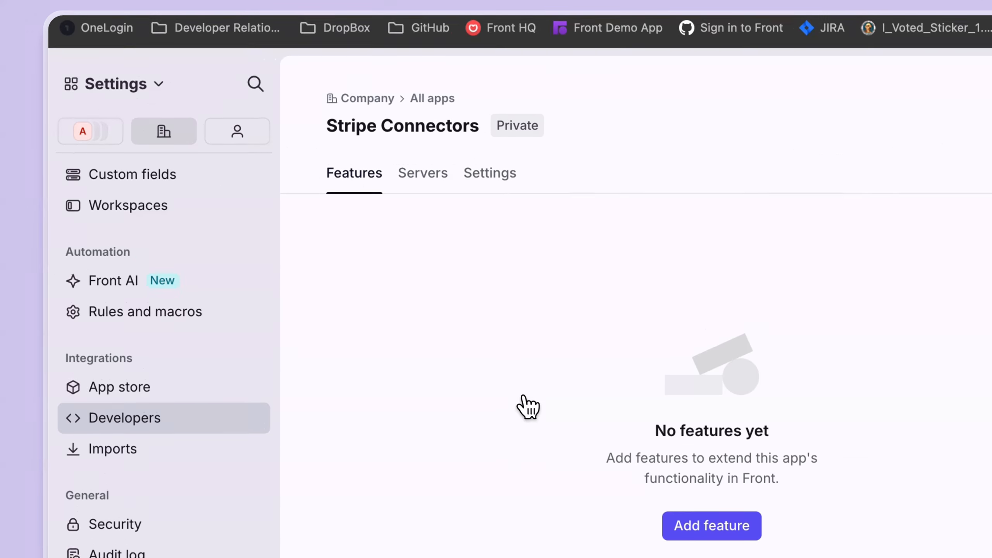
pyautogui.click(681, 537)
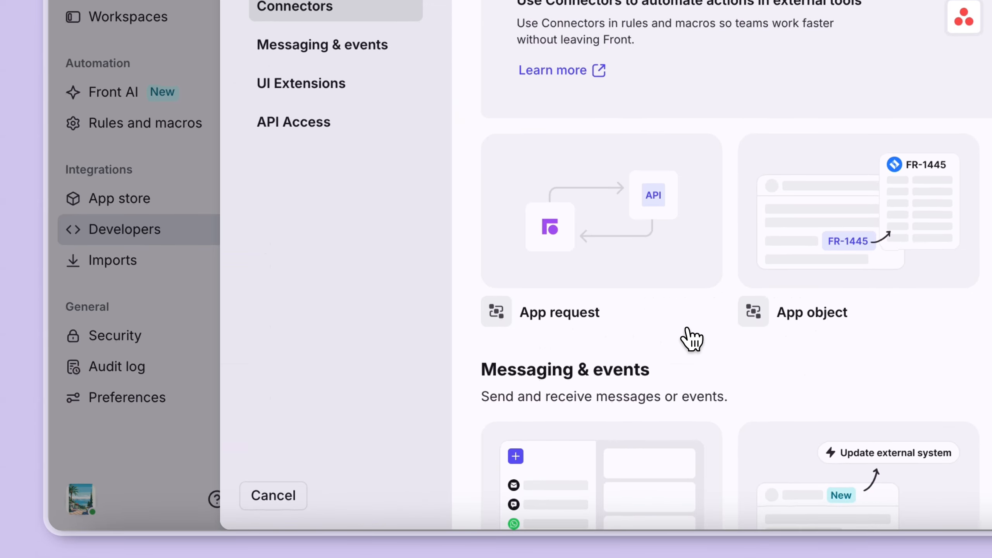
pyautogui.scroll(-2, 689, 334)
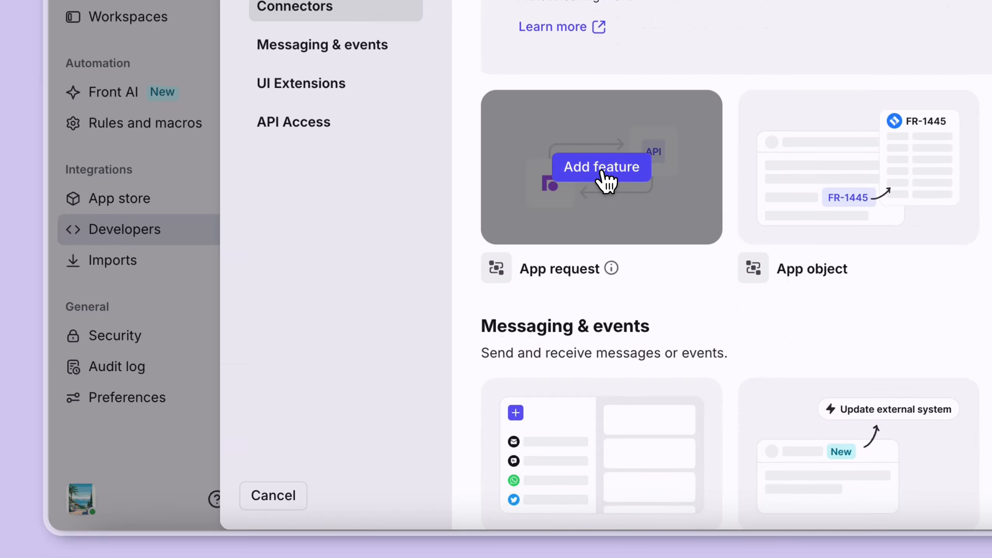
pyautogui.click(602, 168)
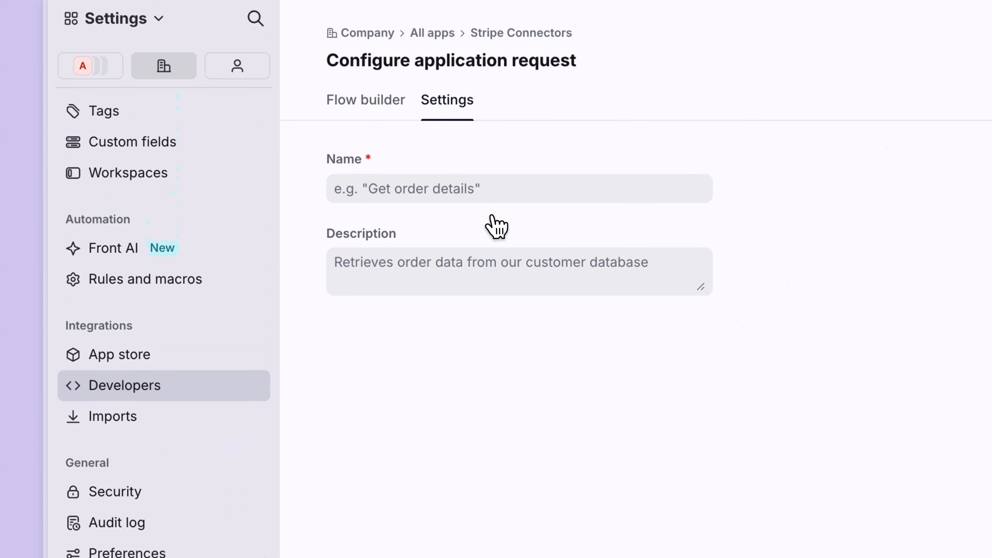
pyautogui.click(480, 66)
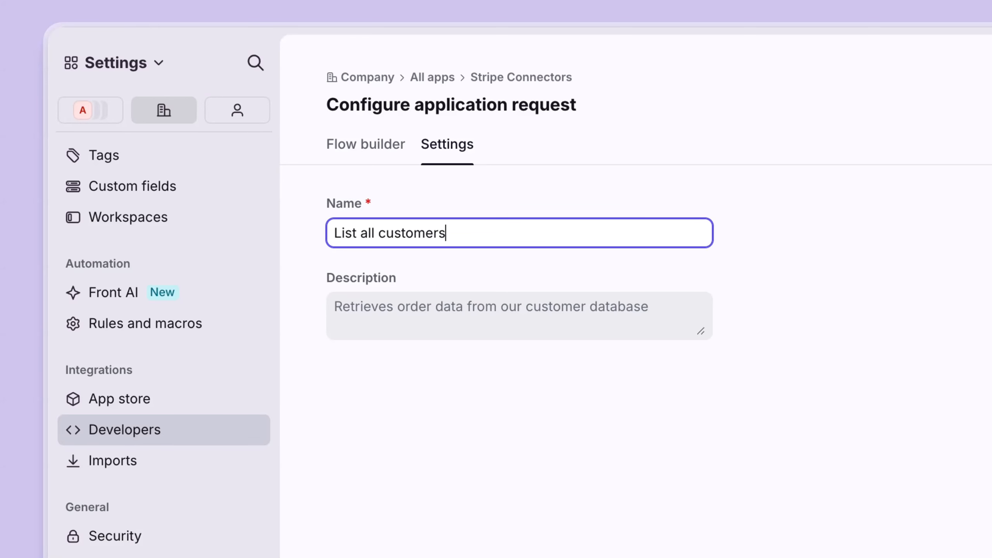
pyautogui.click(378, 144)
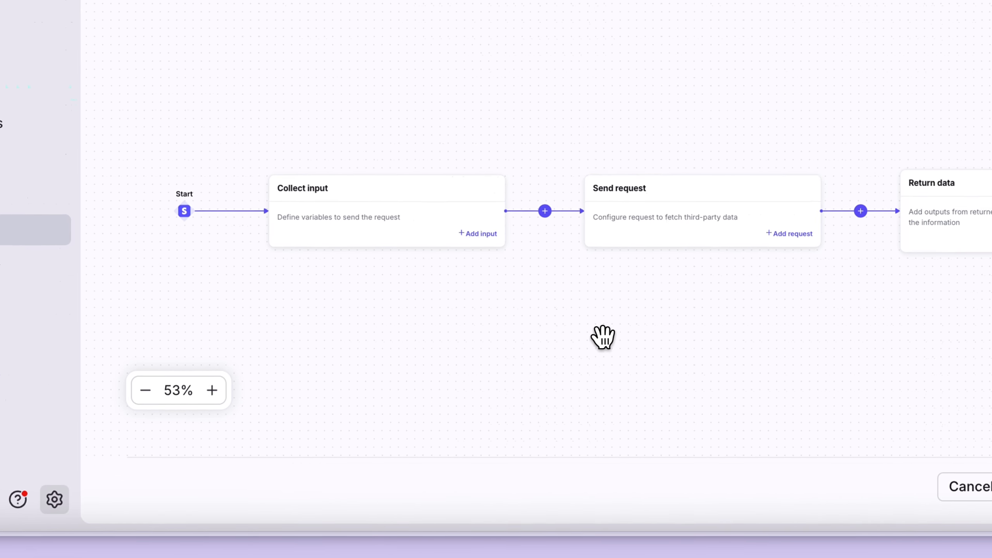
pyautogui.click(587, 230)
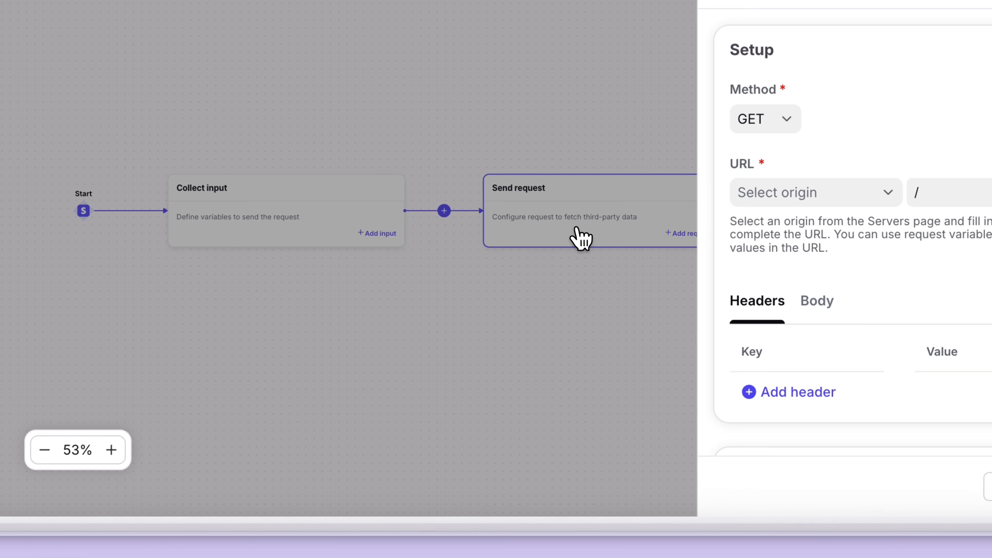
pyautogui.click(789, 122)
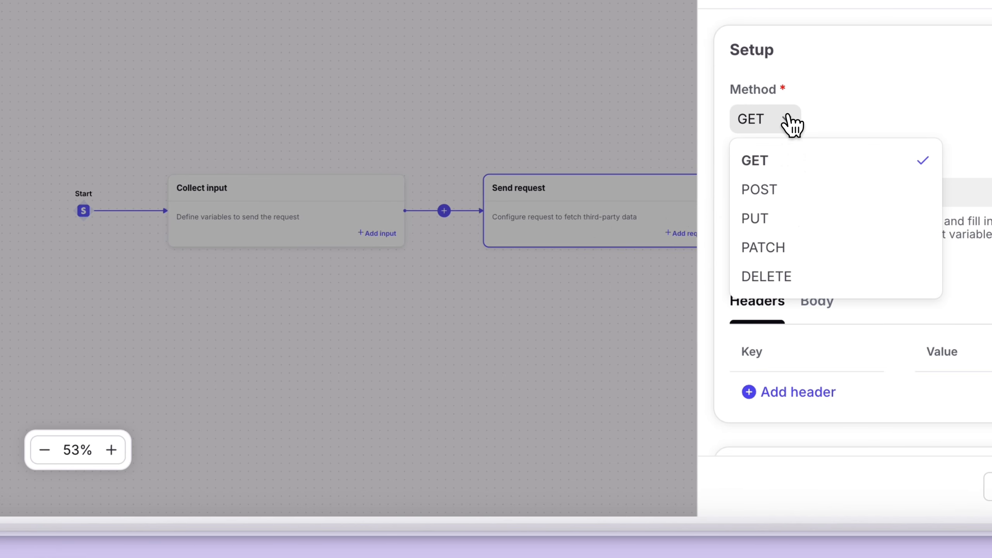
pyautogui.click(781, 159)
pyautogui.click(663, 201)
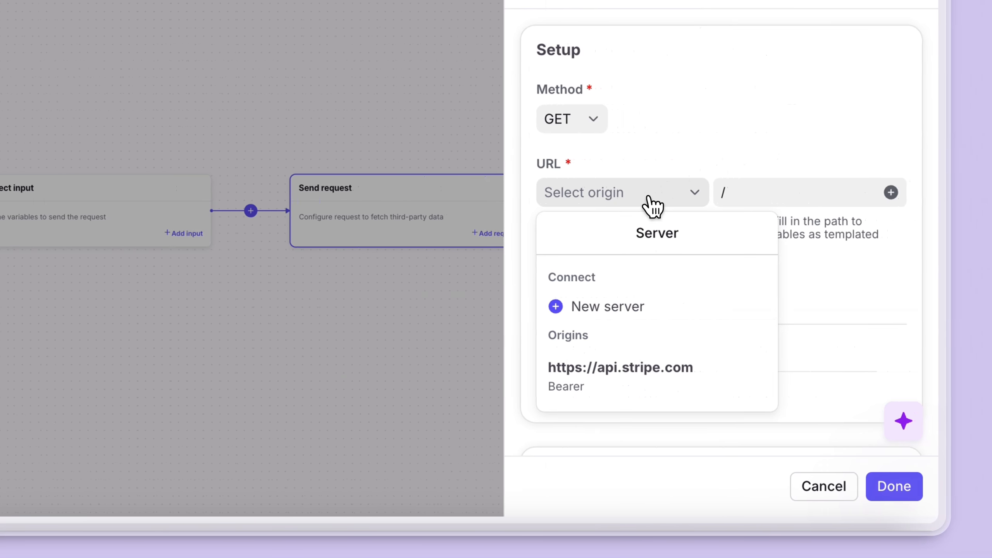
pyautogui.click(633, 366)
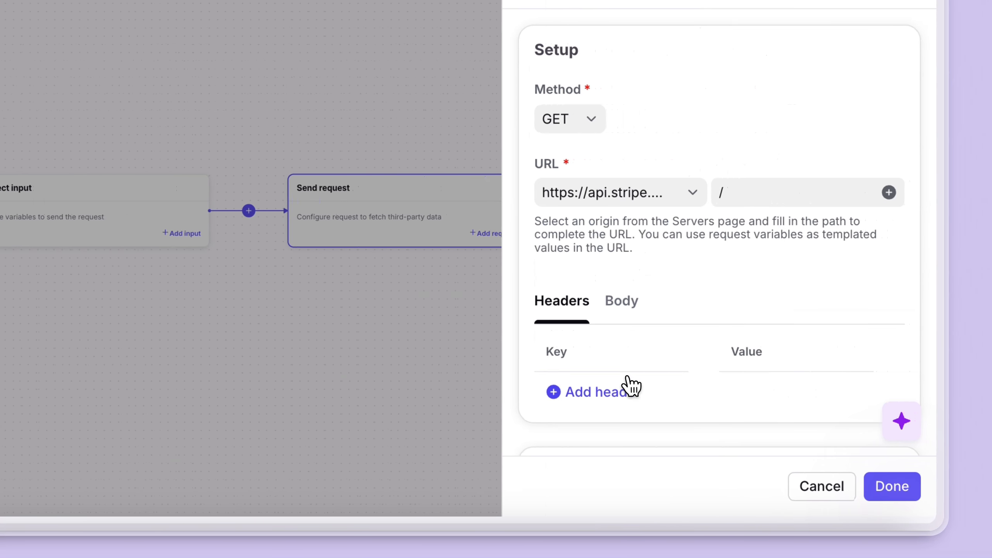
pyautogui.click(745, 197)
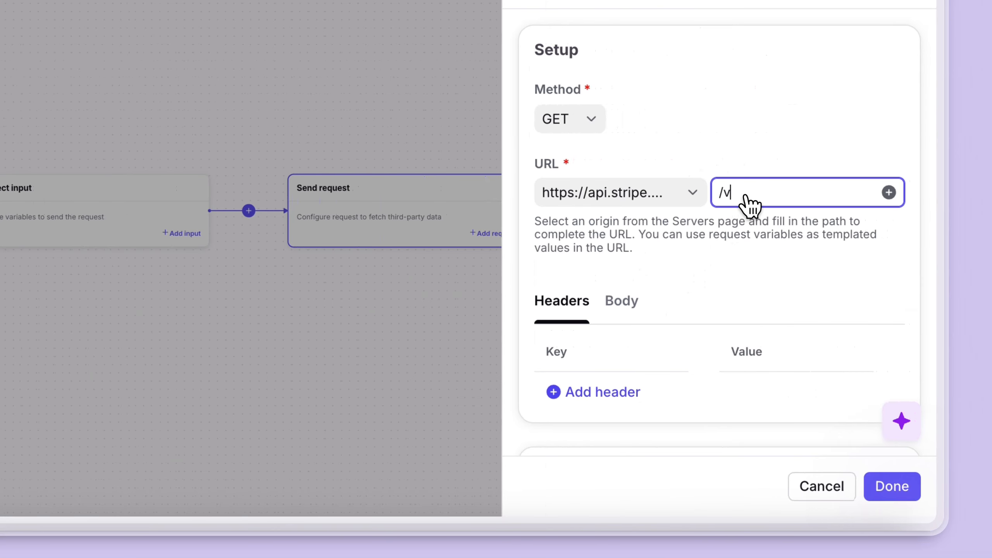
pyautogui.write('v1/customers')
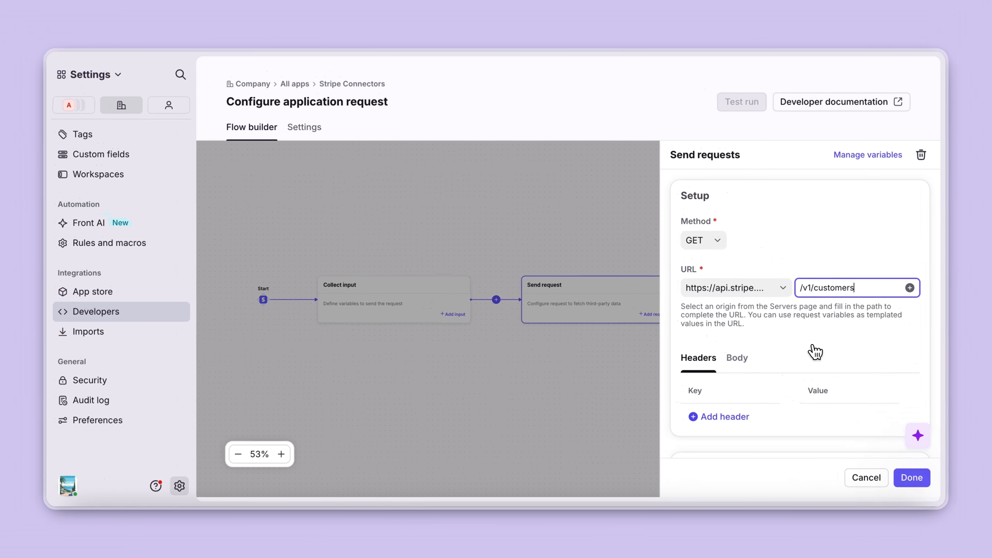
# Run a test of the customers request to fetch its API response.
pyautogui.scroll(-5, 816, 352)
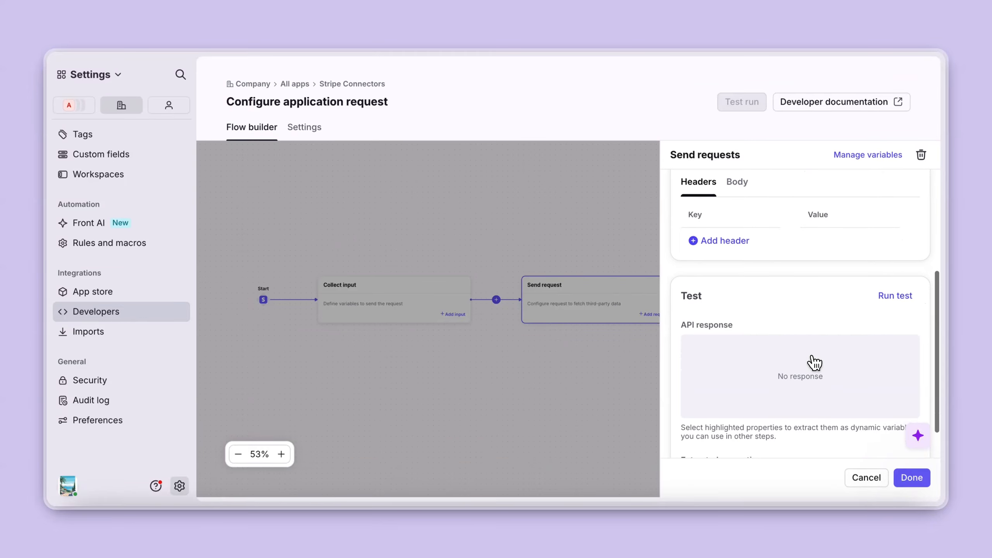
pyautogui.scroll(-1, 816, 360)
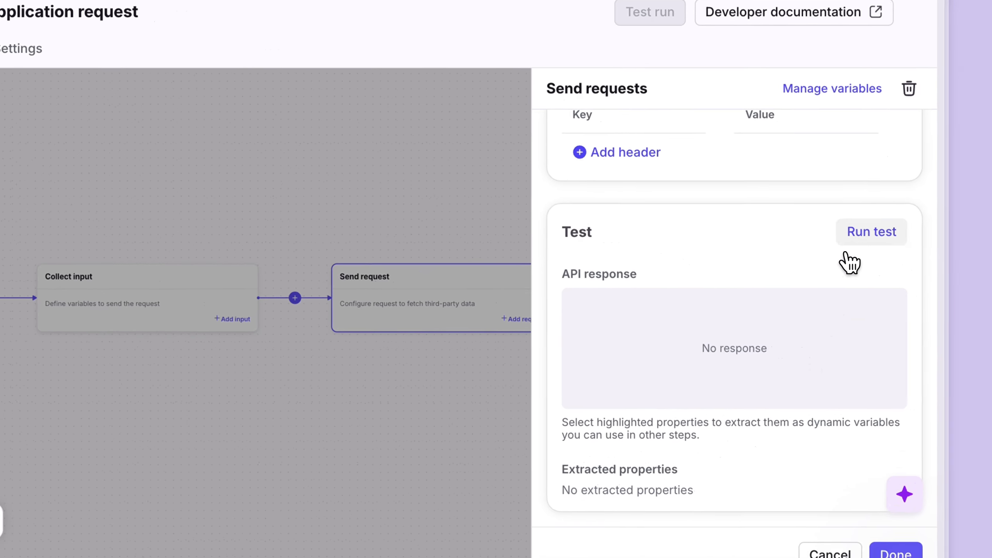
pyautogui.click(863, 234)
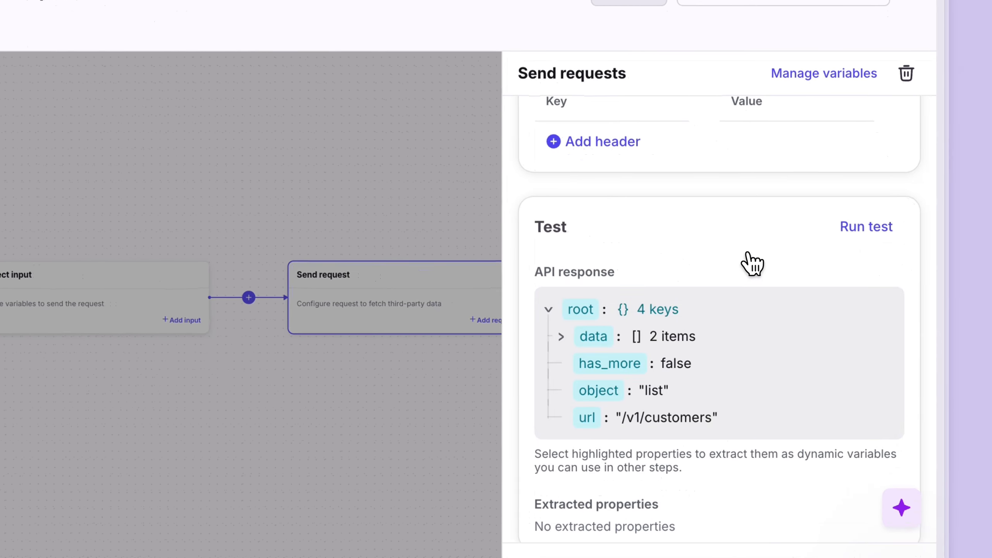
# Expand the response's data array and its first item, and examine the customer properties available for extraction.
pyautogui.scroll(-1, 695, 289)
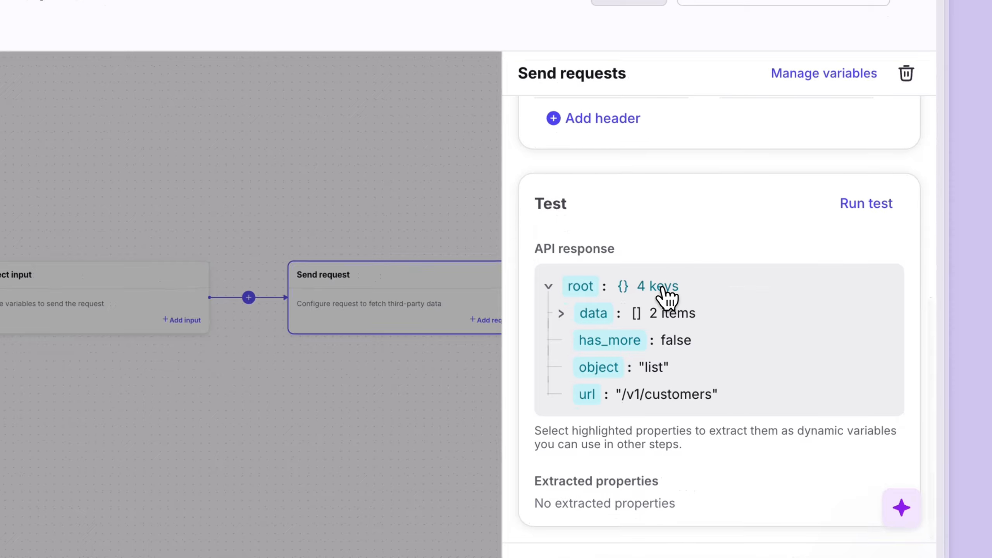
pyautogui.click(561, 314)
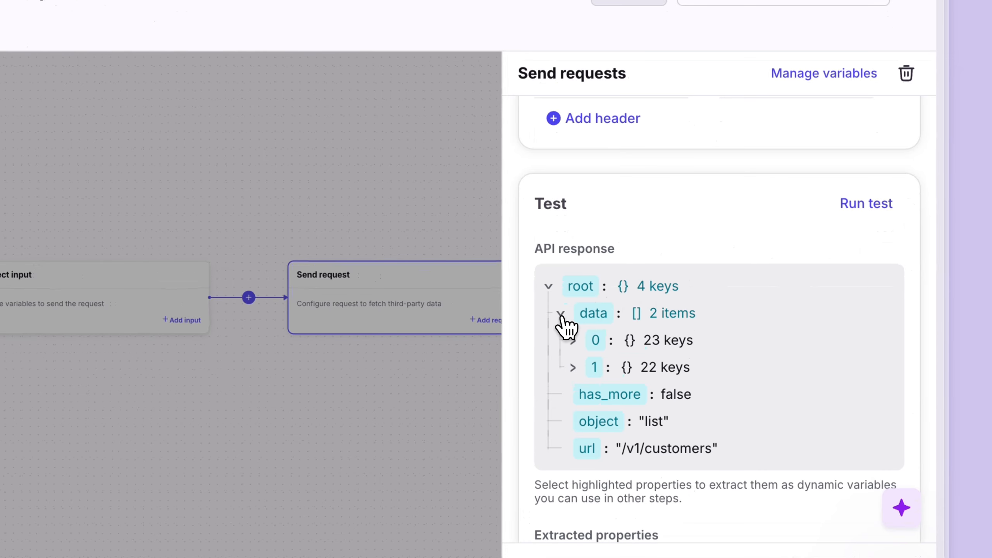
pyautogui.click(573, 342)
pyautogui.scroll(-4, 671, 381)
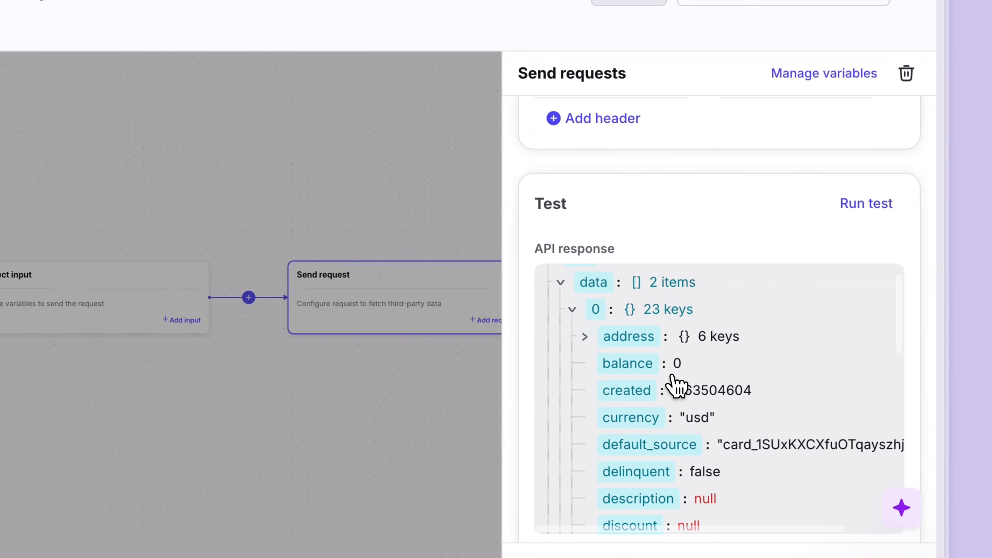
pyautogui.scroll(-4, 672, 377)
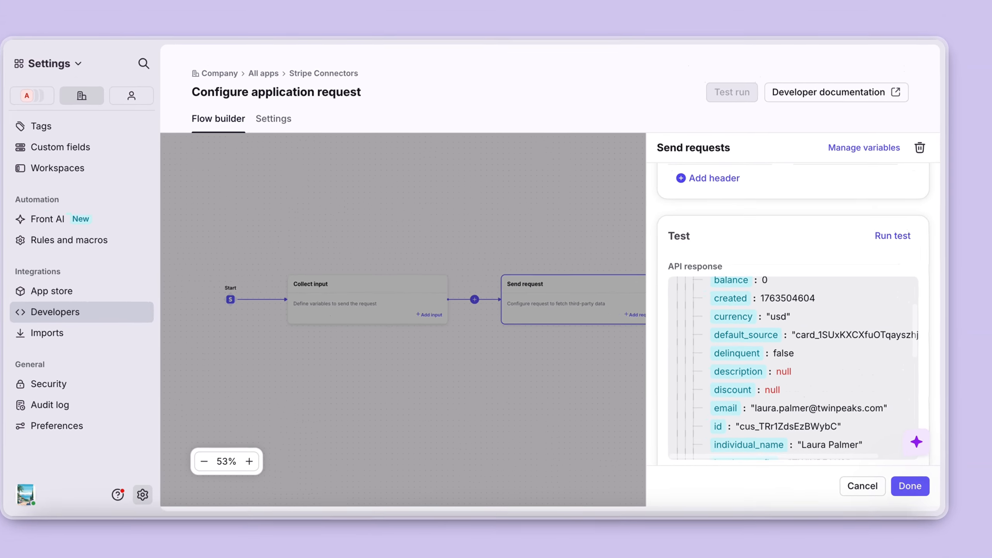
pyautogui.scroll(-8, 799, 366)
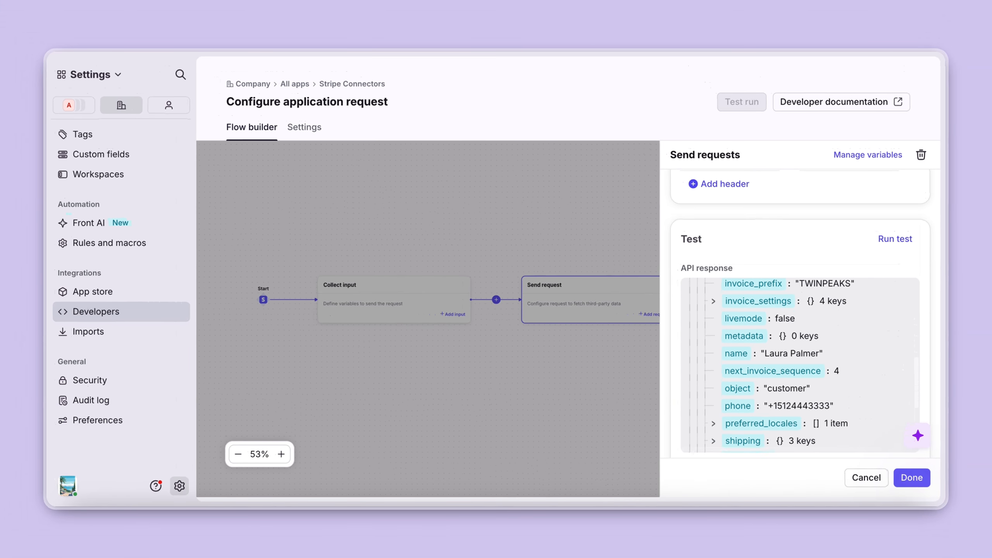
pyautogui.scroll(-3, 799, 359)
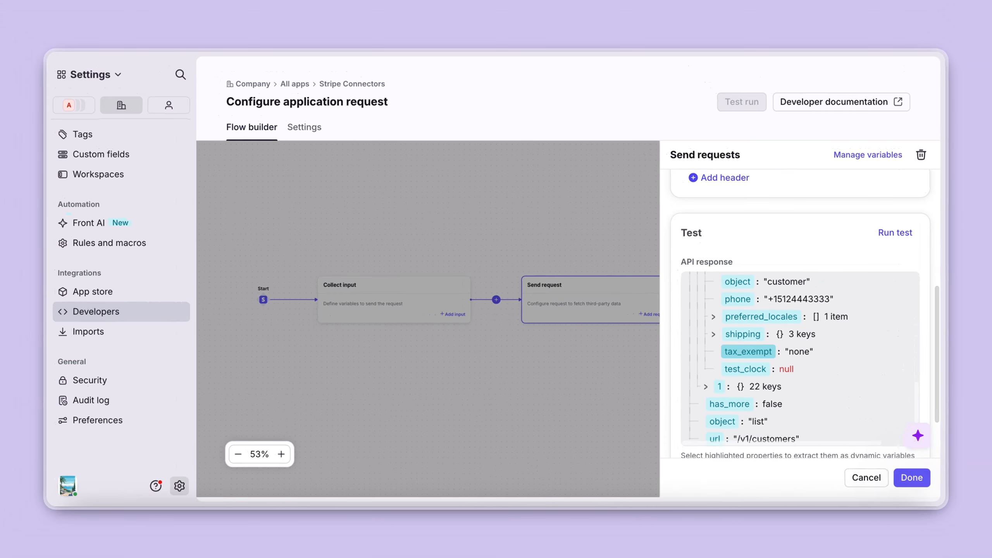
pyautogui.scroll(4, 799, 360)
pyautogui.scroll(7, 798, 359)
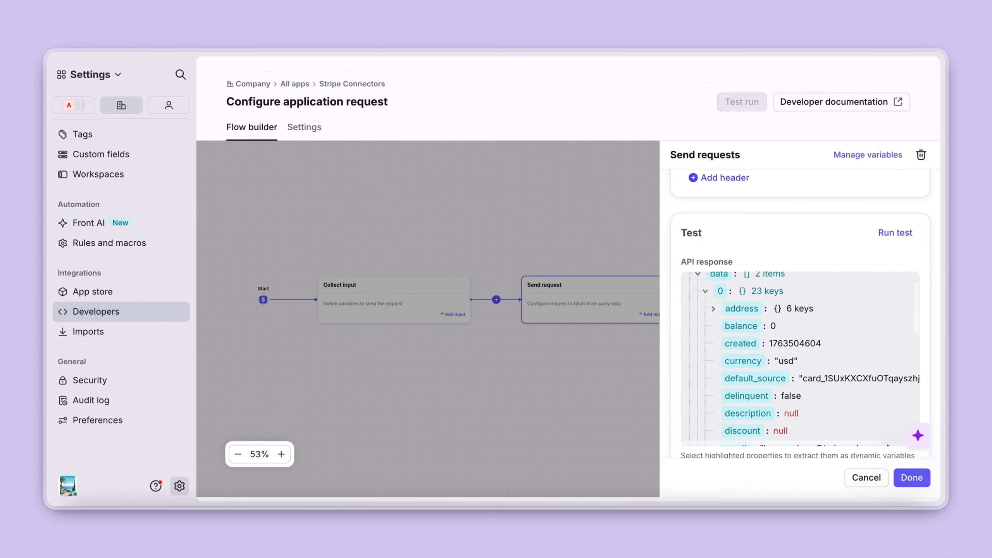
# Extract the response's data array as an Array dynamic variable named "Customer list" and finish the Send request step.
pyautogui.scroll(1, 765, 353)
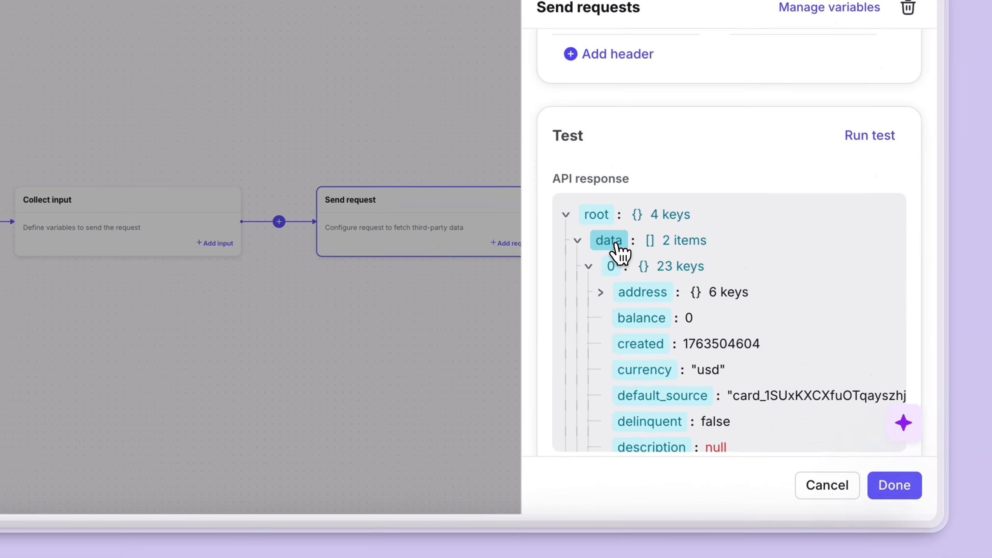
pyautogui.click(723, 315)
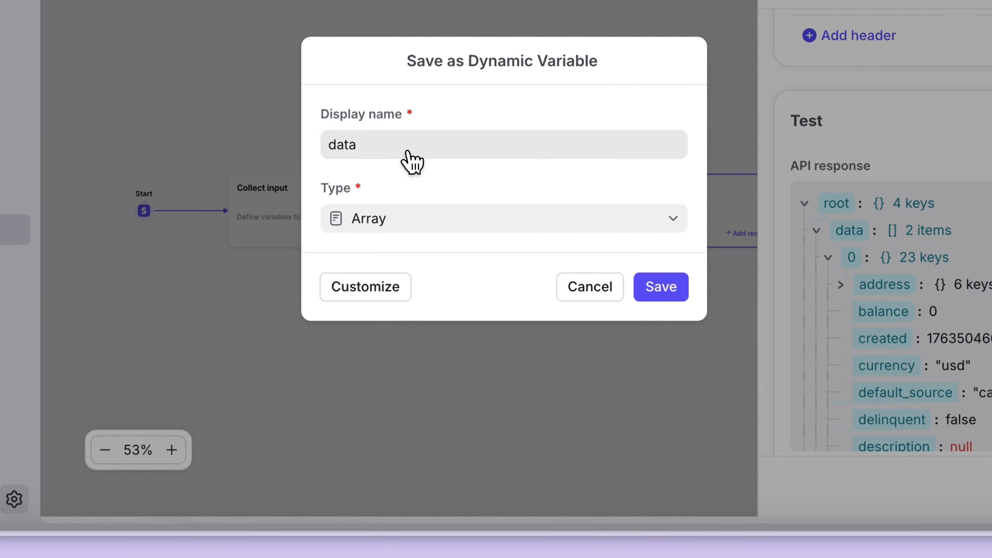
pyautogui.click(116, 145)
pyautogui.moveTo(116, 146); pyautogui.dragTo(74, 144)
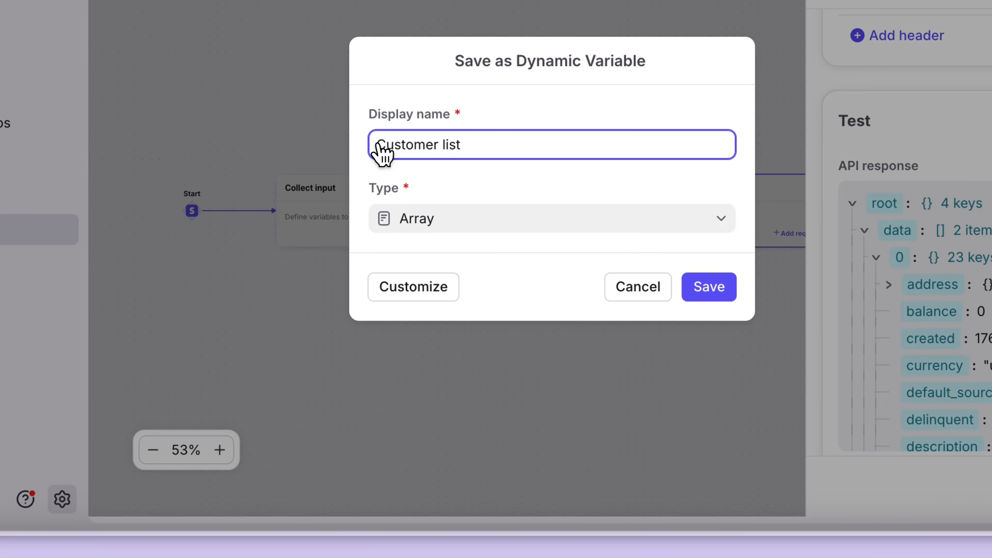
pyautogui.click(692, 305)
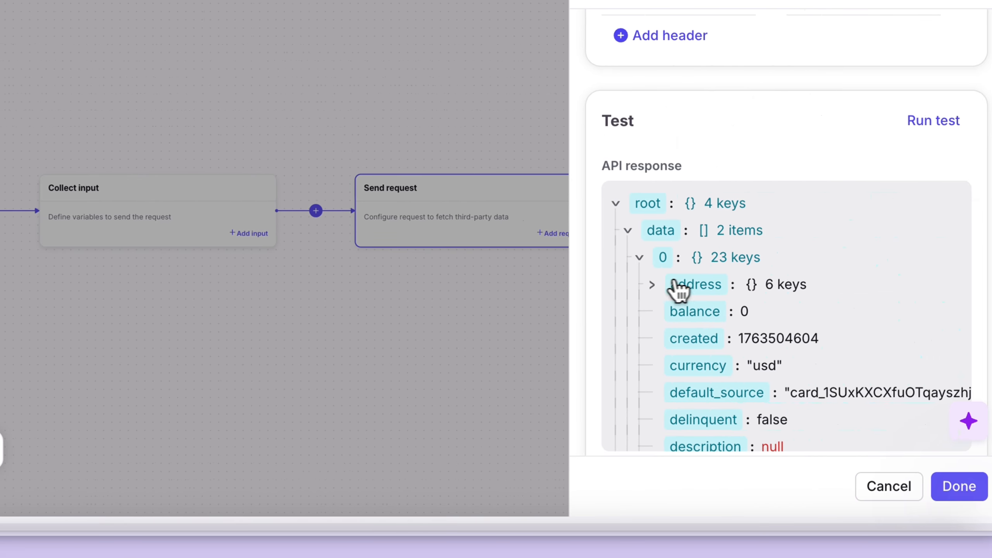
pyautogui.scroll(-3, 727, 146)
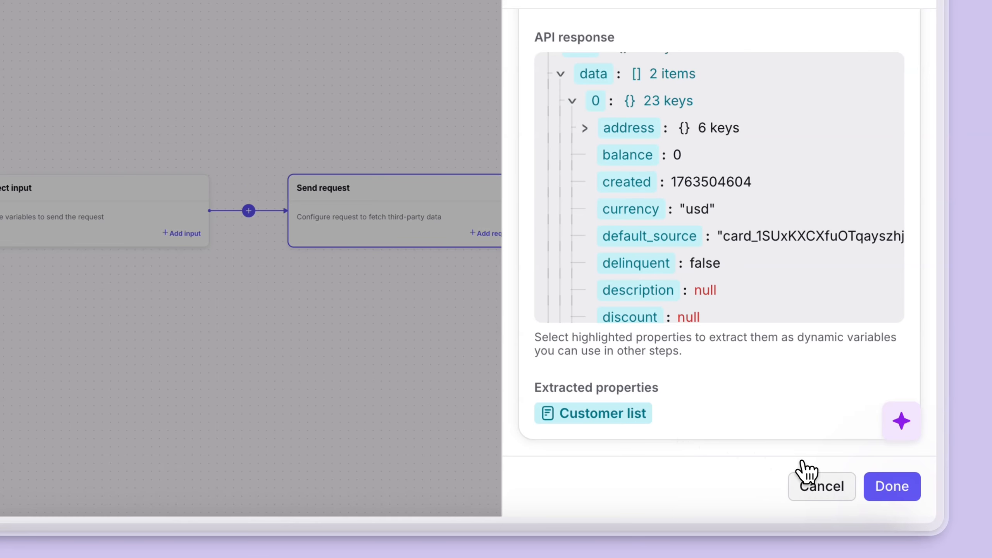
pyautogui.click(893, 489)
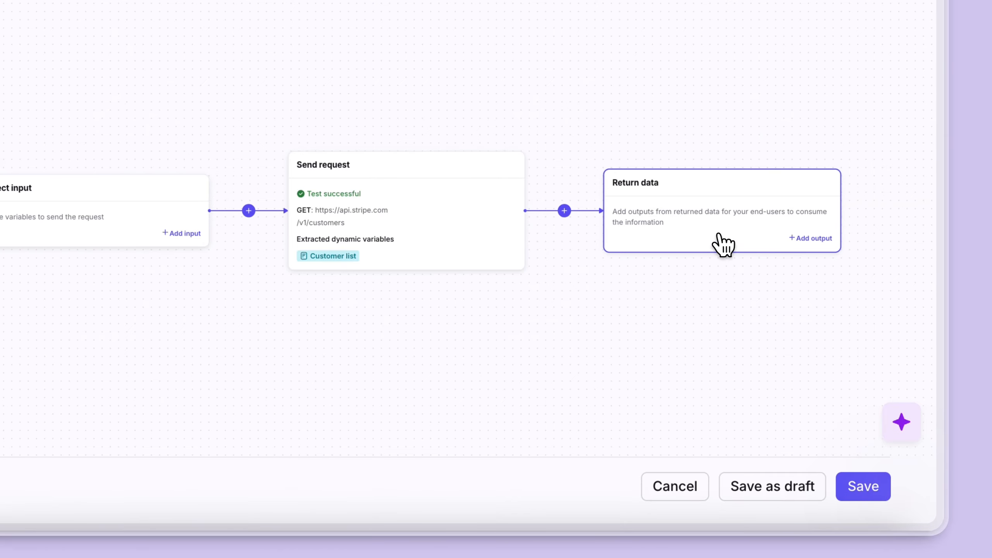
# In the Return data step, add an Object List output named "Customer list" mapped to the Customer list variable, and auto-fill its fields.
pyautogui.click(723, 235)
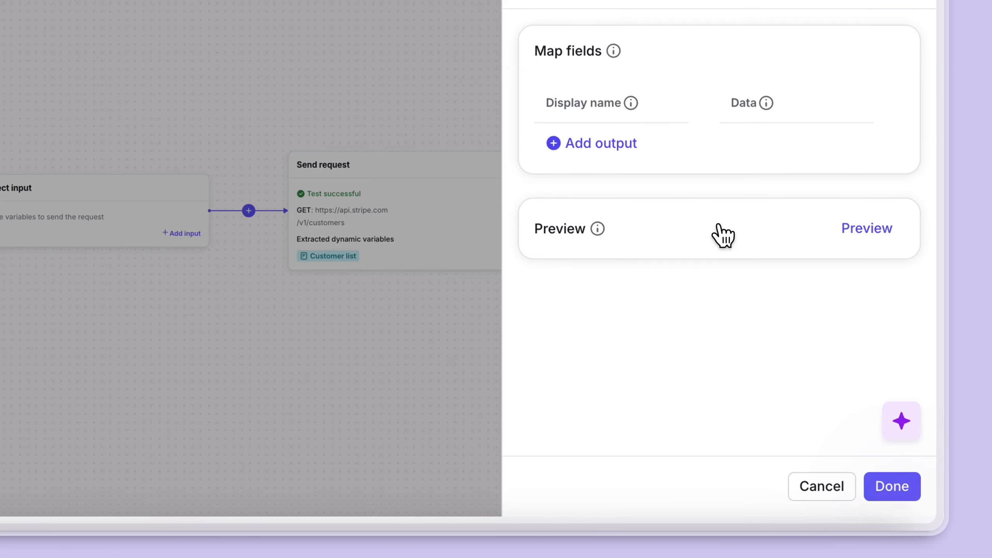
pyautogui.click(620, 150)
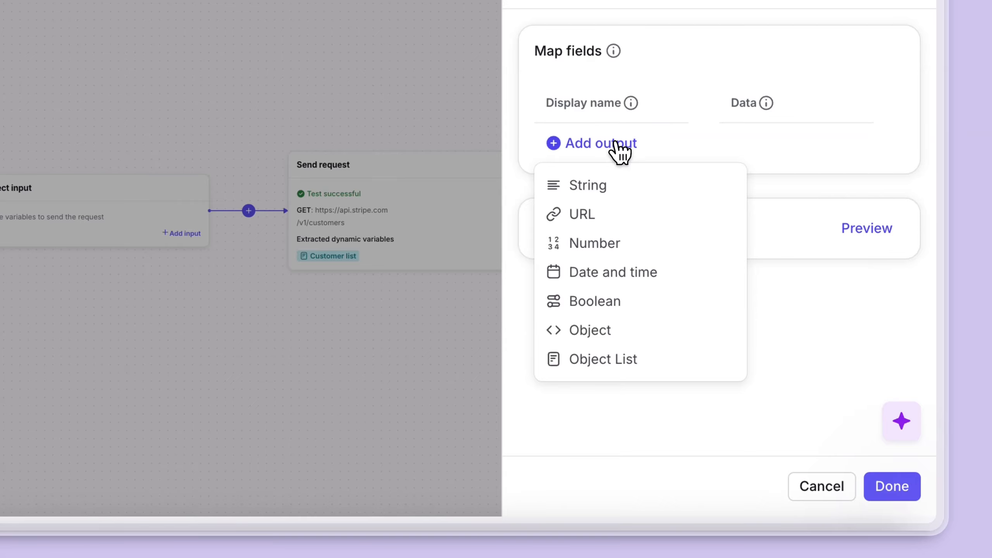
pyautogui.click(595, 365)
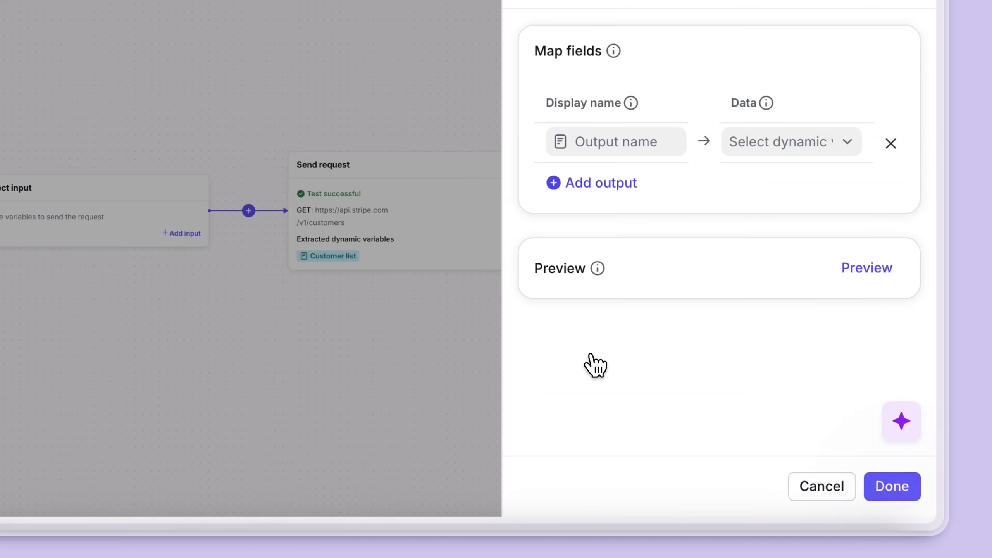
pyautogui.click(845, 145)
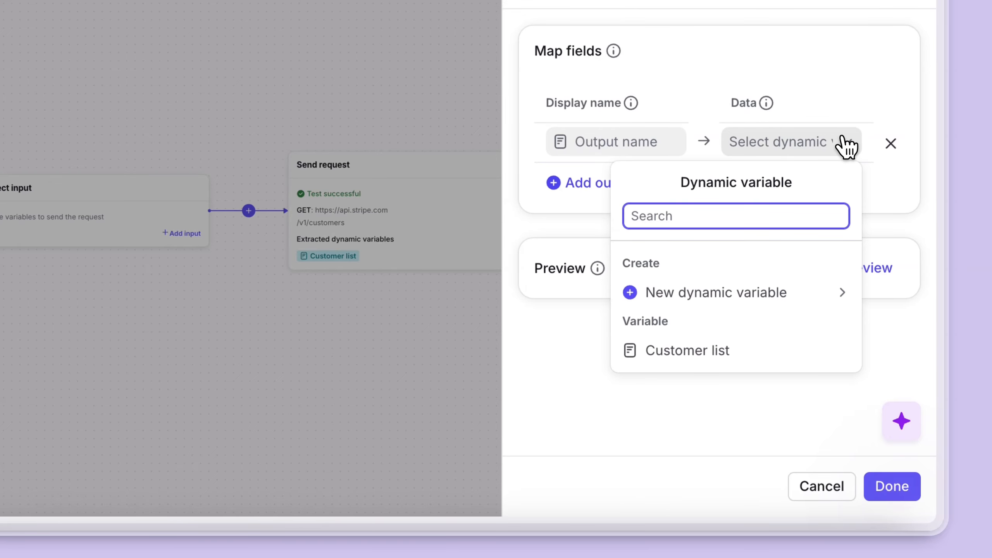
pyautogui.click(727, 350)
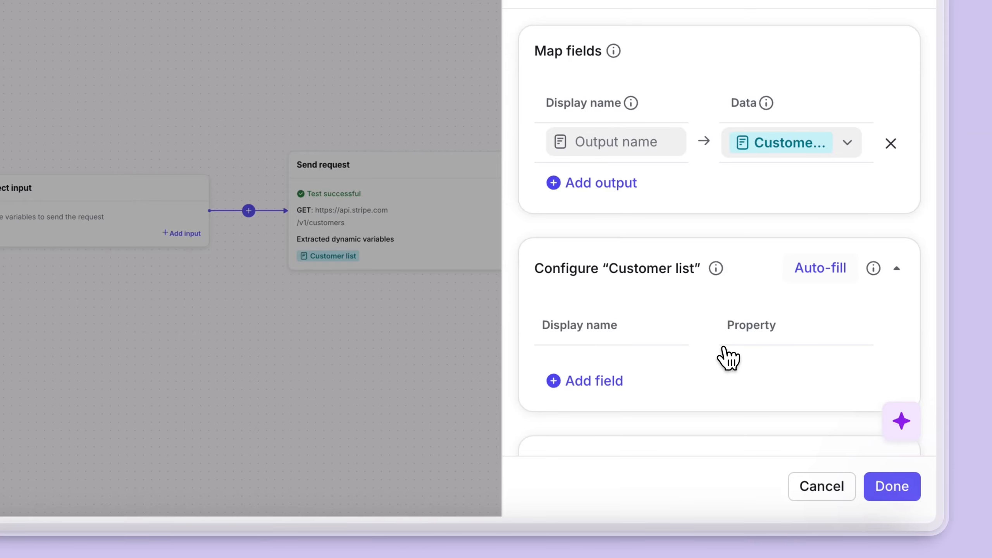
pyautogui.click(618, 152)
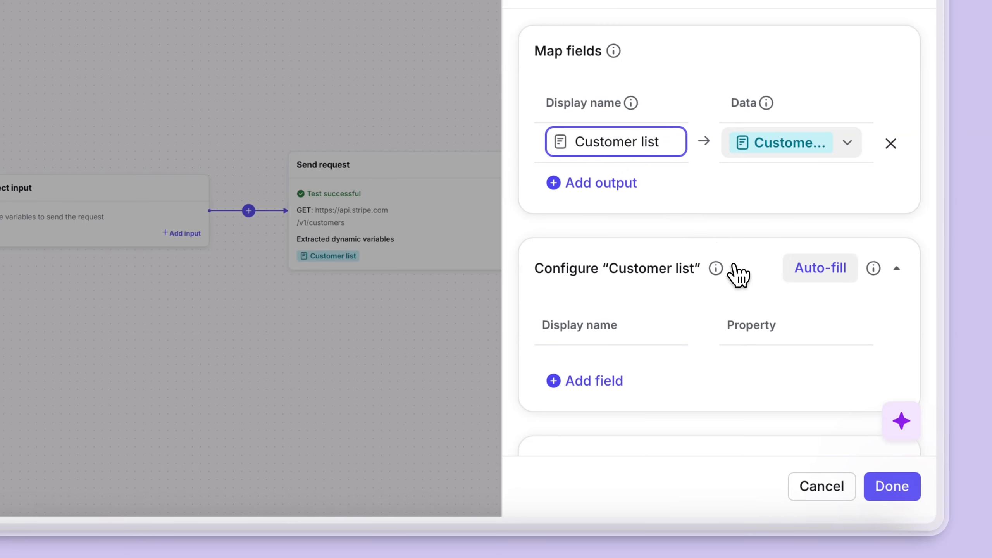
pyautogui.click(811, 276)
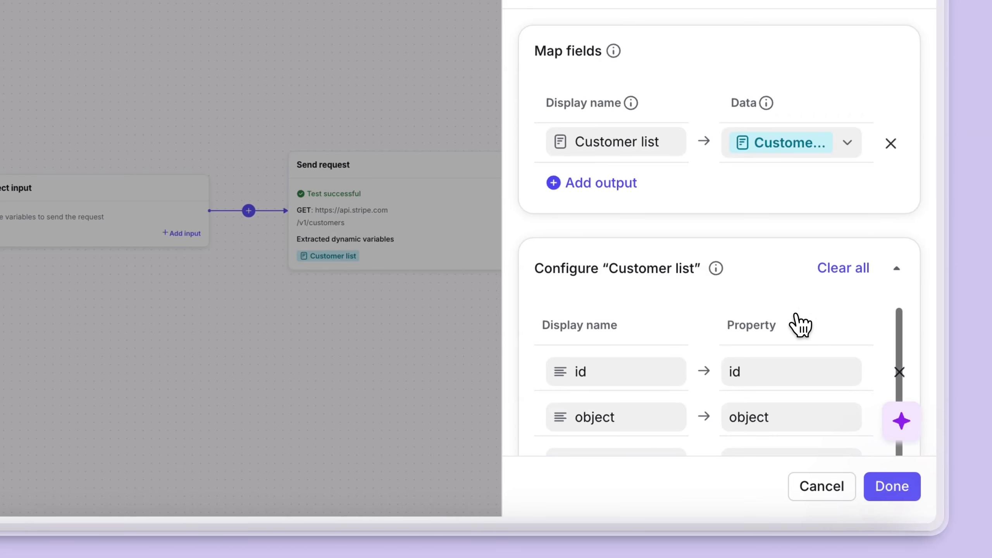
# Remove every field from the Customer list output configuration except id, email and name.
pyautogui.scroll(-5, 800, 324)
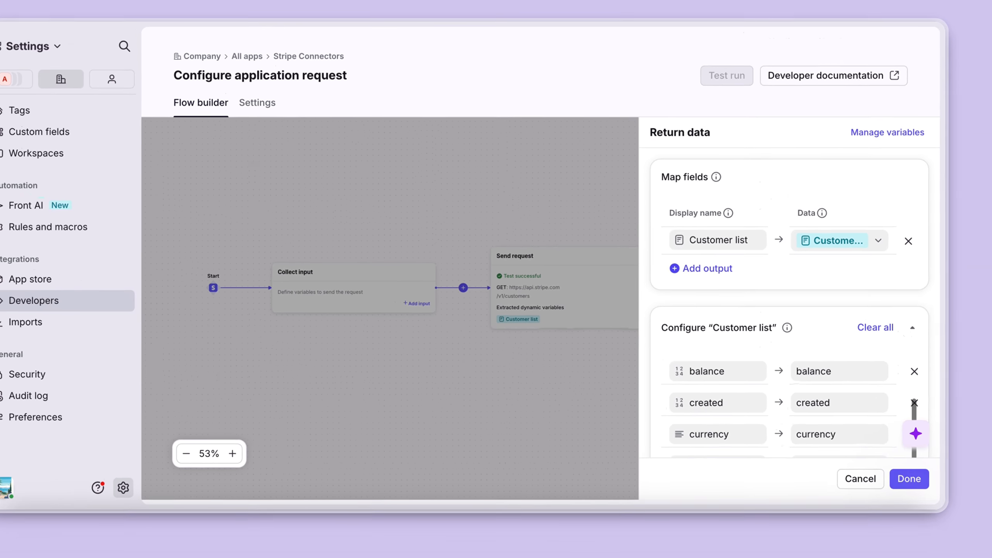
pyautogui.scroll(-3, 793, 403)
pyautogui.scroll(-3, 848, 405)
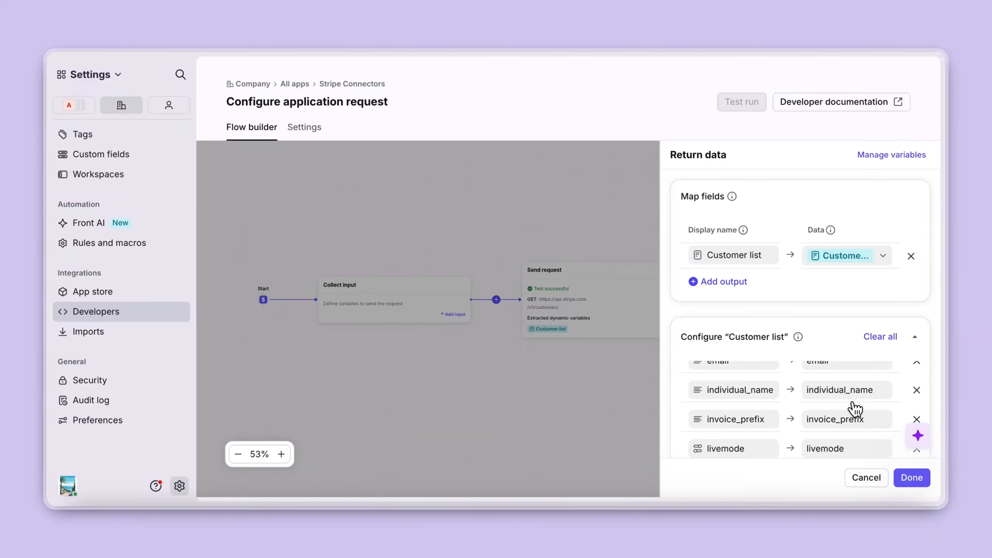
pyautogui.scroll(-5, 855, 409)
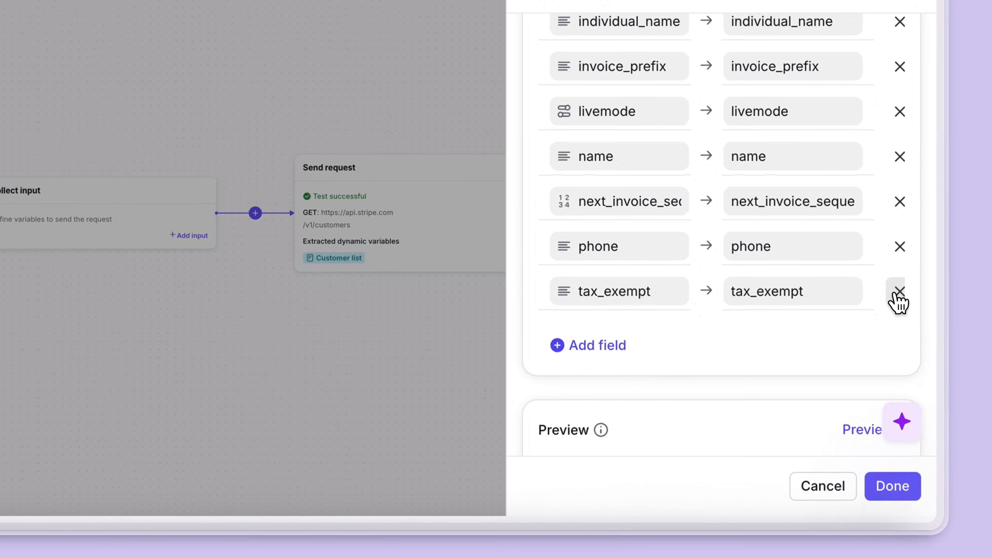
pyautogui.click(917, 351)
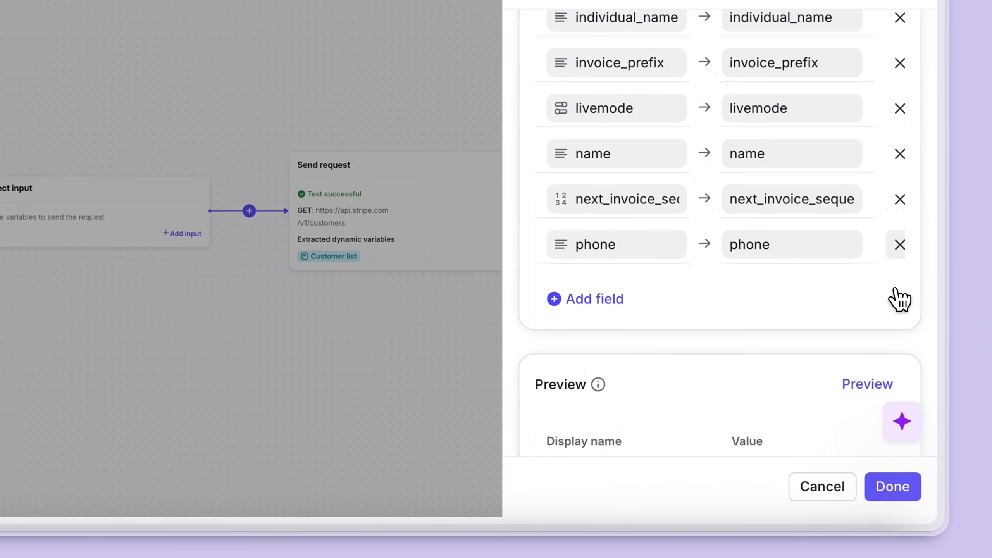
pyautogui.click(898, 254)
pyautogui.click(899, 205)
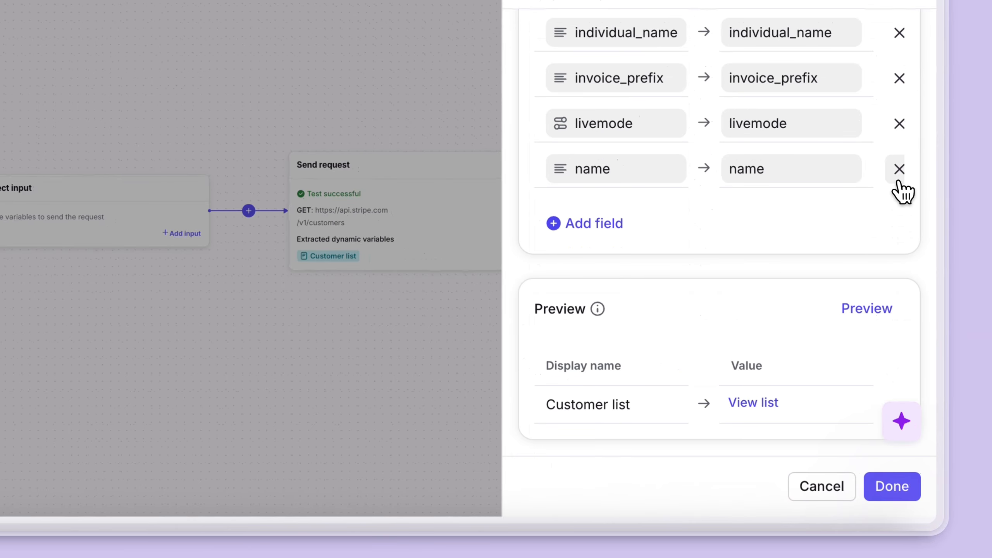
pyautogui.click(899, 124)
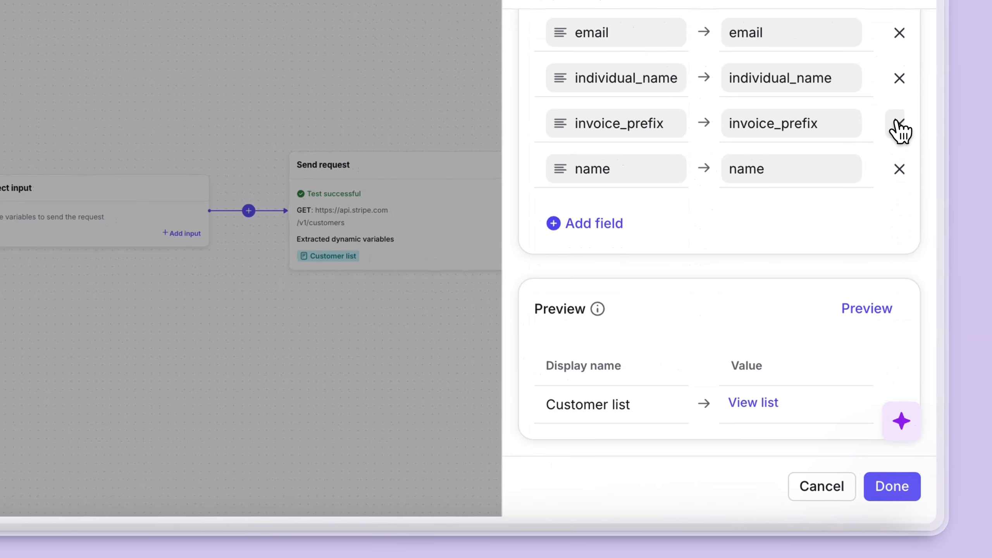
pyautogui.click(899, 124)
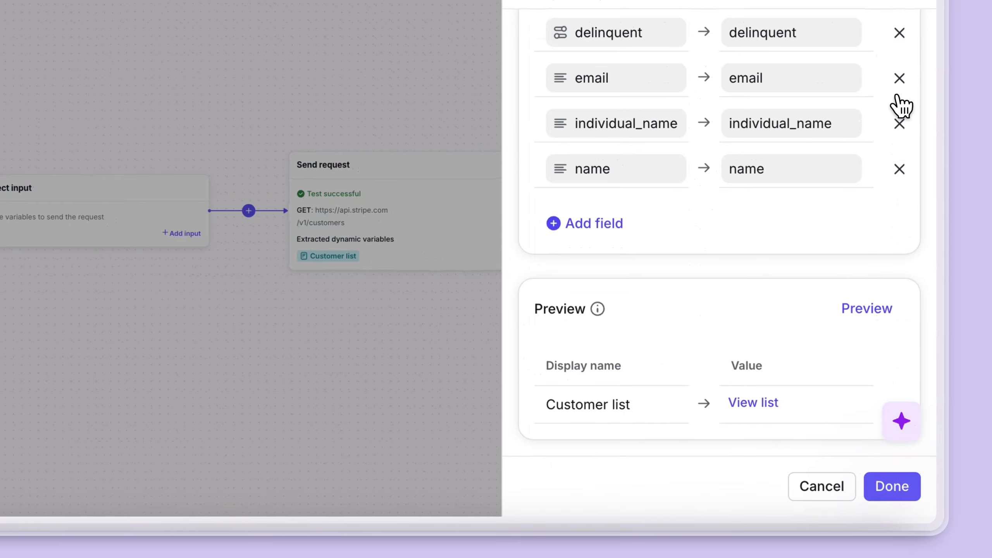
pyautogui.click(899, 124)
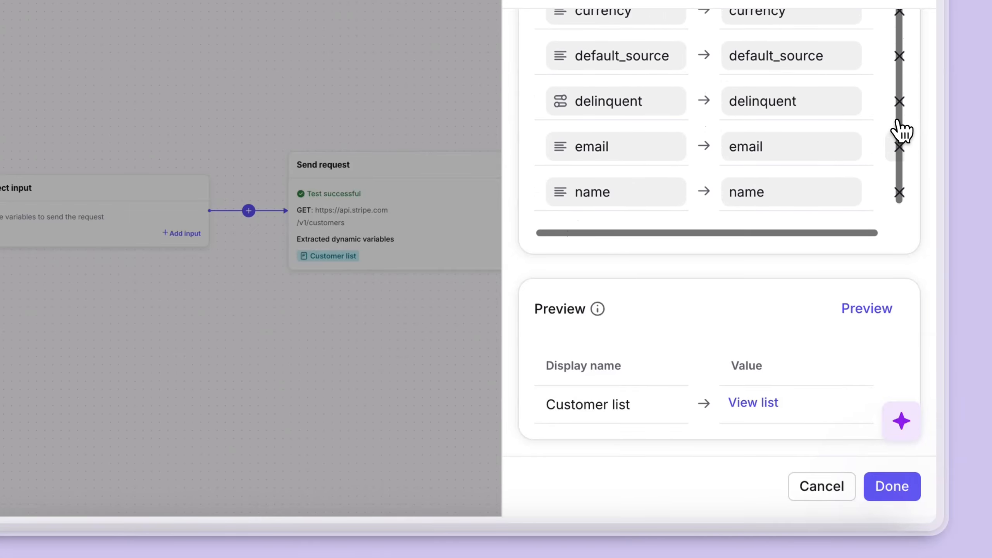
pyautogui.click(900, 123)
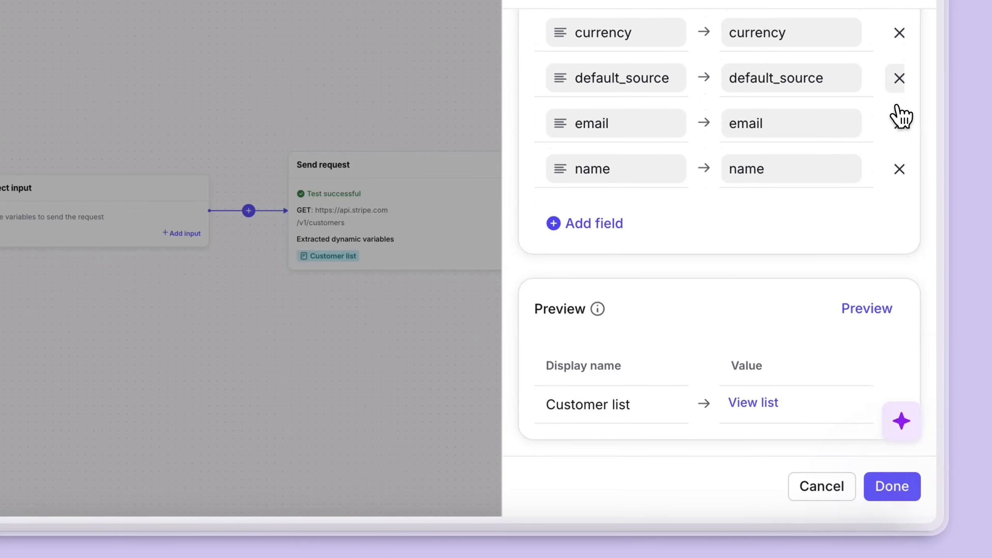
pyautogui.click(899, 80)
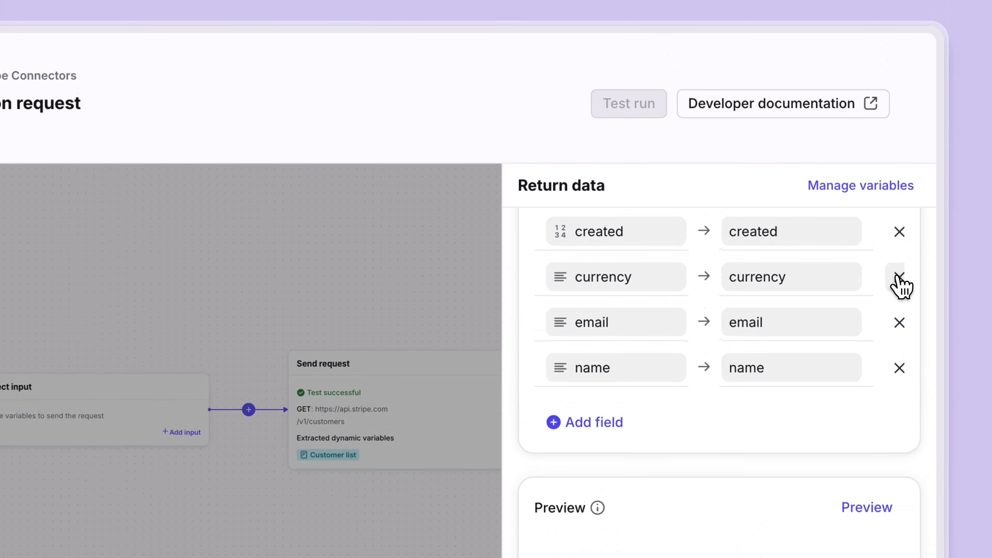
pyautogui.click(899, 277)
pyautogui.click(899, 278)
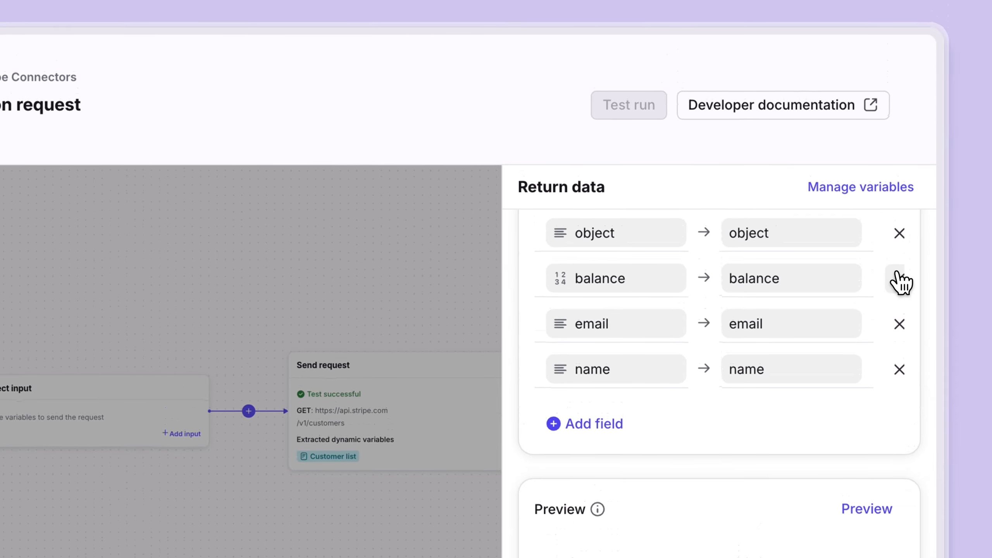
pyautogui.click(900, 279)
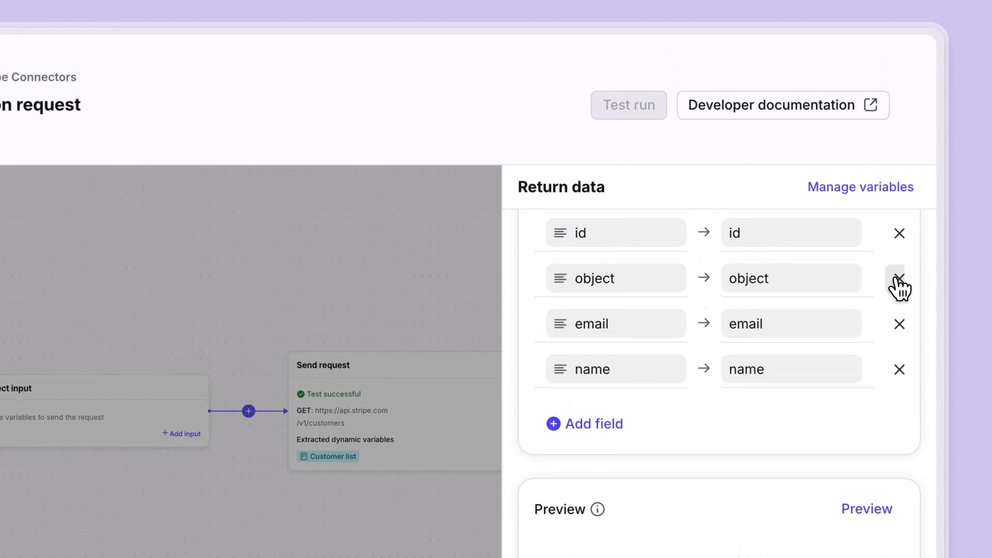
pyautogui.click(899, 279)
pyautogui.scroll(3, 846, 306)
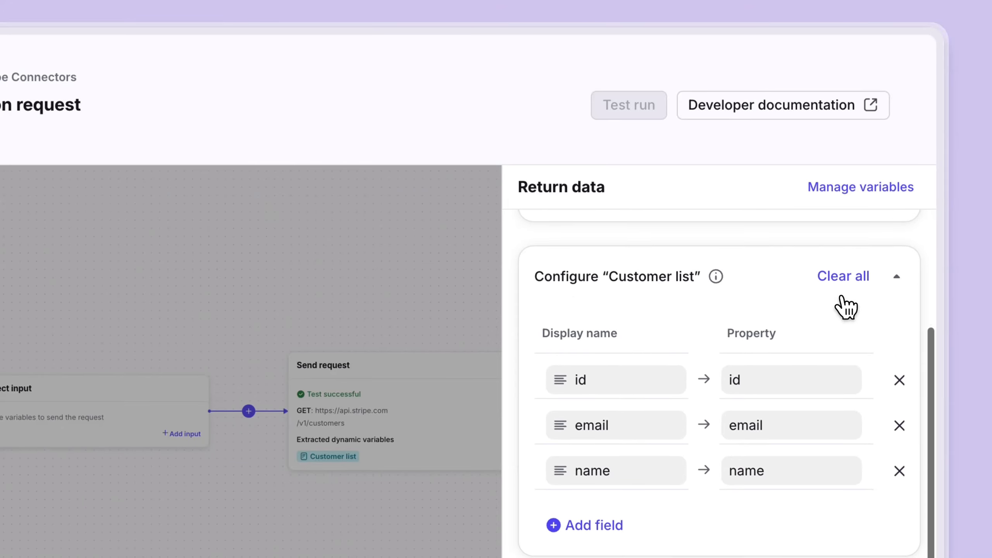
# Preview the returned data and examine the id, email and name values of the Customer list output.
pyautogui.scroll(-3, 847, 306)
pyautogui.click(865, 510)
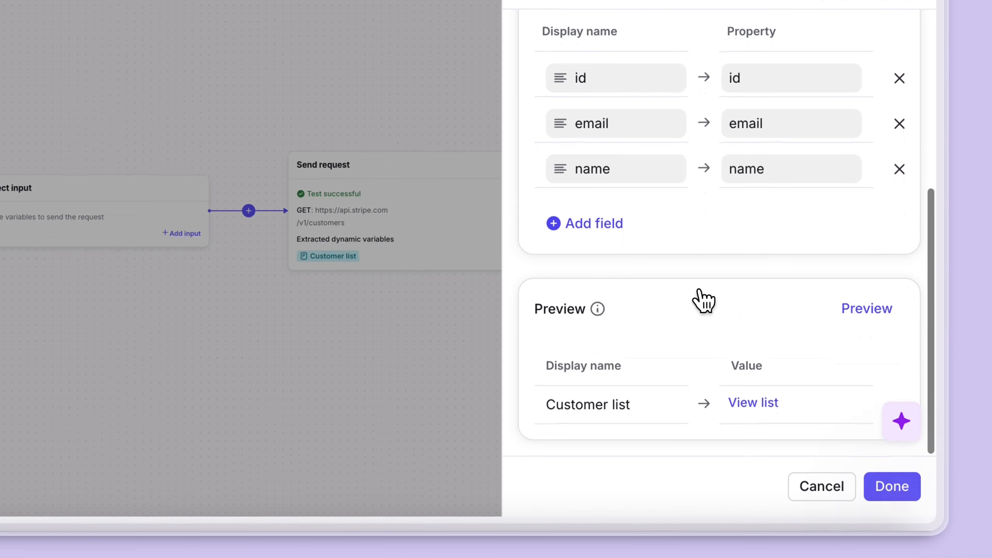
pyautogui.click(748, 402)
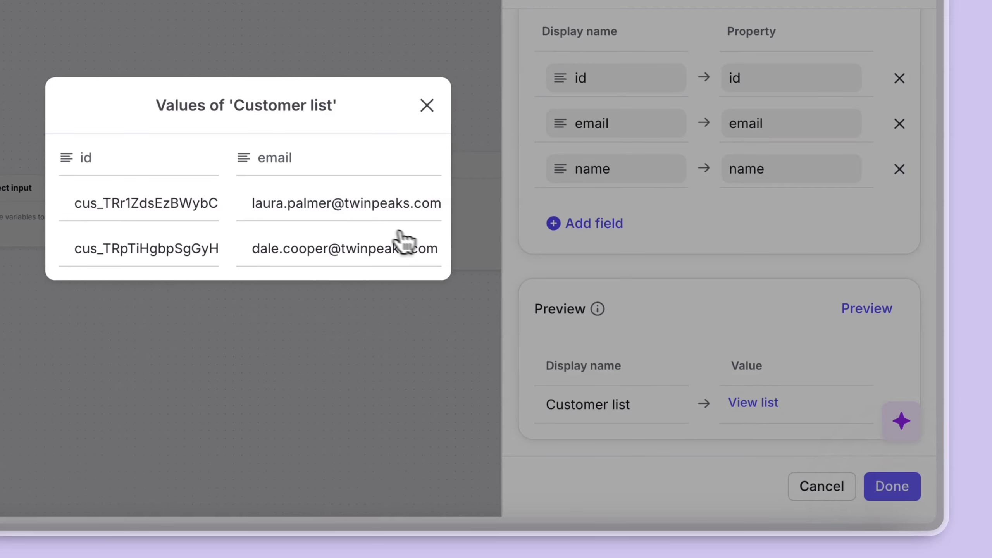
pyautogui.hscroll(5, 265, 219)
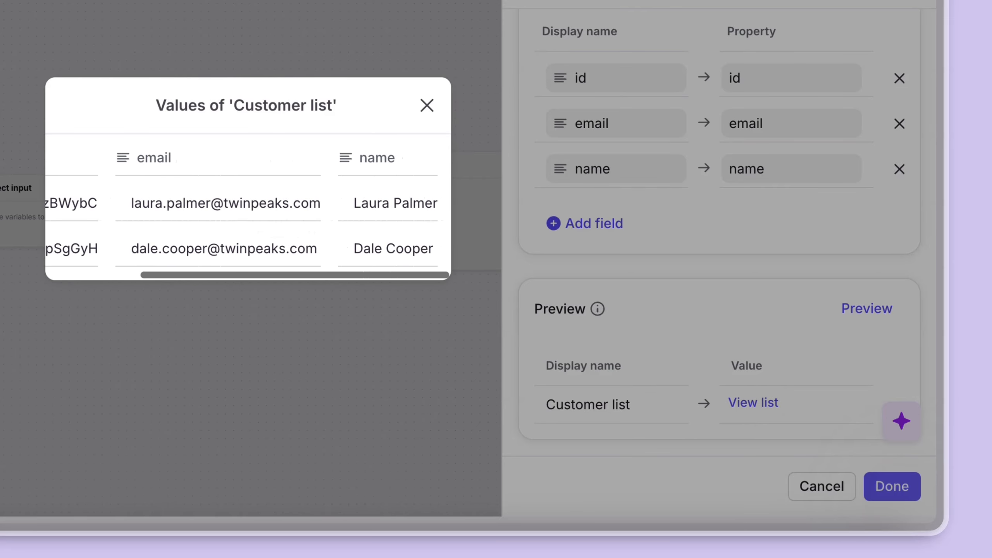
pyautogui.hscroll(-5, 261, 217)
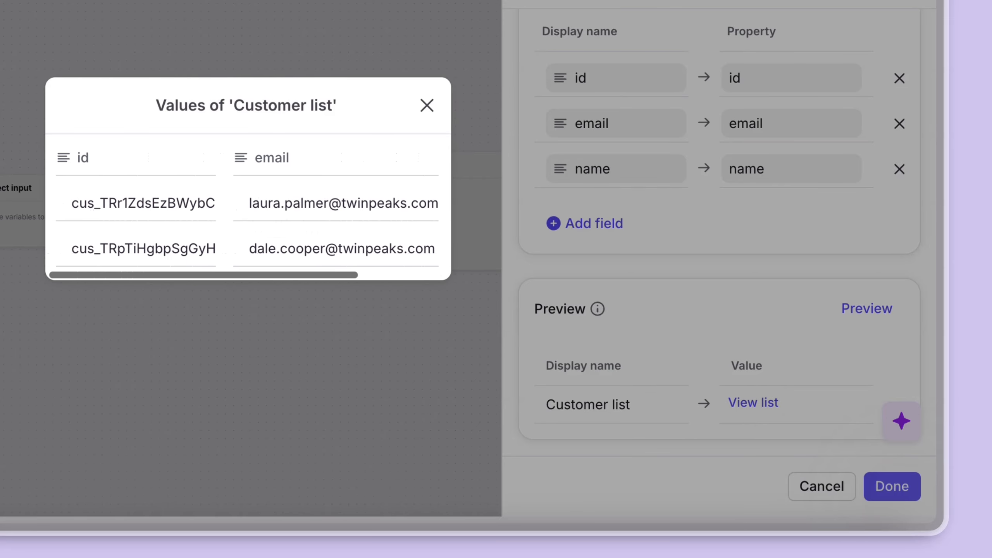
pyautogui.click(427, 106)
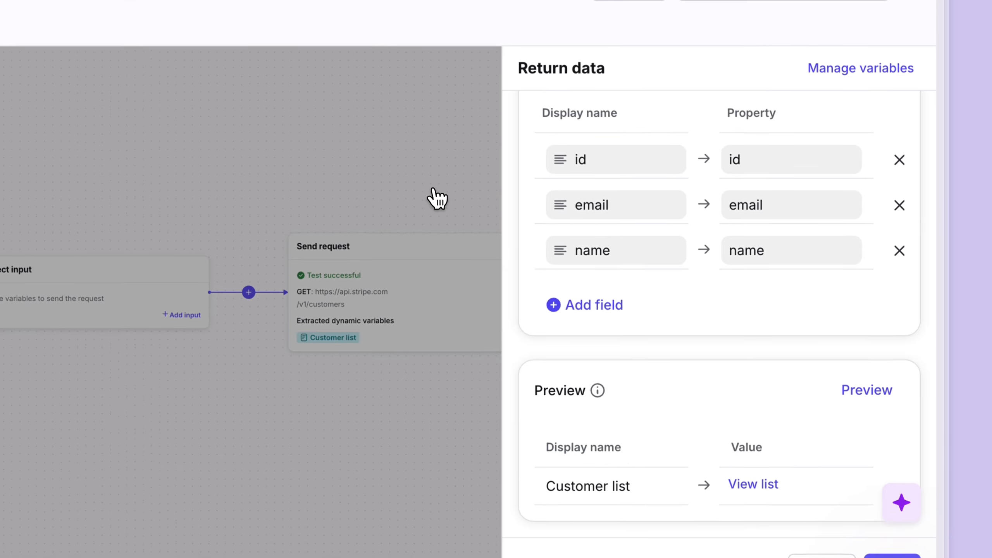
# Finish the Return data step and save the customers app request.
pyautogui.click(887, 494)
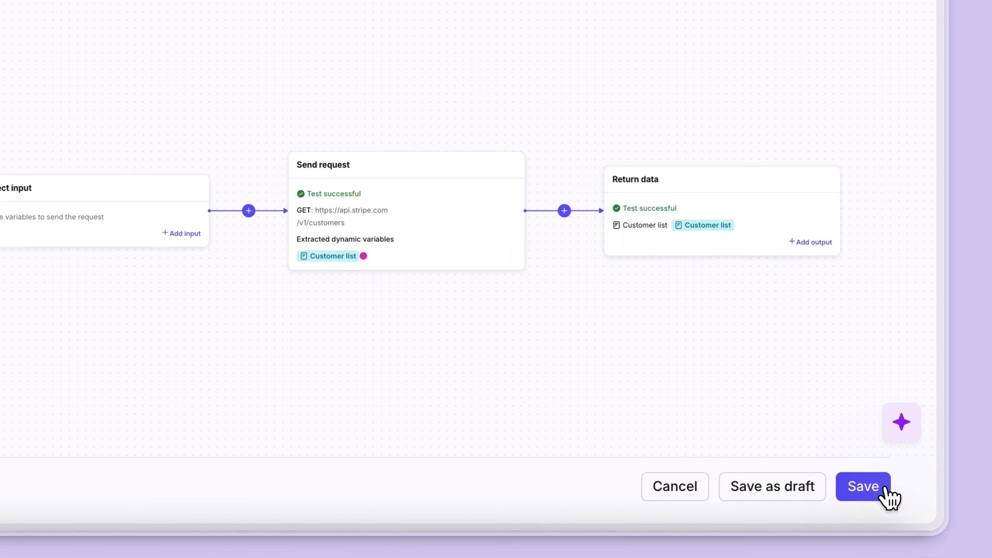
pyautogui.click(871, 493)
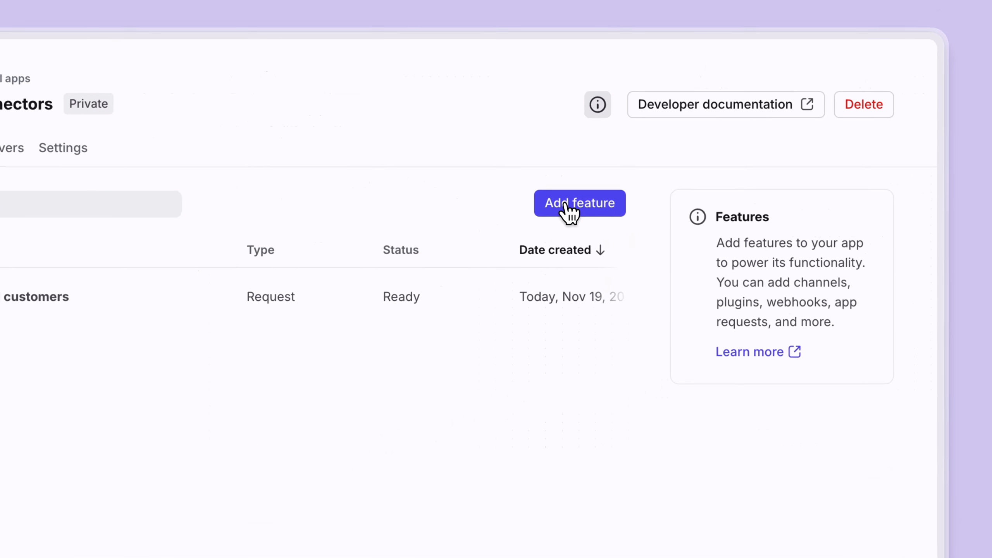
# Add another app request to the Stripe Connectors app, name it "List all charges" and continue to its flow.
pyautogui.click(668, 156)
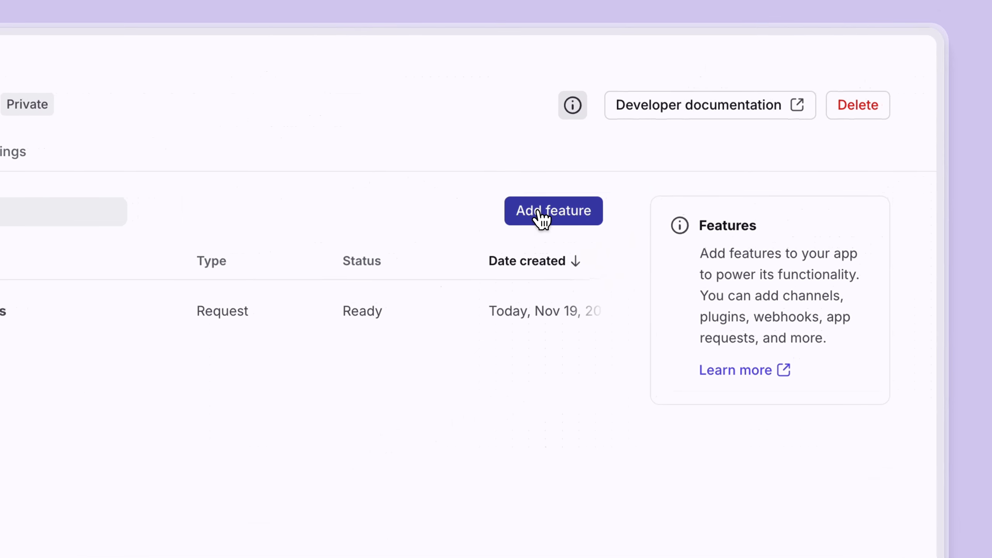
pyautogui.moveTo(213, 323)
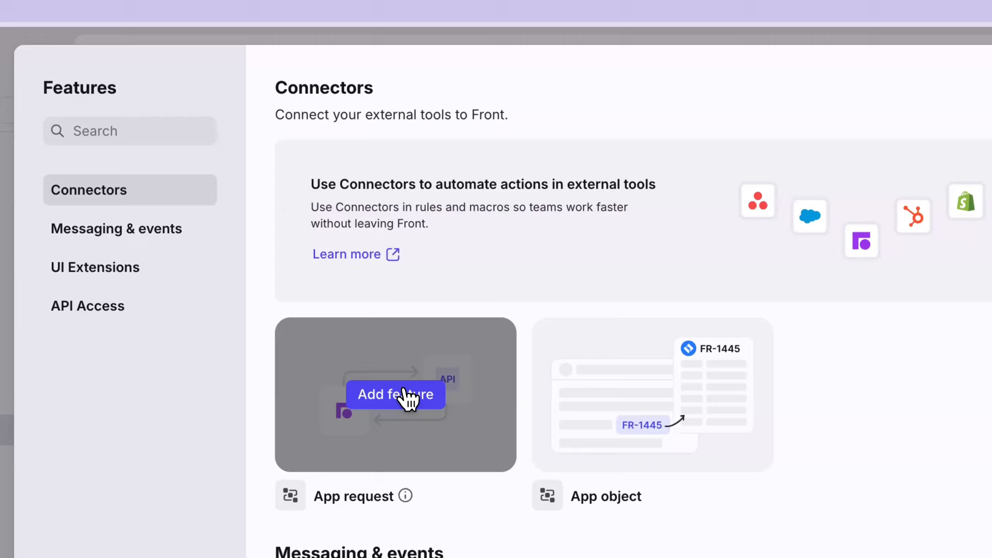
pyautogui.click(407, 395)
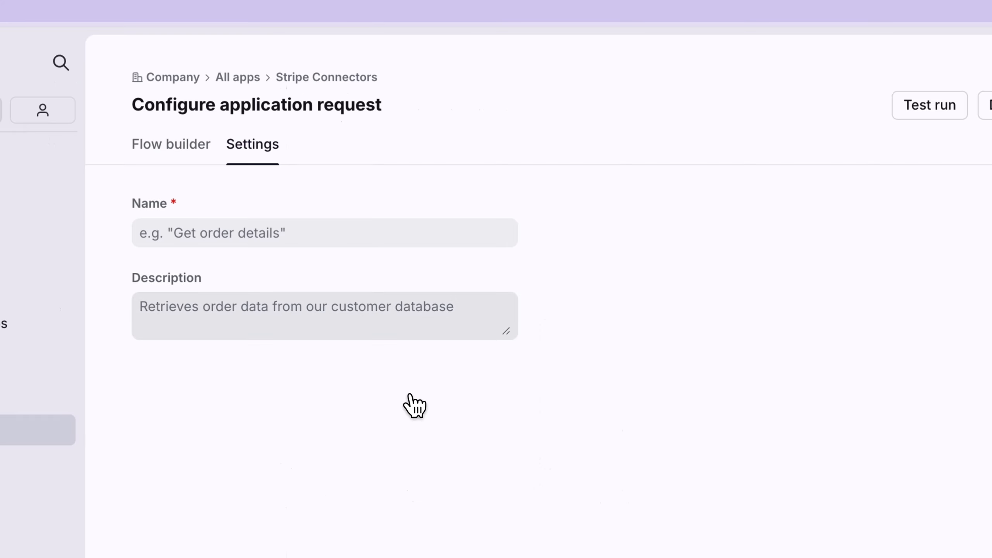
pyautogui.click(300, 234)
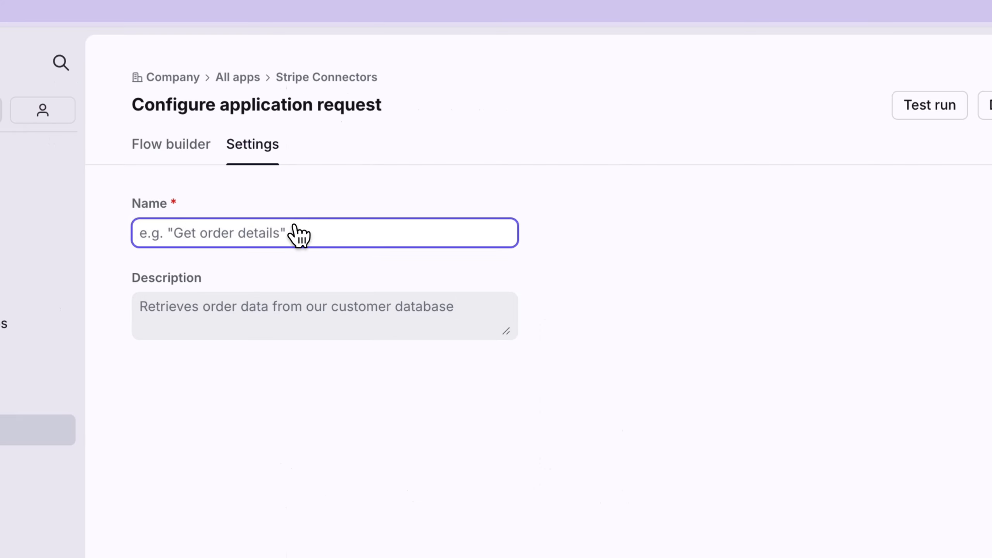
pyautogui.write('List all char')
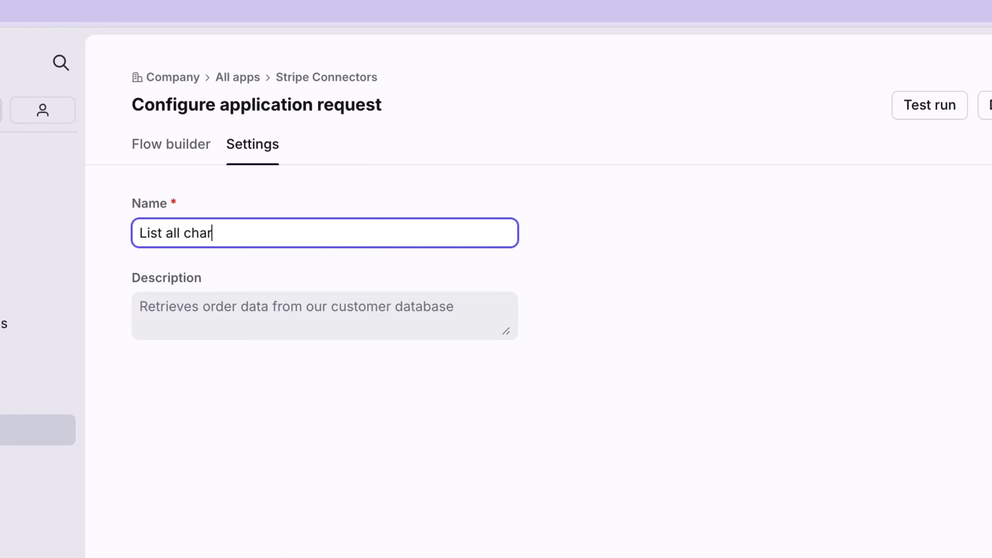
pyautogui.write('ges')
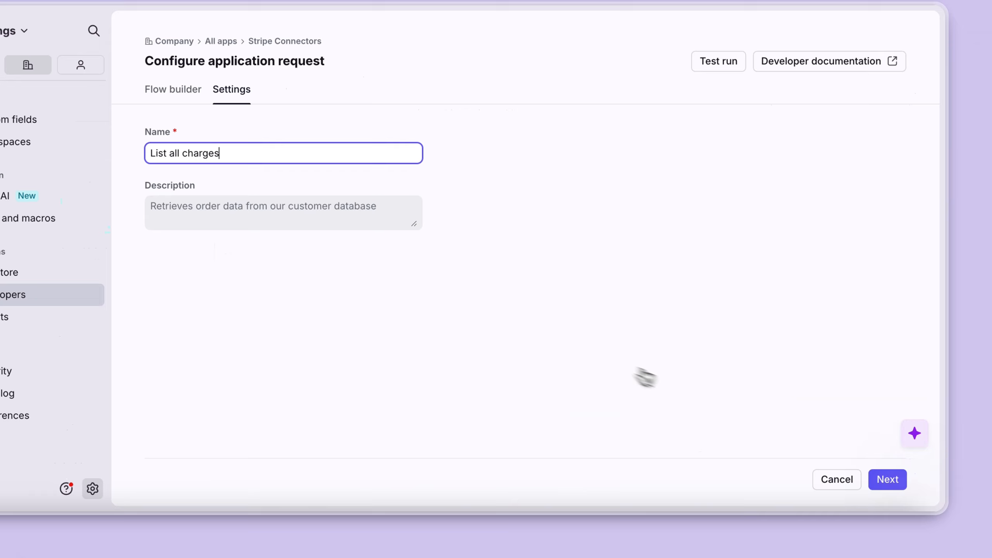
pyautogui.click(888, 479)
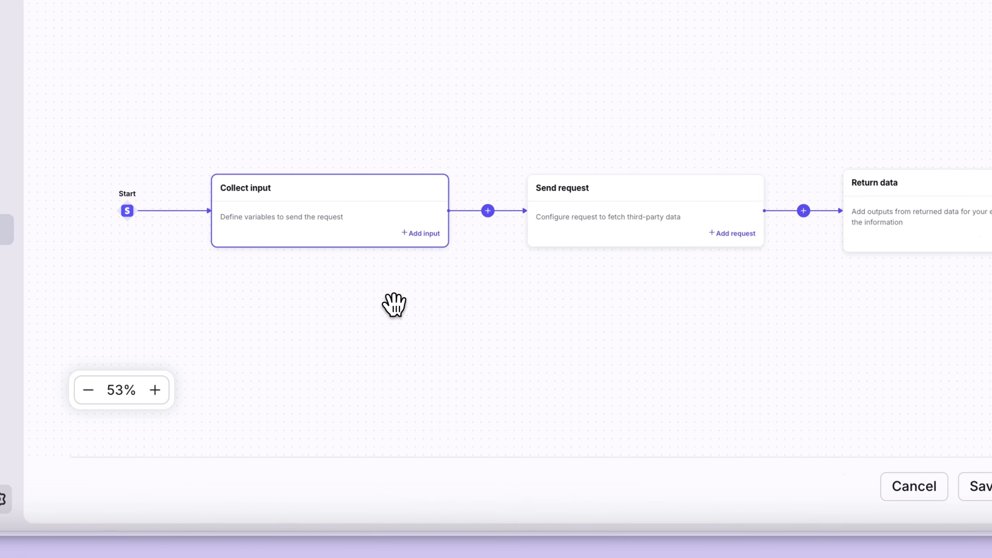
# In the Collect input step, add a String input named "Customer ID" with a copied Stripe customer ID as test value.
pyautogui.click(350, 236)
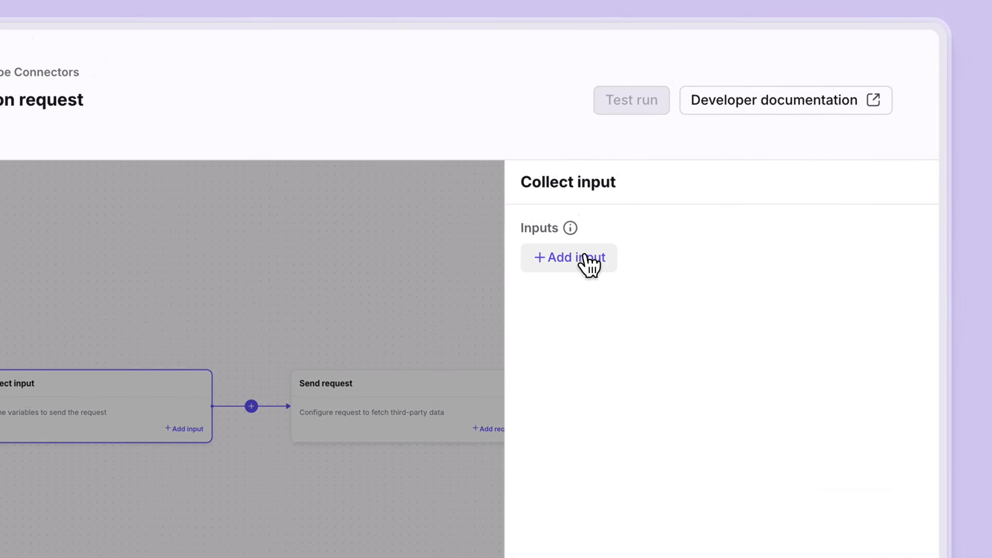
pyautogui.click(886, 63)
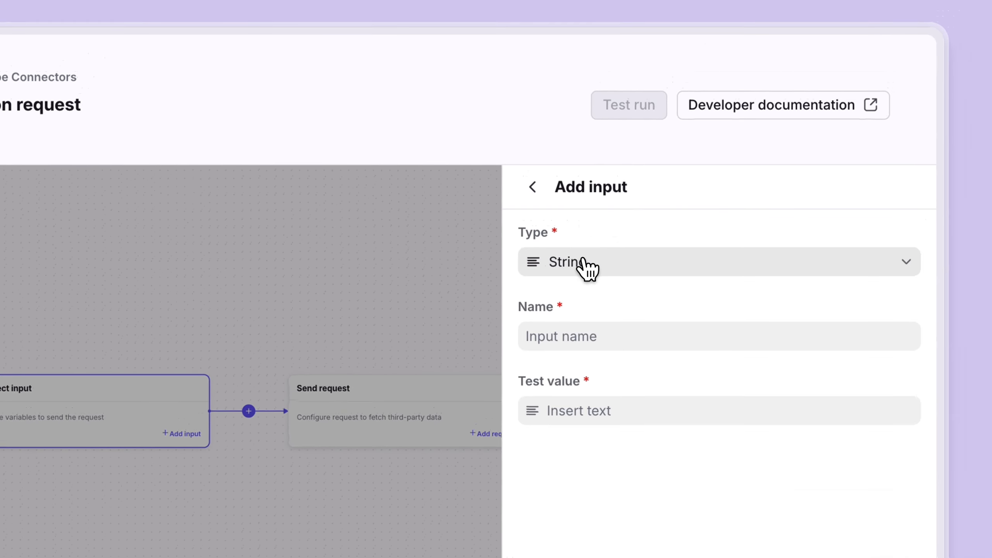
pyautogui.click(596, 342)
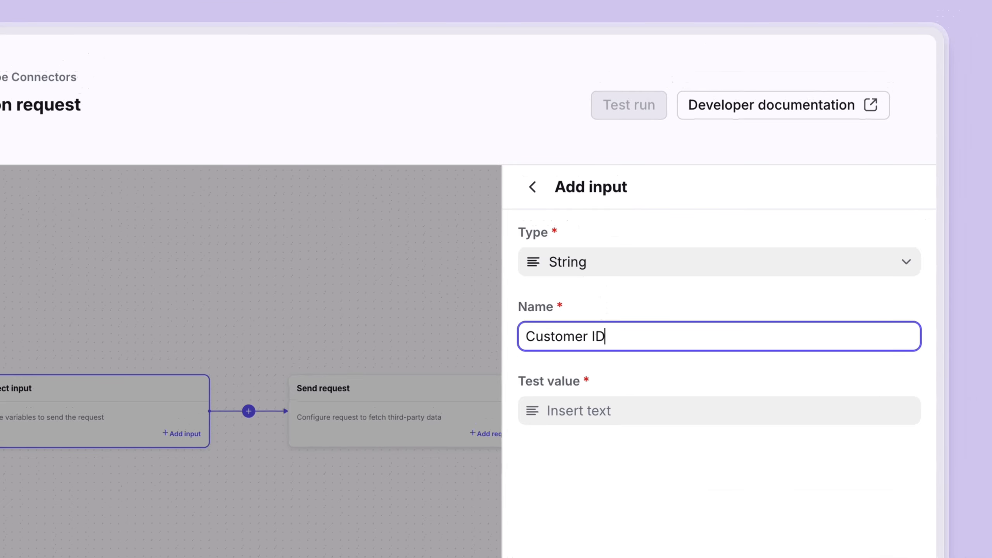
pyautogui.click(582, 406)
pyautogui.hotkey('ctrl', 'v')
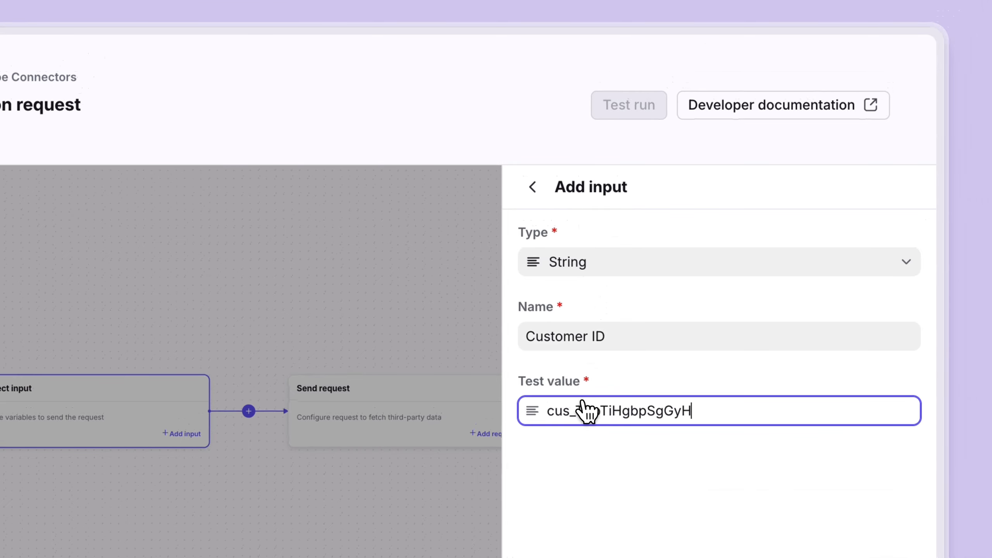
pyautogui.click(583, 493)
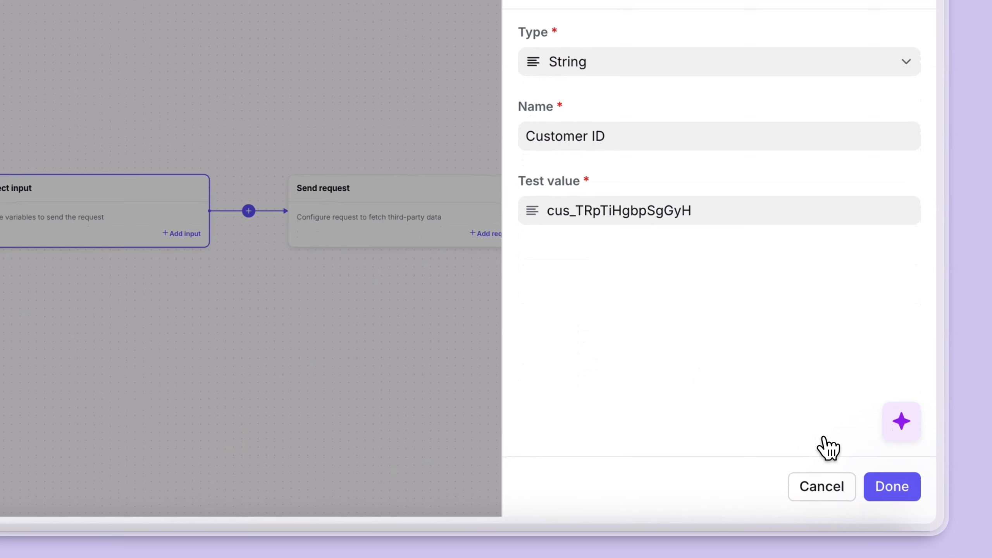
pyautogui.click(892, 489)
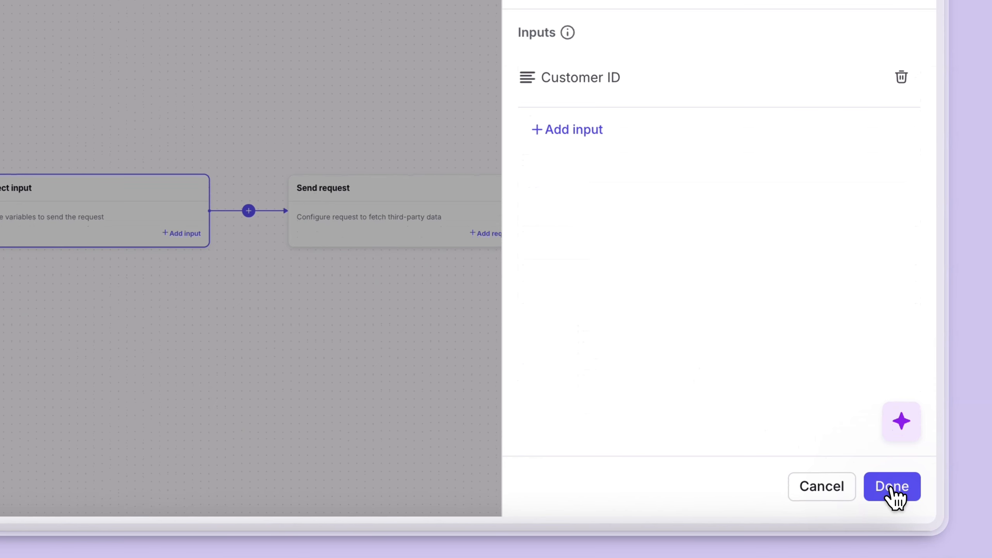
pyautogui.click(892, 489)
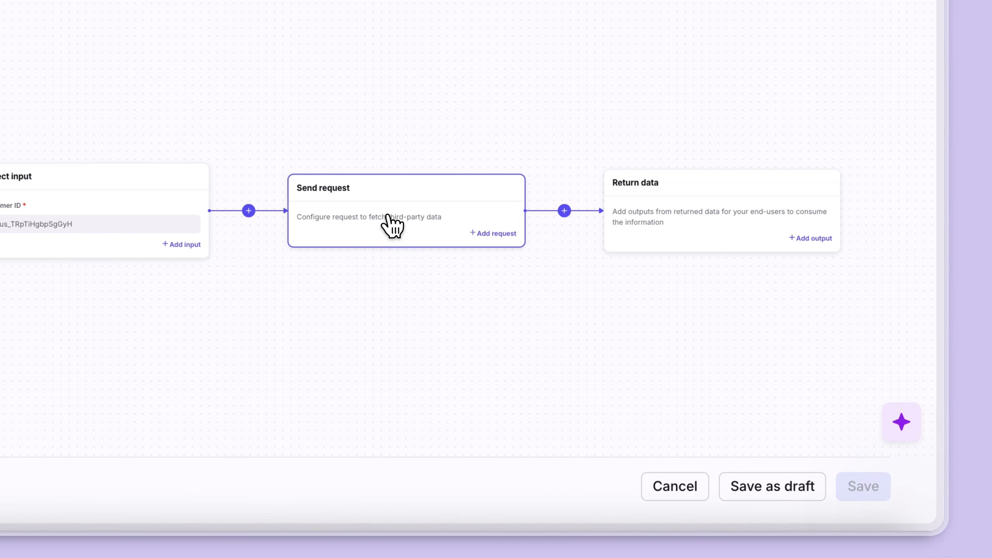
pyautogui.click(392, 226)
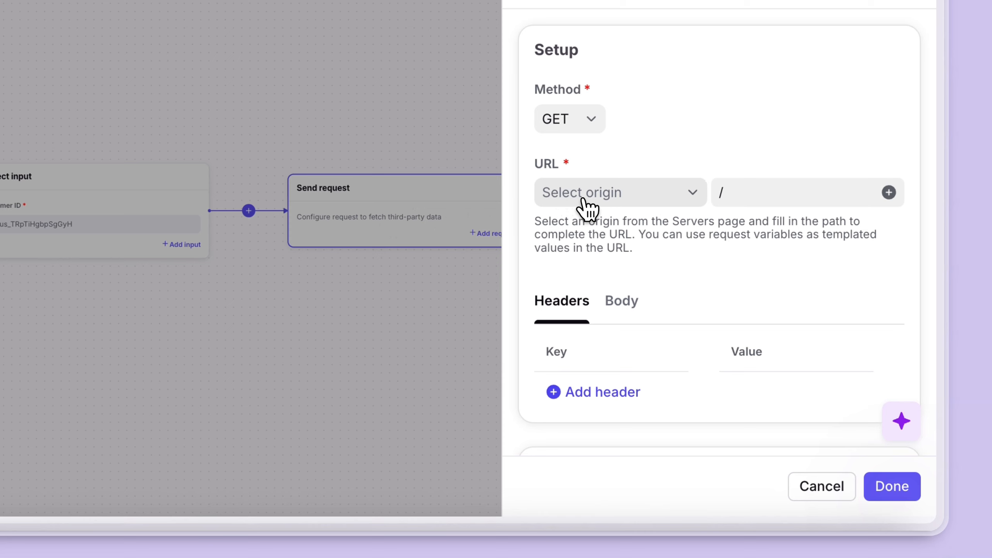
pyautogui.click(597, 195)
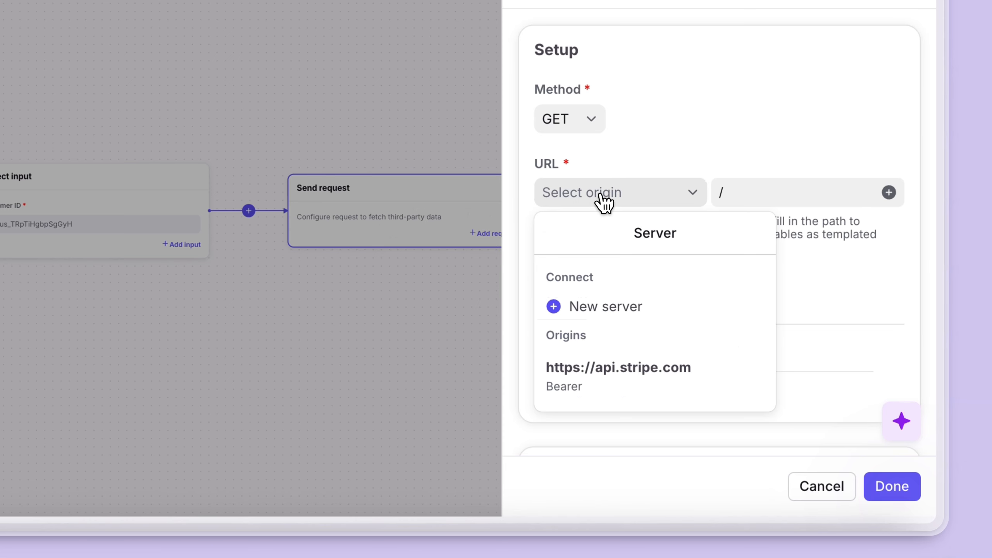
pyautogui.click(599, 373)
pyautogui.click(756, 204)
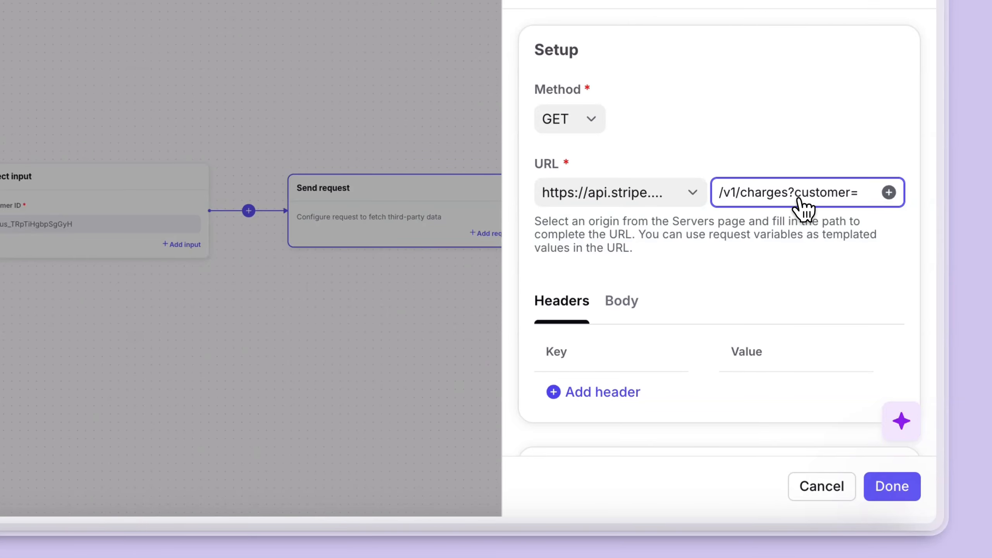
pyautogui.click(888, 192)
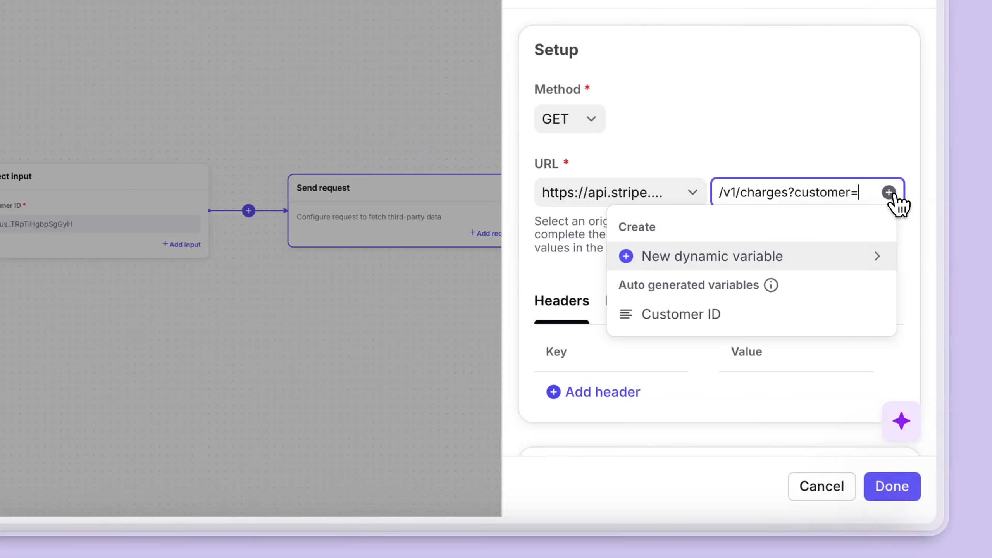
pyautogui.click(780, 313)
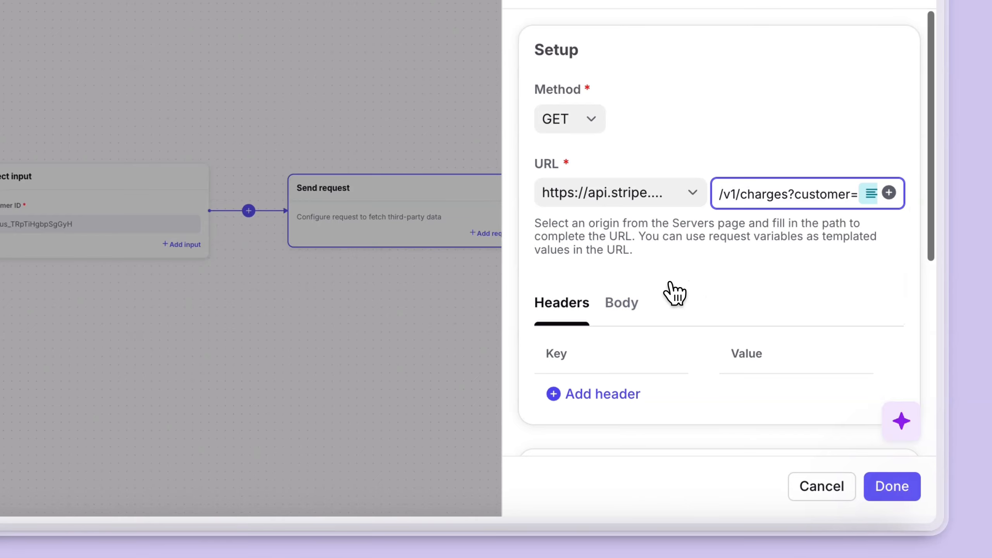
# Run the charges request test and examine the properties of the first item in the response's data array.
pyautogui.scroll(-8, 673, 293)
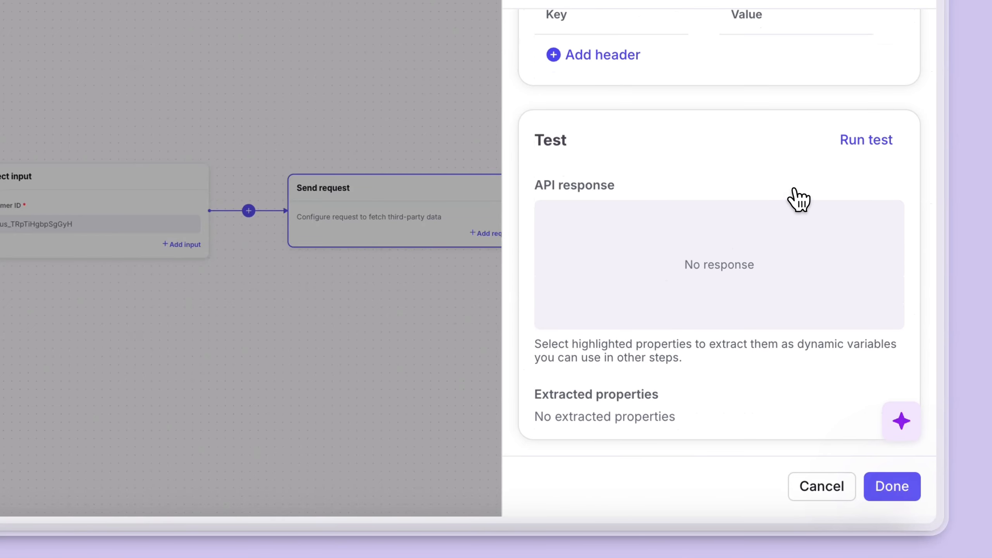
pyautogui.click(857, 142)
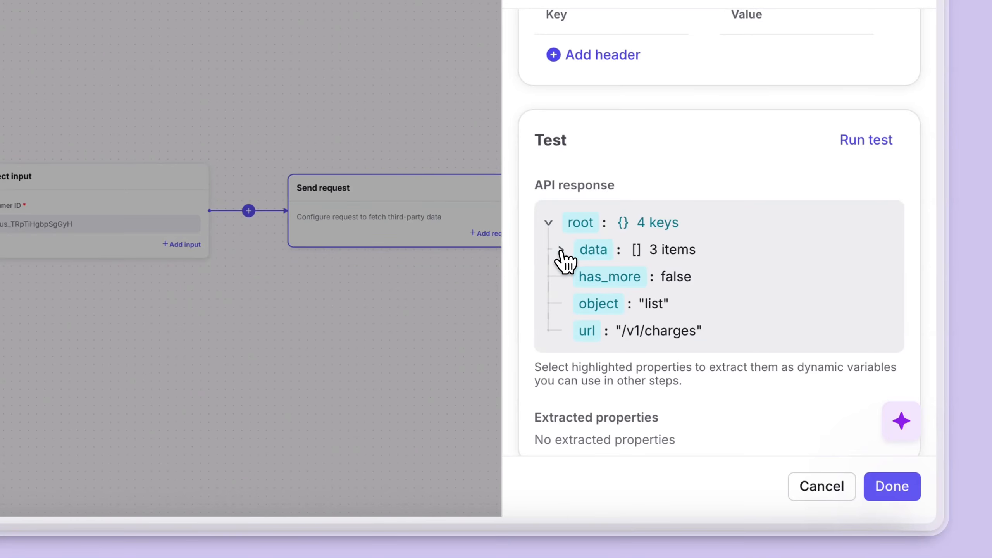
pyautogui.click(561, 250)
pyautogui.click(573, 277)
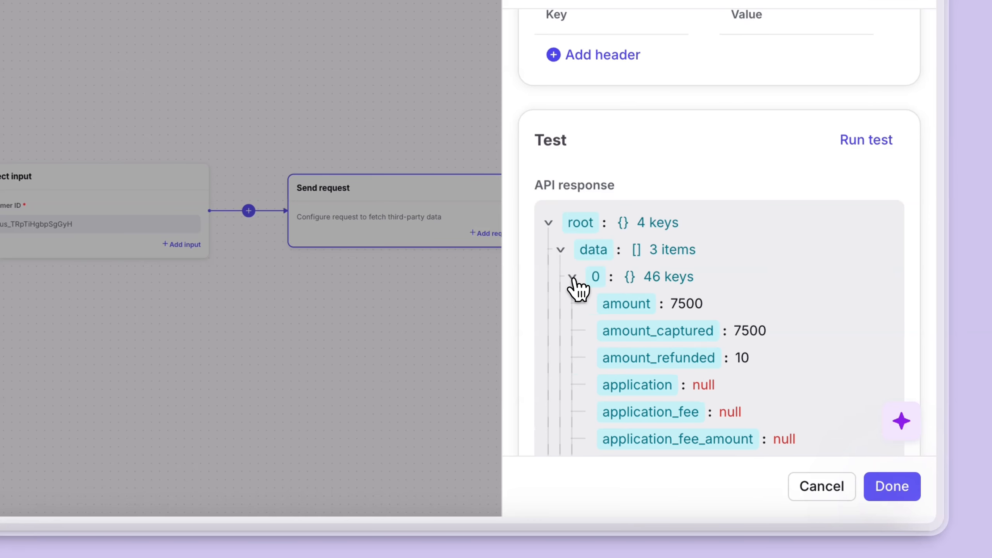
pyautogui.scroll(-1, 797, 348)
pyautogui.scroll(-3, 800, 353)
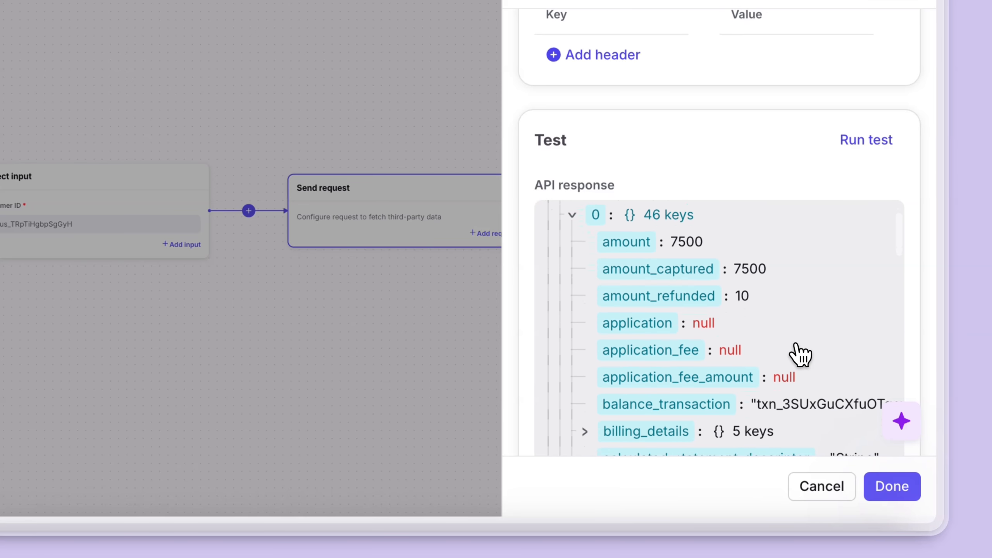
pyautogui.scroll(-6, 800, 376)
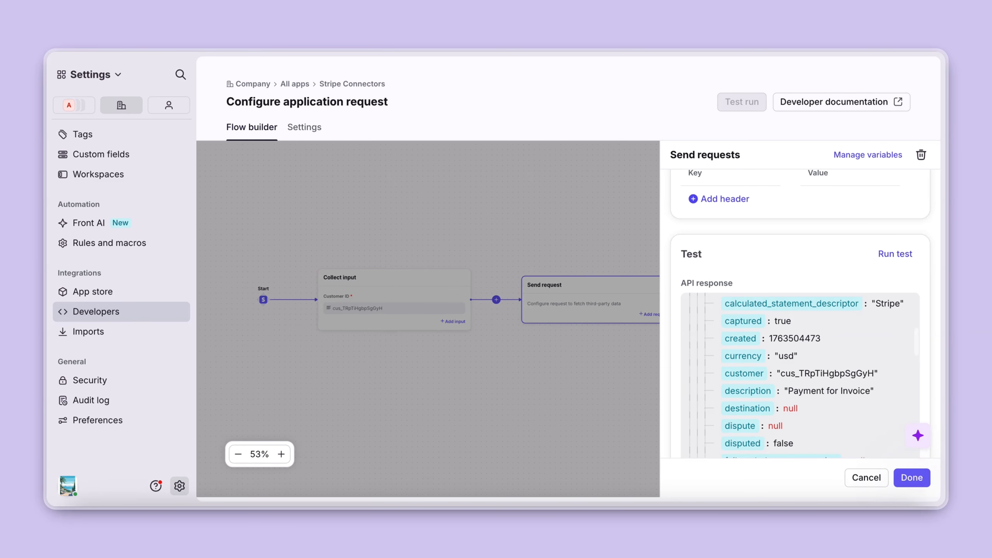
pyautogui.scroll(10, 800, 376)
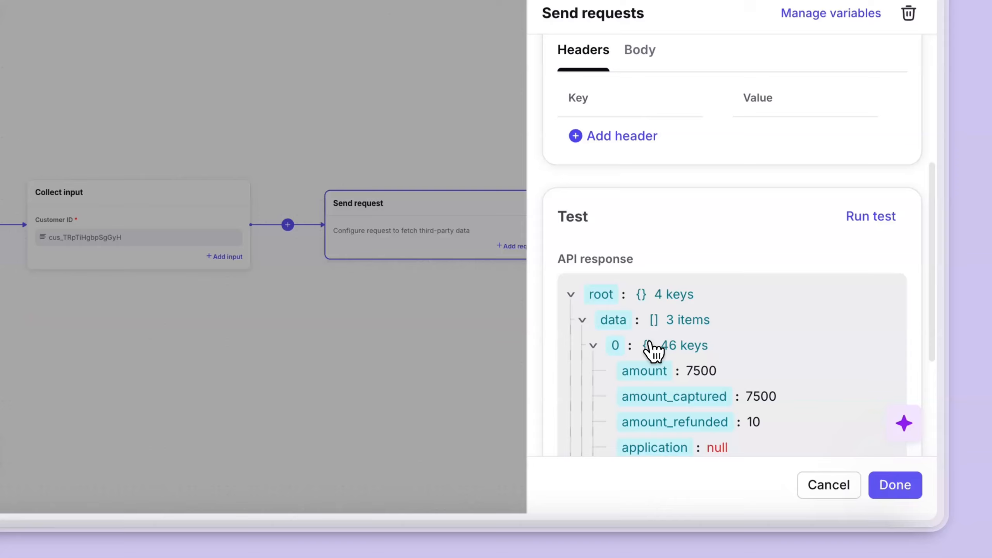
# Extract the response's data array as an Array dynamic variable named "Customer charges" and finish the Send request step.
pyautogui.click(720, 345)
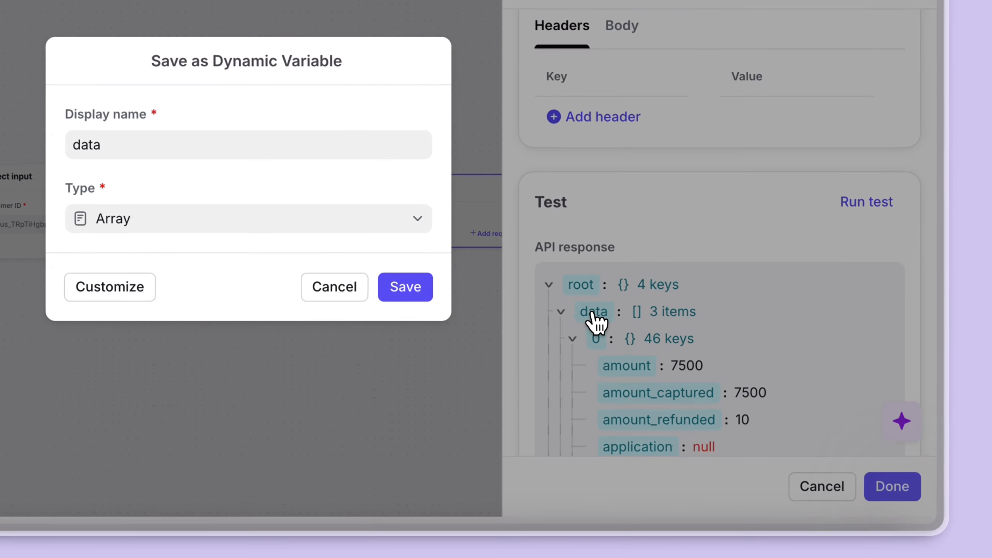
pyautogui.click(119, 151)
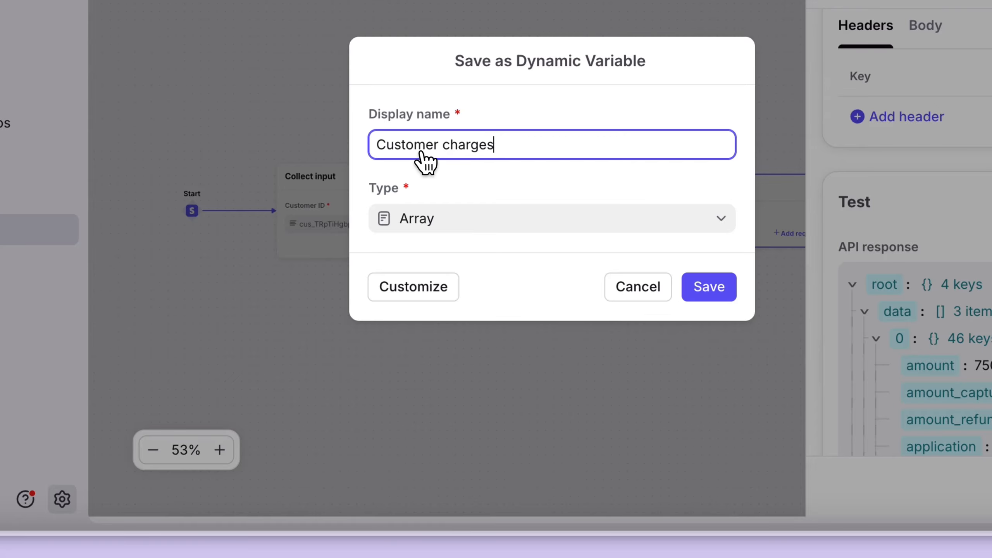
pyautogui.click(656, 283)
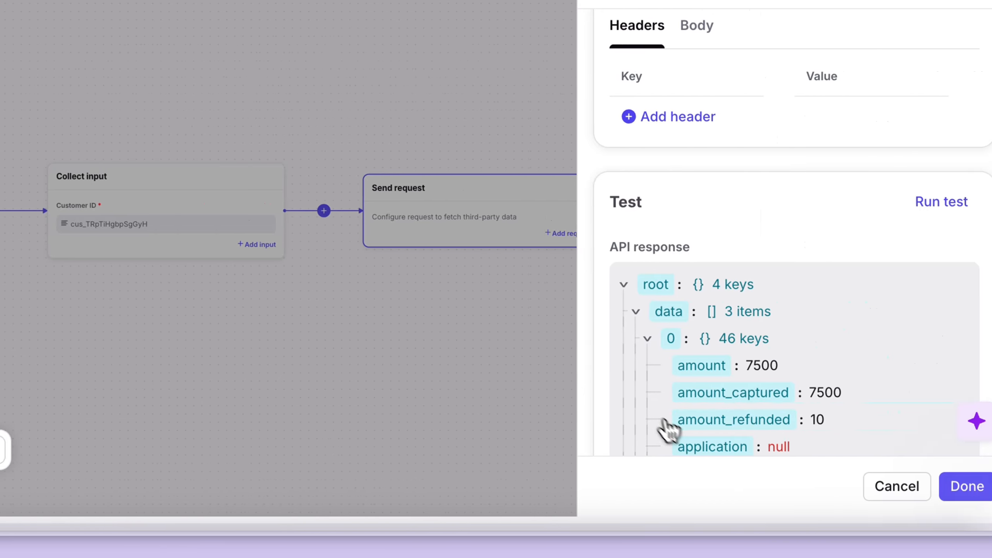
pyautogui.click(890, 494)
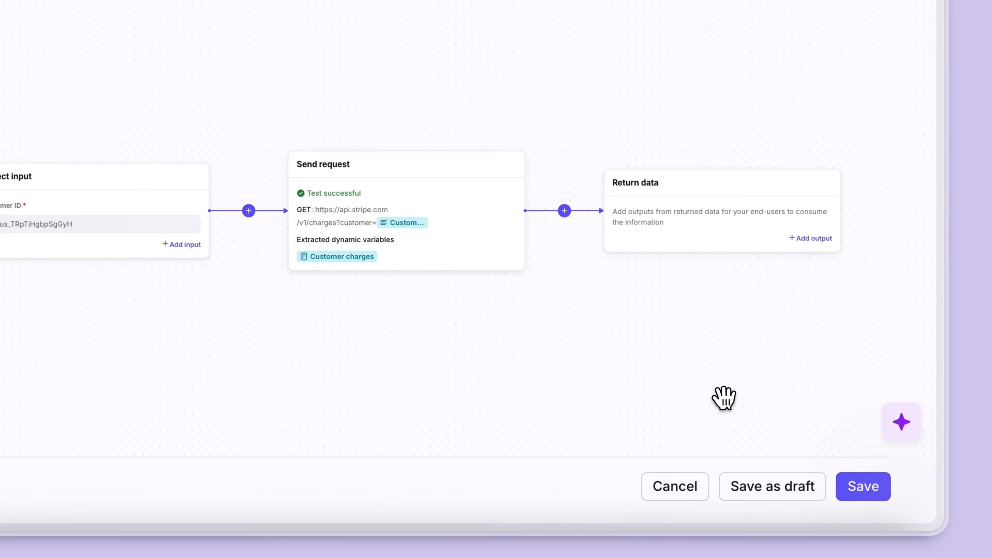
# In the Return data step, add an Object List output named "Customer charges" mapped to the Customer charges variable.
pyautogui.click(688, 227)
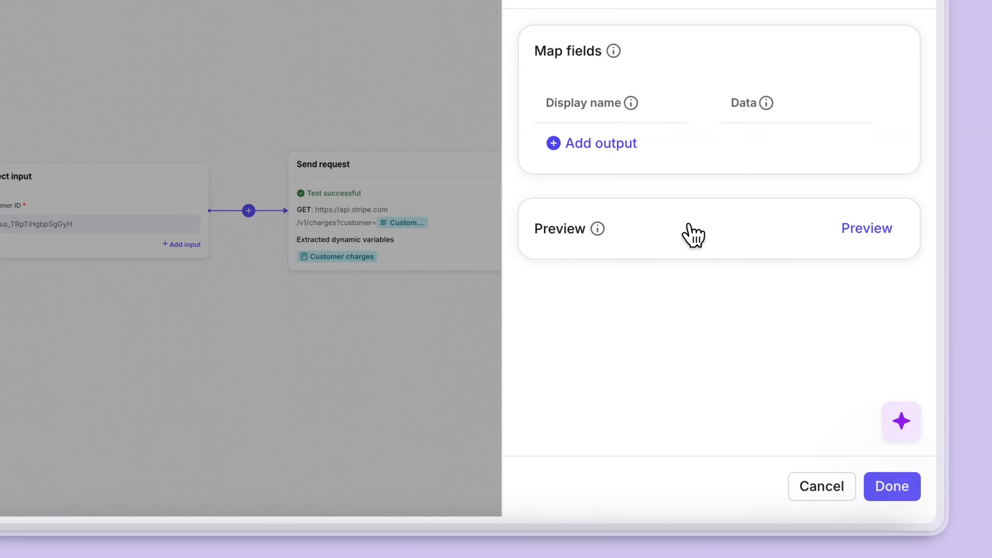
pyautogui.click(616, 144)
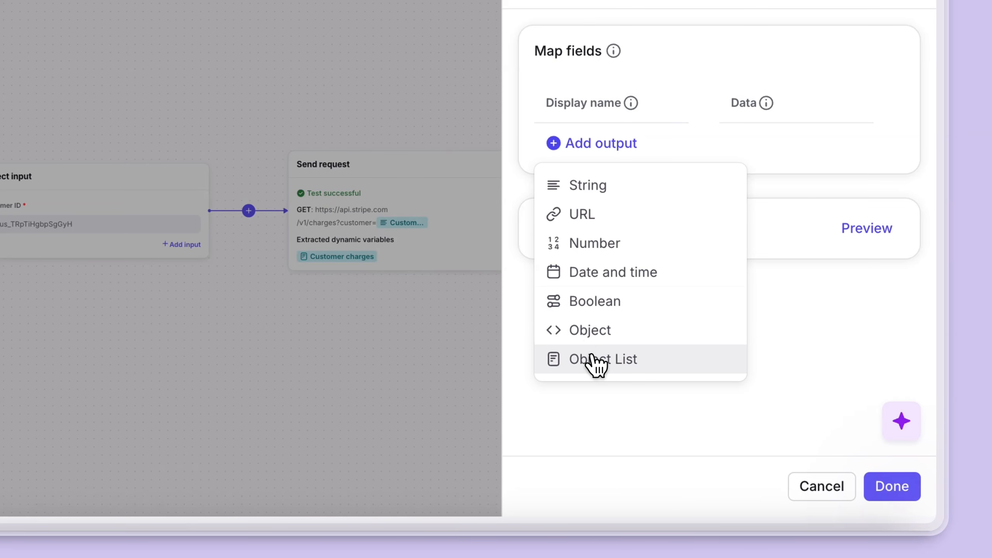
pyautogui.click(594, 366)
pyautogui.click(620, 151)
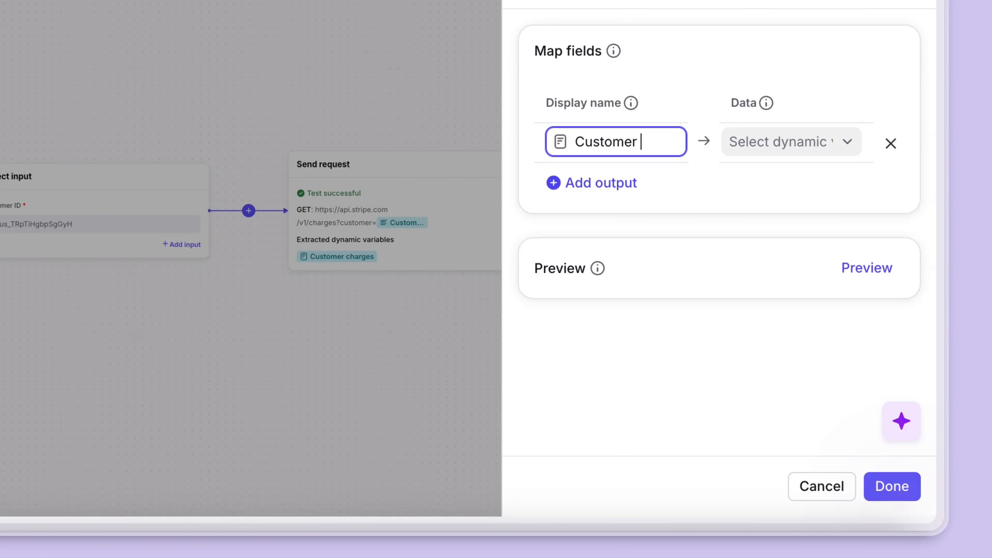
pyautogui.write('Customer charges')
pyautogui.click(780, 148)
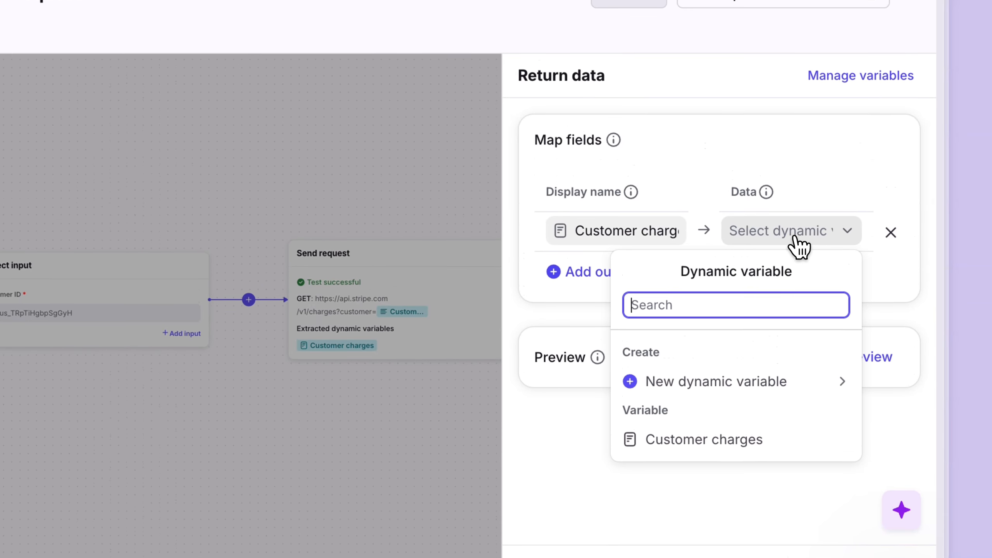
pyautogui.click(753, 468)
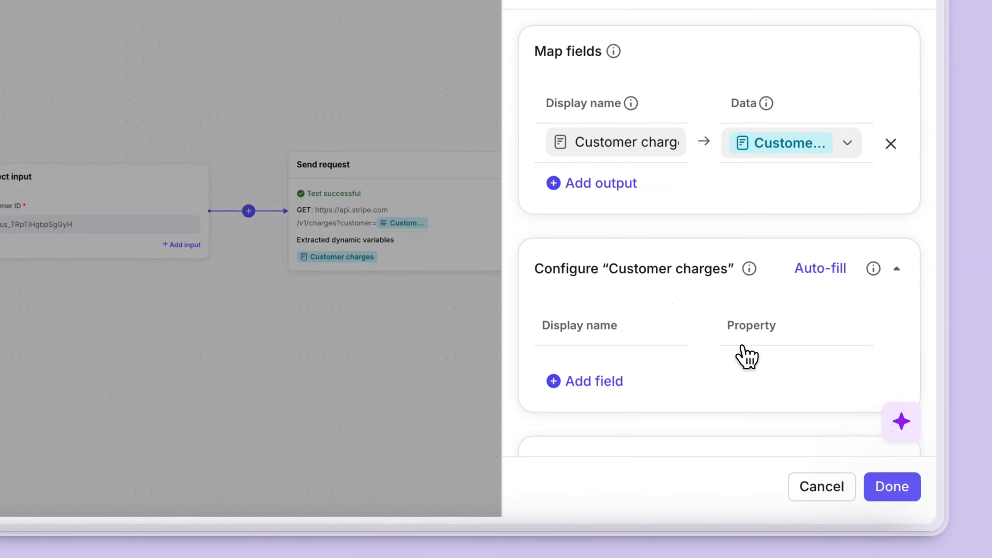
pyautogui.scroll(-2, 709, 267)
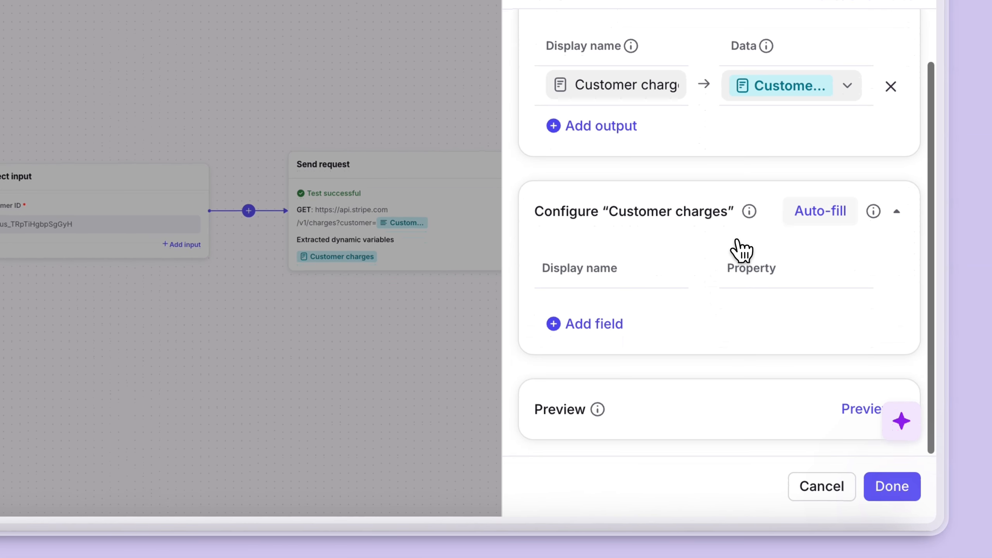
# Auto-fill the Customer charges output's fields from the response properties and review the generated list.
pyautogui.click(804, 219)
pyautogui.scroll(-1, 820, 266)
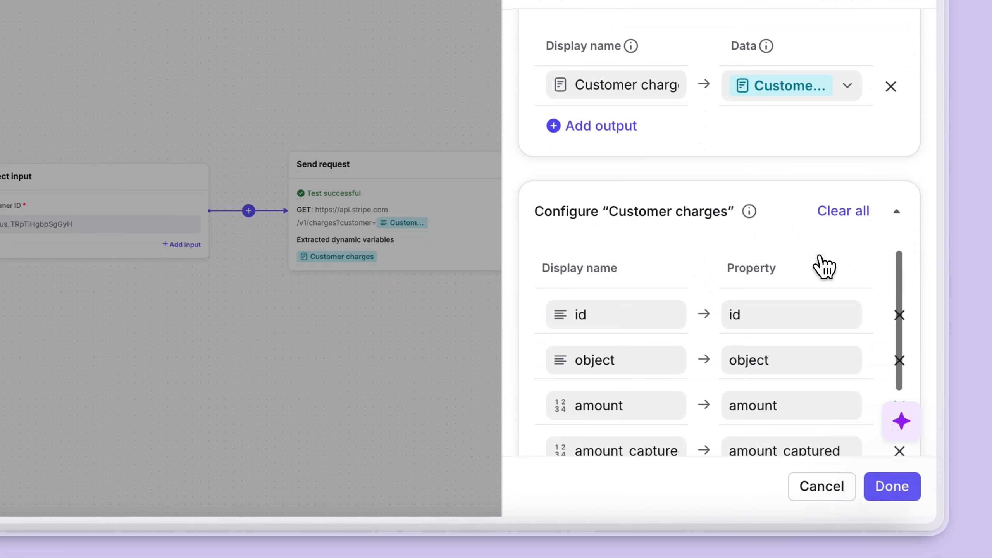
pyautogui.scroll(-1, 822, 265)
pyautogui.scroll(-1, 823, 350)
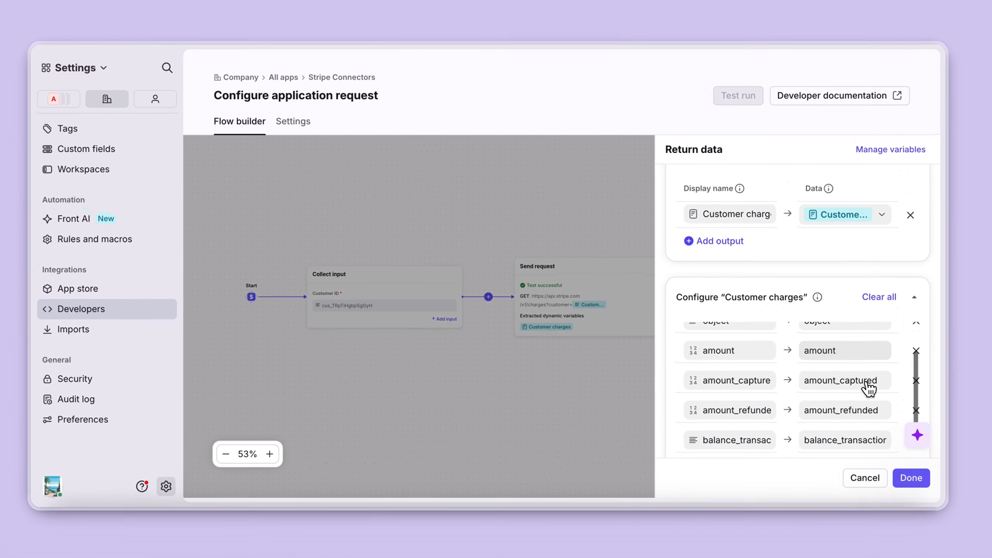
pyautogui.scroll(-10, 870, 388)
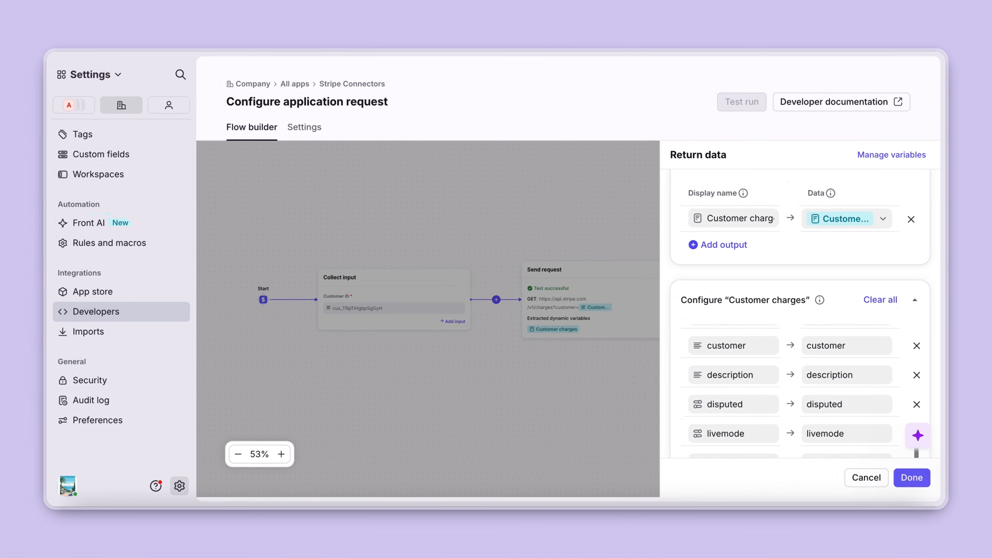
pyautogui.scroll(-8, 805, 352)
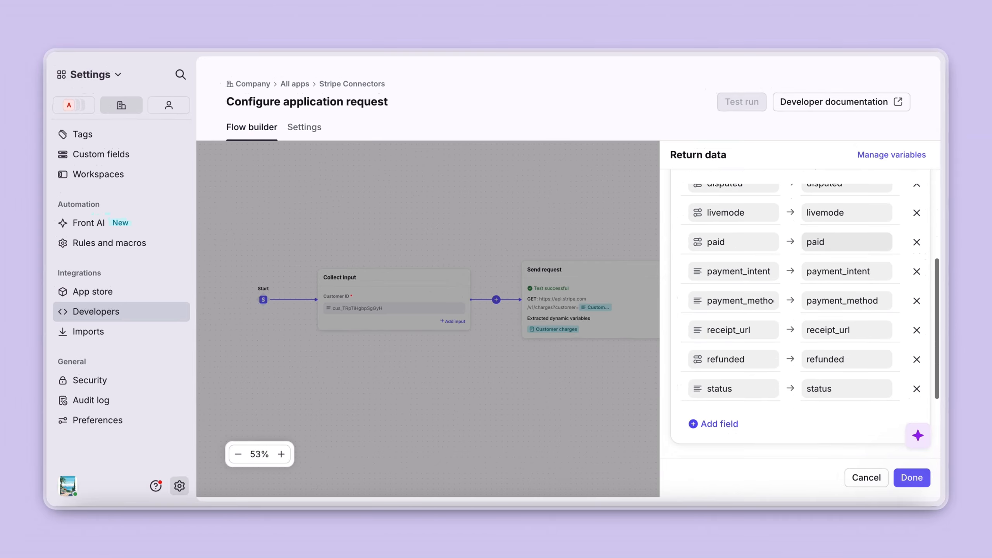
pyautogui.scroll(2, 859, 375)
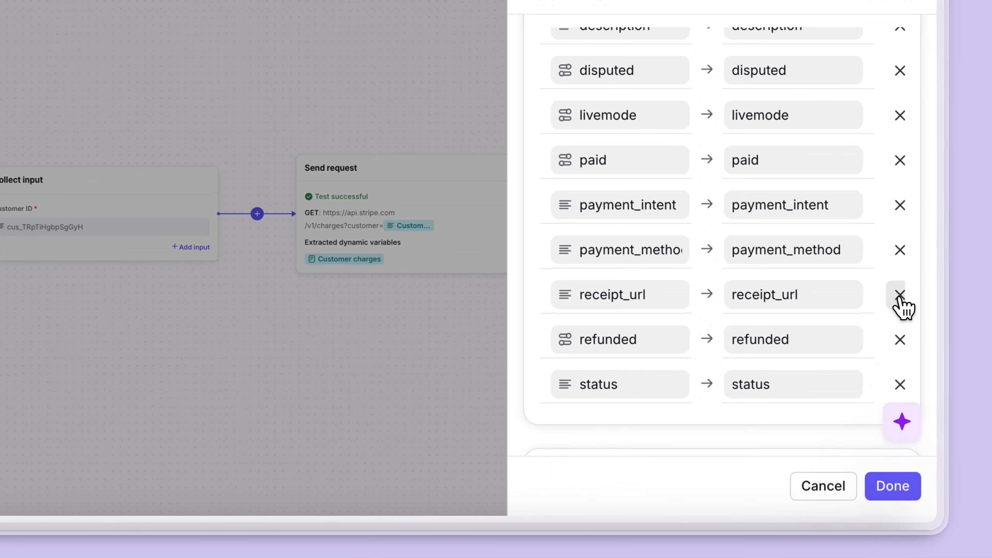
# Remove the receipt_url, payment_method, payment_intent, paid, livemode, disputed and description fields from the Customer charges output.
pyautogui.click(916, 352)
pyautogui.click(899, 248)
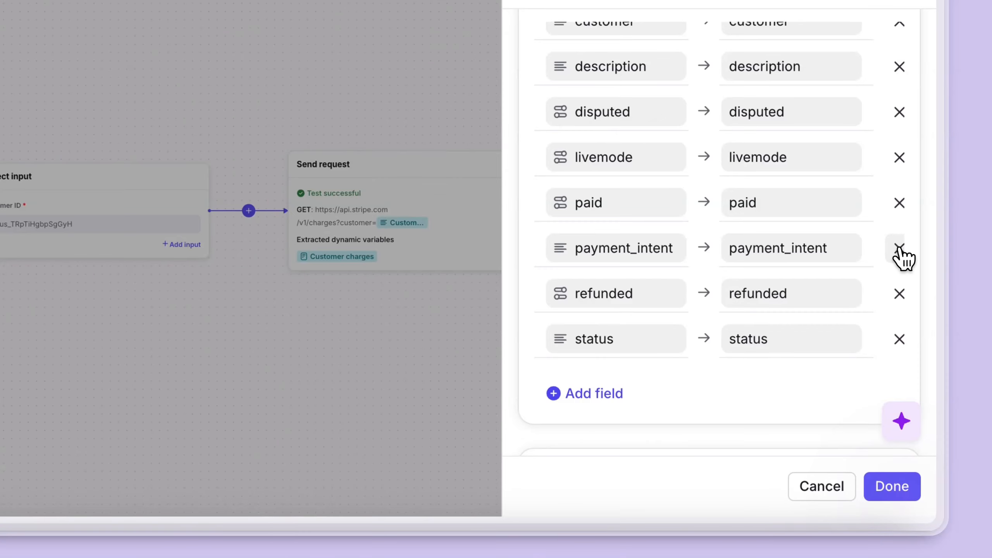
pyautogui.click(900, 249)
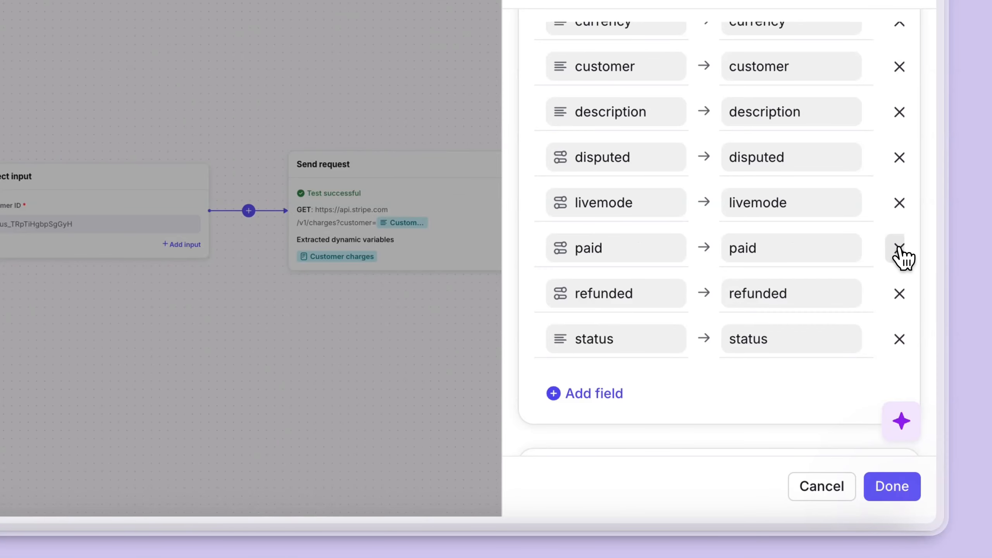
pyautogui.click(899, 249)
pyautogui.click(900, 249)
pyautogui.click(899, 249)
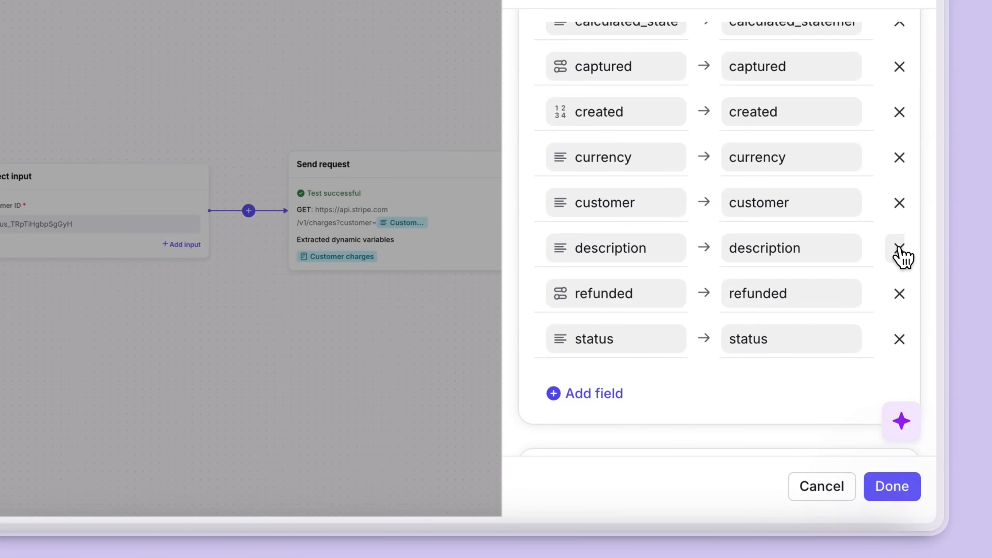
pyautogui.click(900, 248)
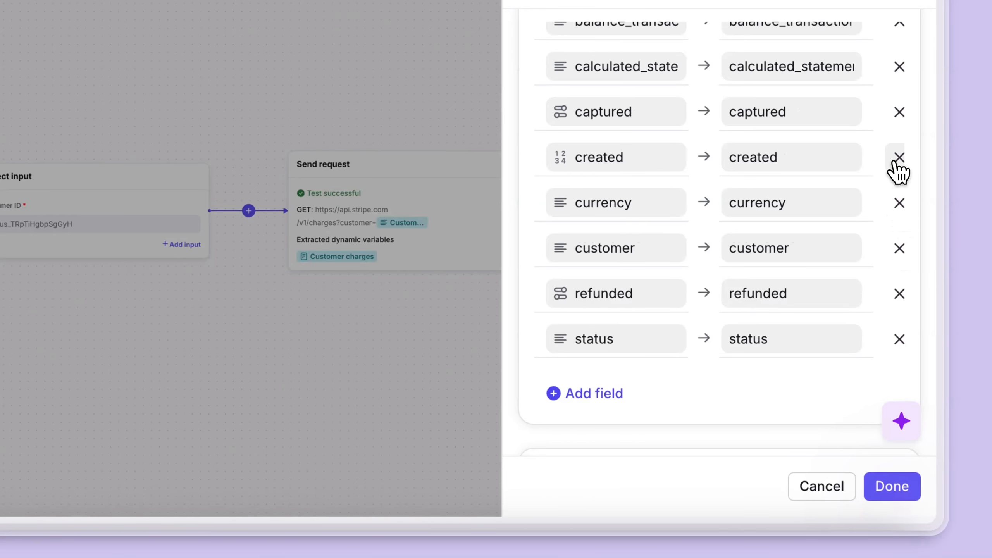
# Remove the captured, calculated statement, balance_transaction, amount_refunded, amount_captured and object fields, and save the charges request.
pyautogui.click(899, 113)
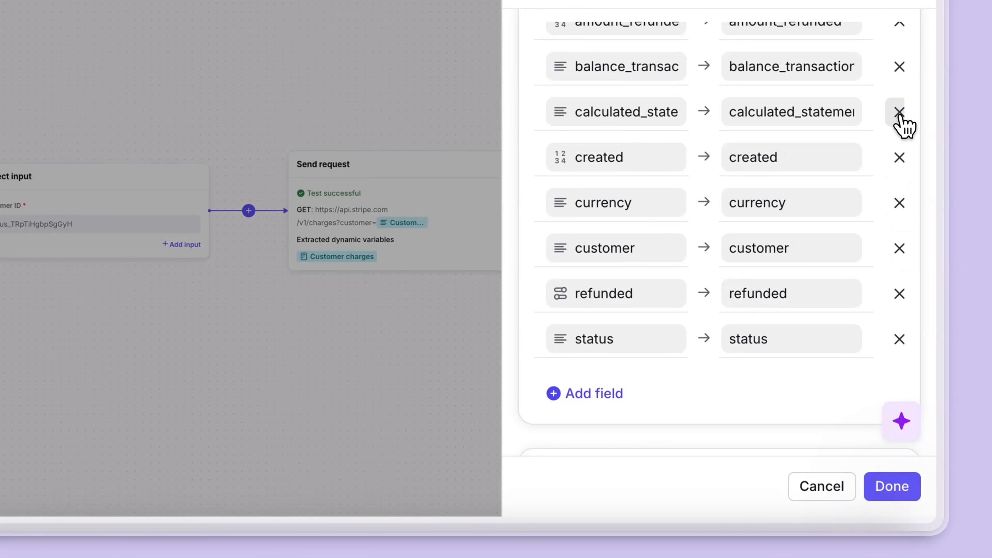
pyautogui.click(899, 113)
pyautogui.click(900, 114)
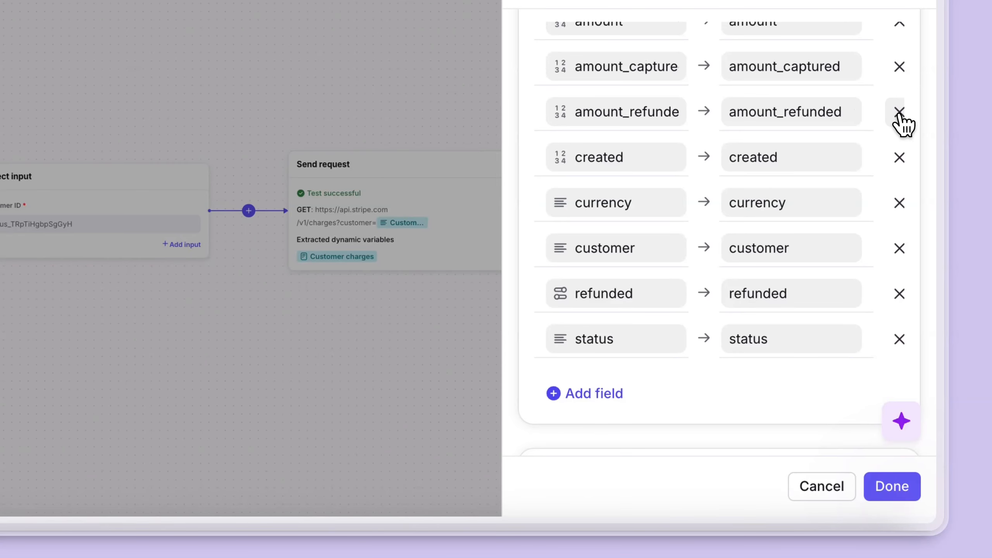
pyautogui.click(899, 113)
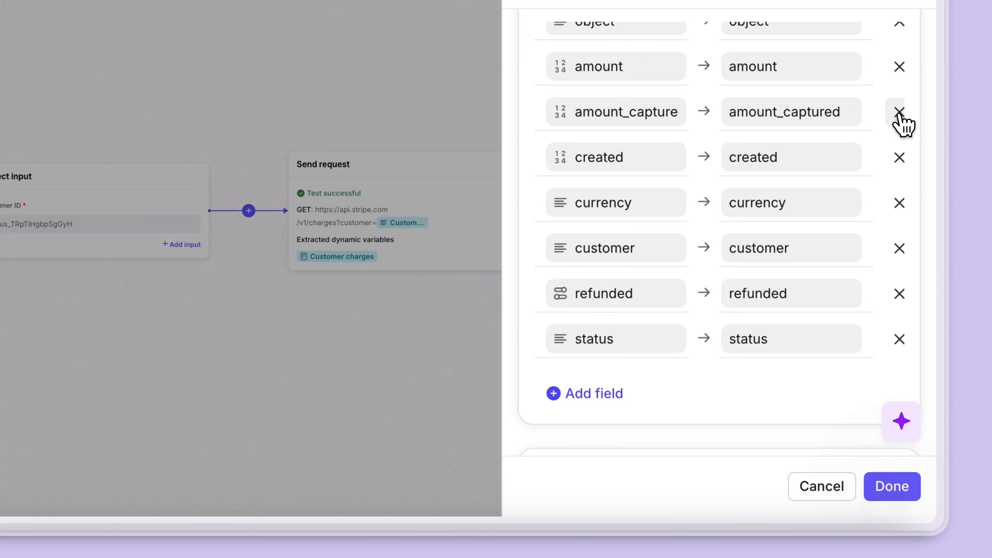
pyautogui.click(900, 113)
pyautogui.scroll(1, 871, 113)
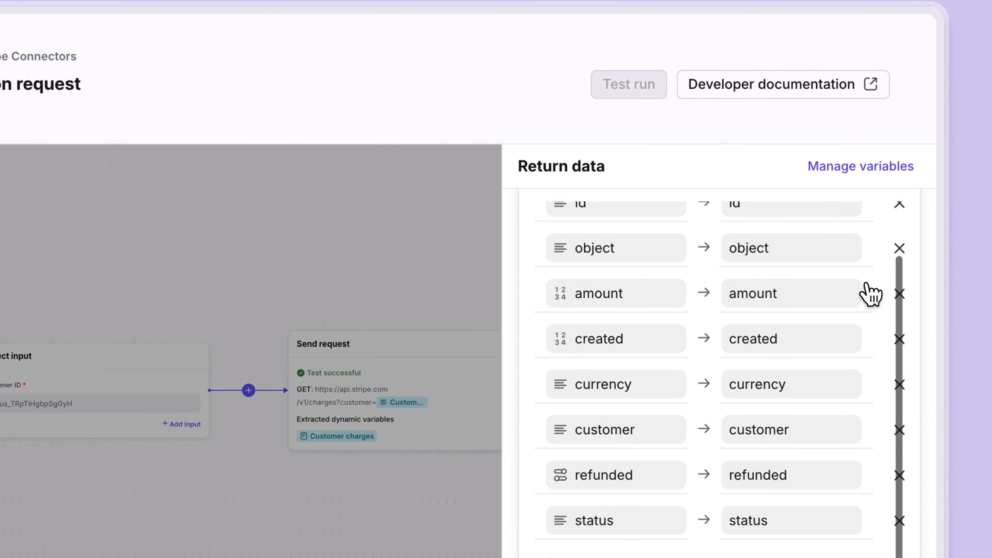
pyautogui.click(901, 112)
pyautogui.scroll(1, 861, 342)
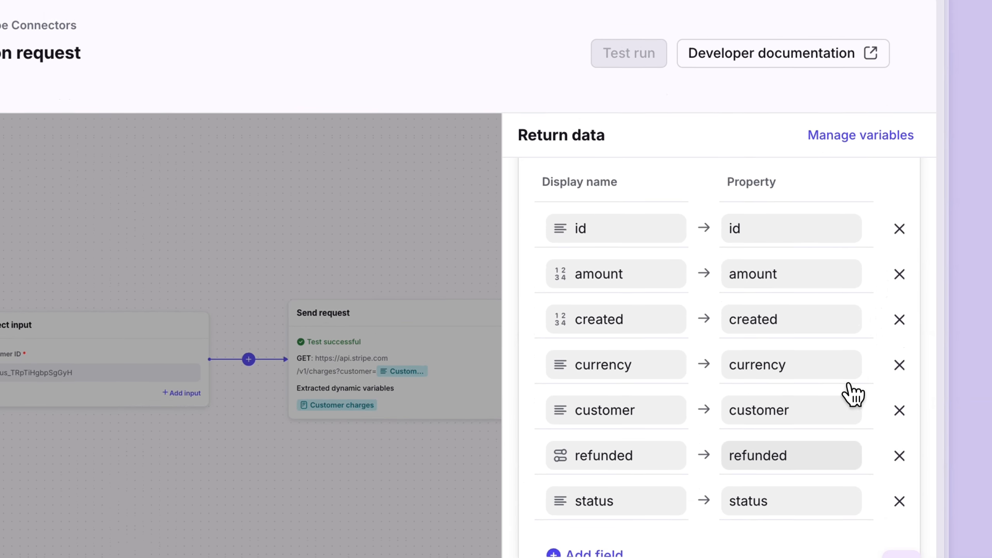
pyautogui.click(887, 495)
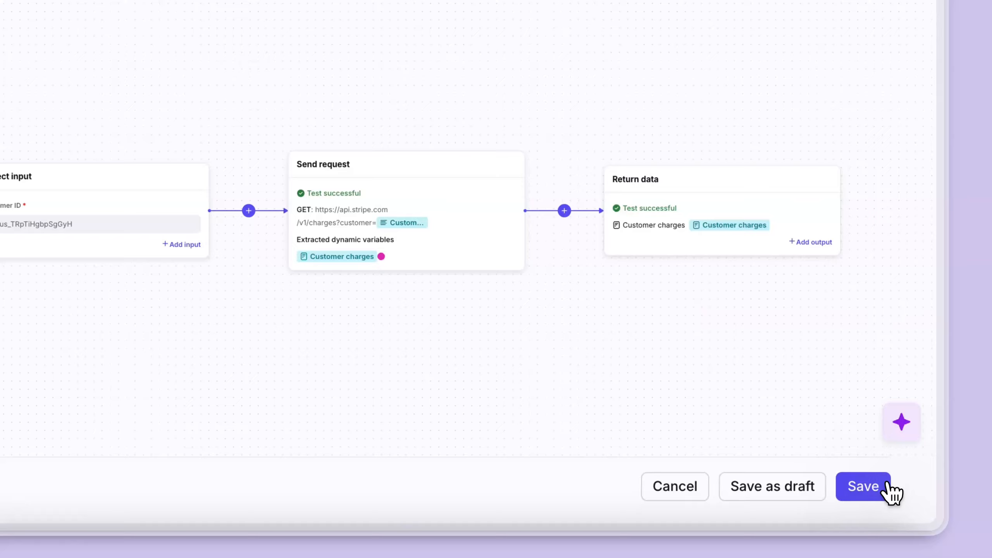
pyautogui.click(871, 496)
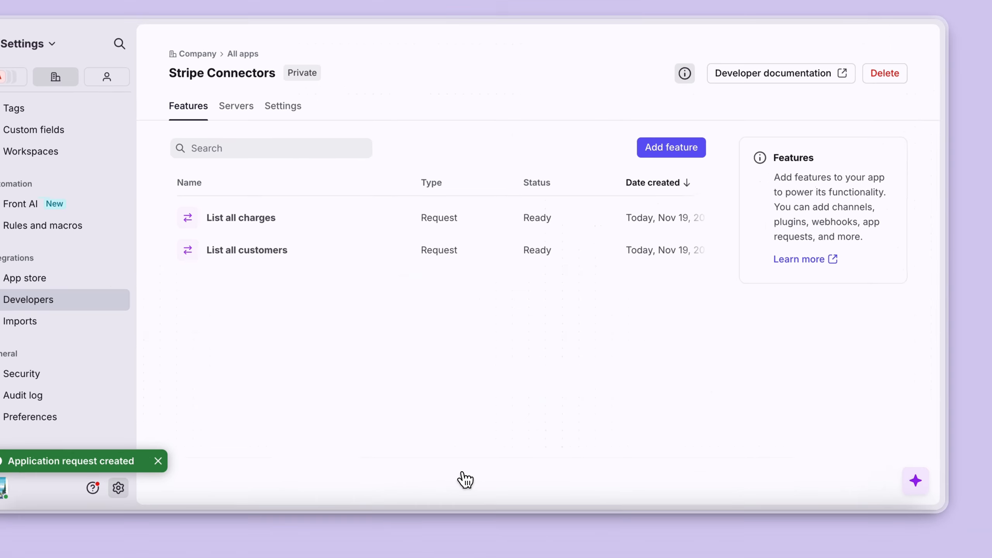
# Add another App request feature named "Create a refund" and continue to its flow builder.
pyautogui.click(588, 201)
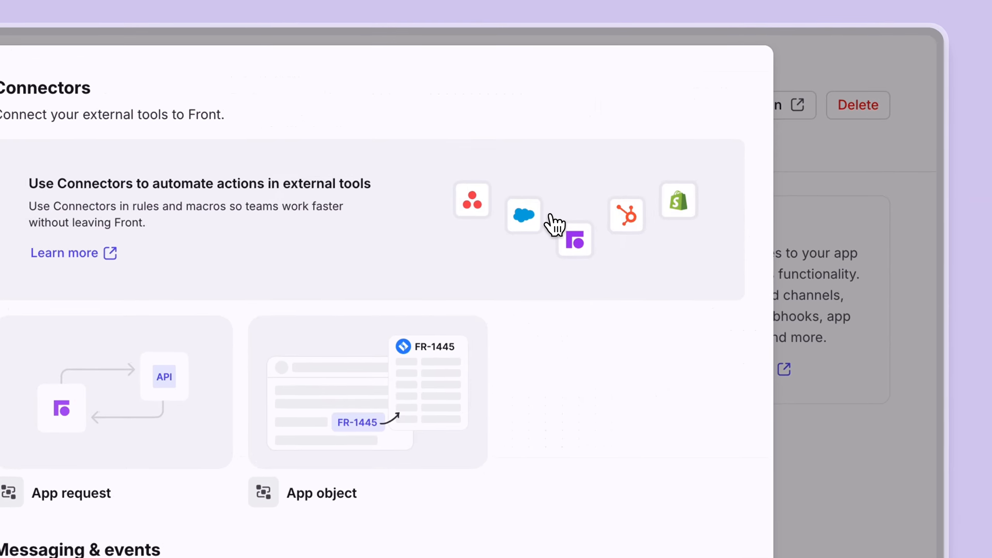
pyautogui.moveTo(132, 390)
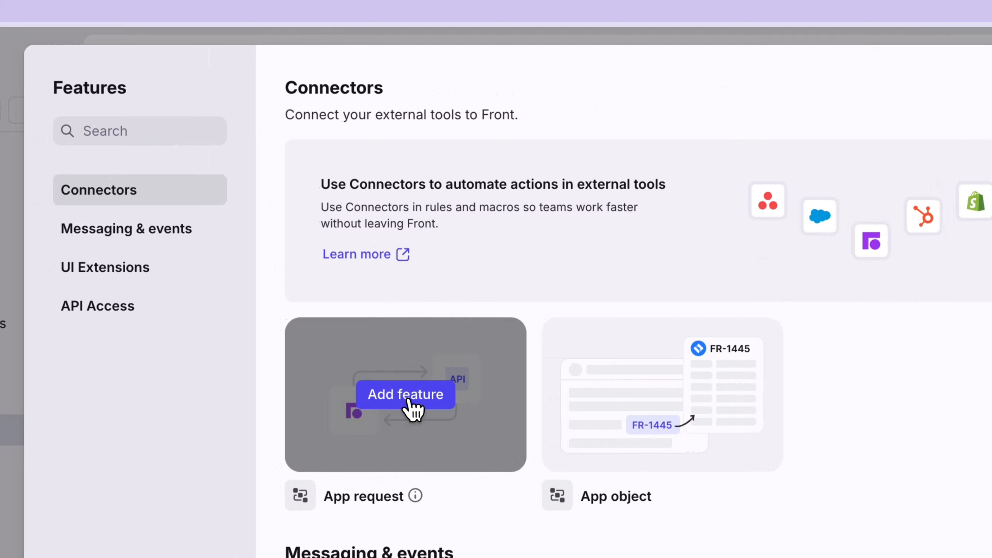
pyautogui.click(402, 390)
pyautogui.click(408, 235)
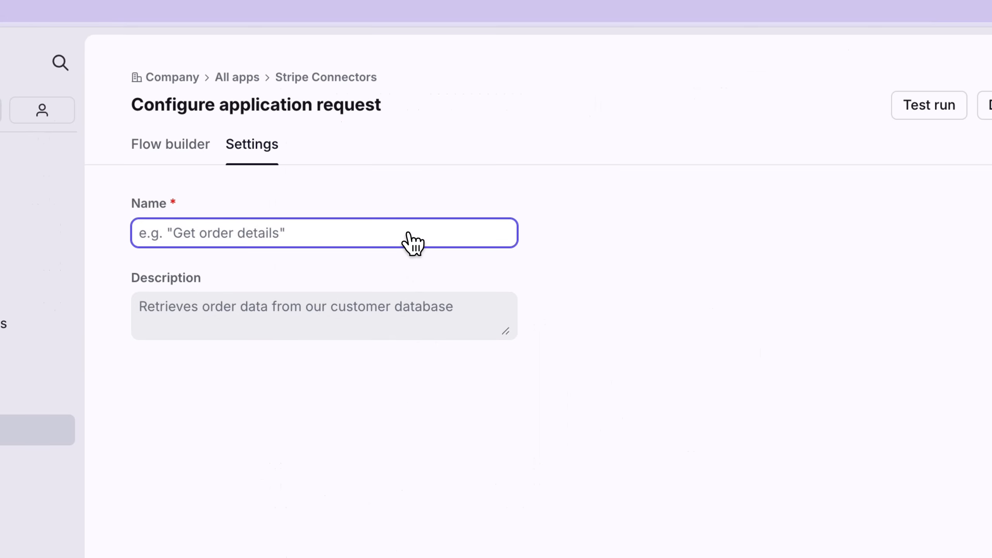
pyautogui.write('Create')
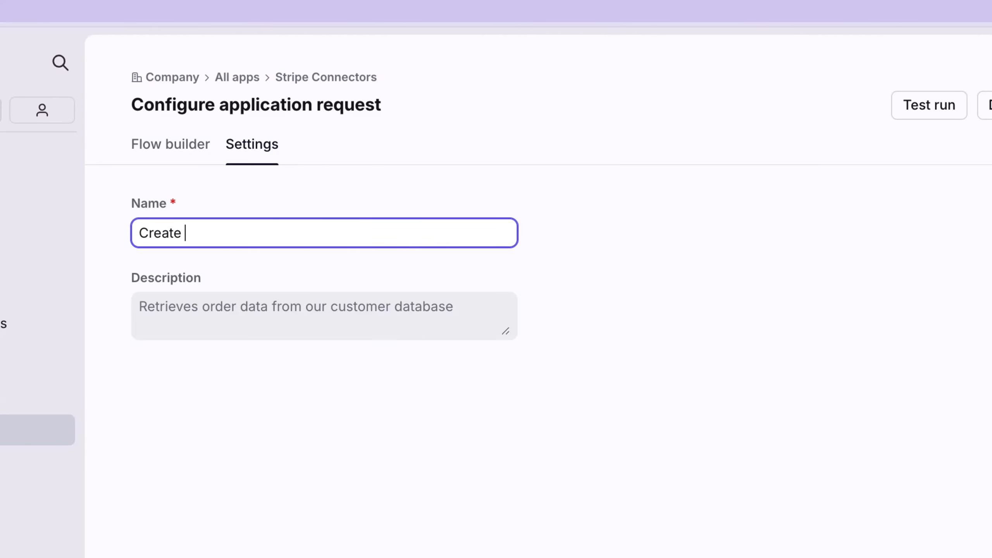
pyautogui.write(' a refund')
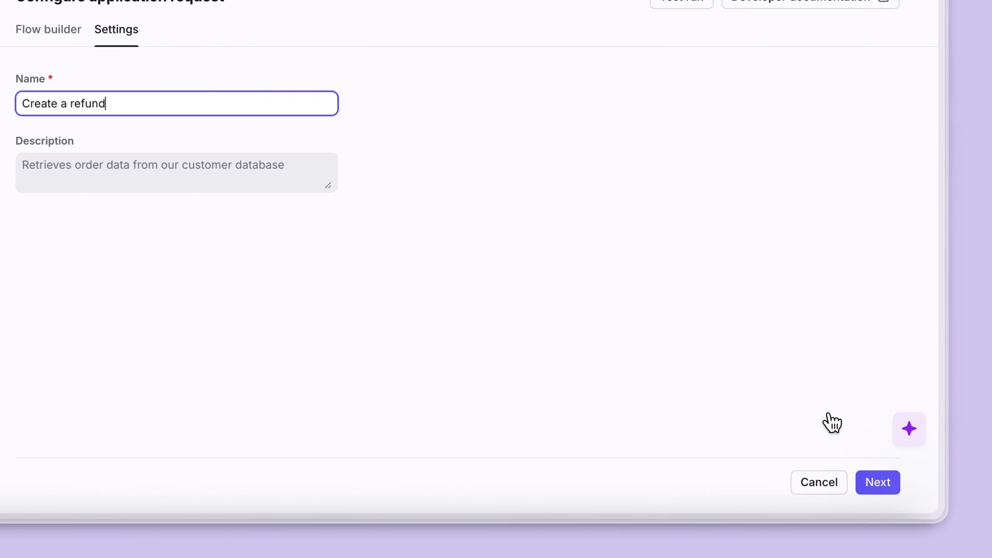
pyautogui.click(875, 484)
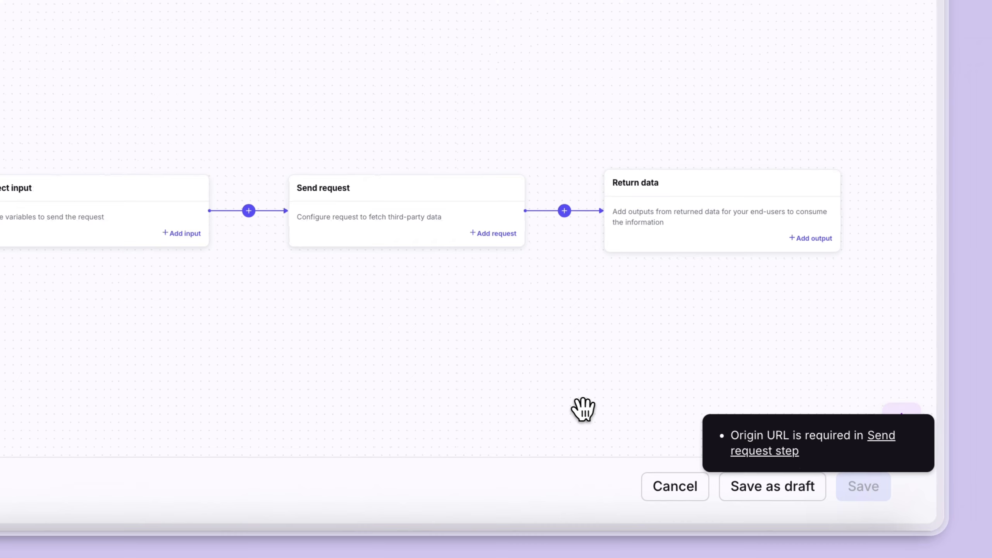
# In the Collect input step, add a Number input named "amount" with the test value 1000.
pyautogui.click(227, 226)
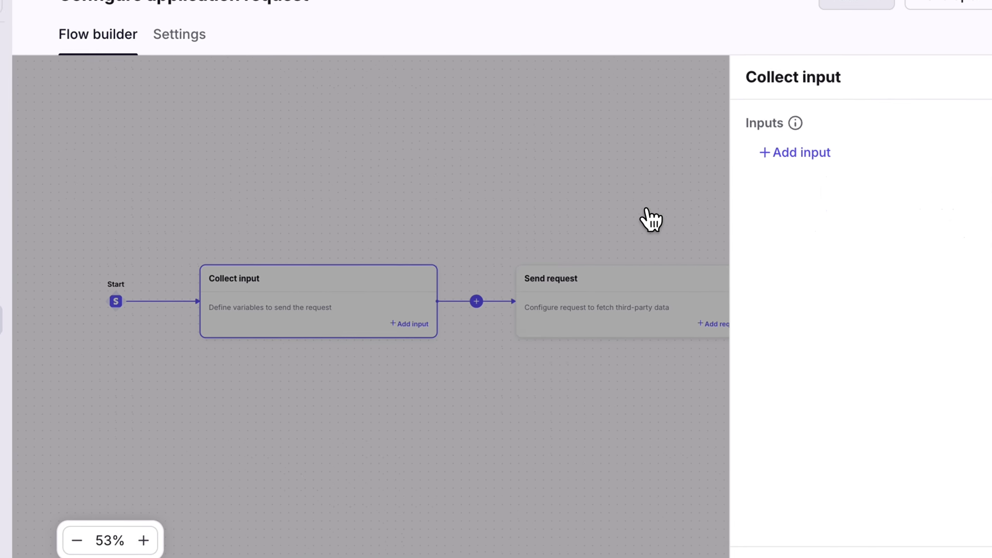
pyautogui.click(795, 152)
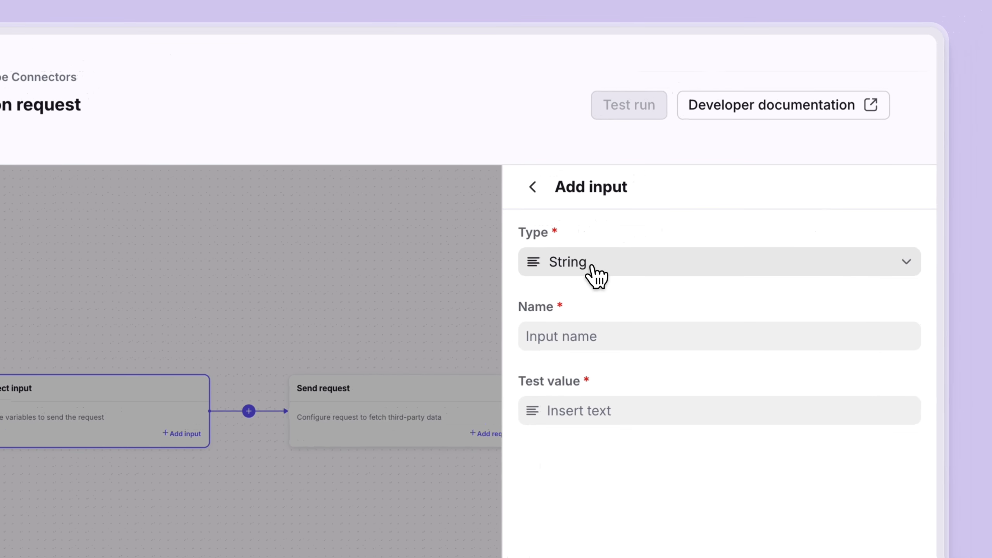
pyautogui.click(595, 273)
pyautogui.click(592, 361)
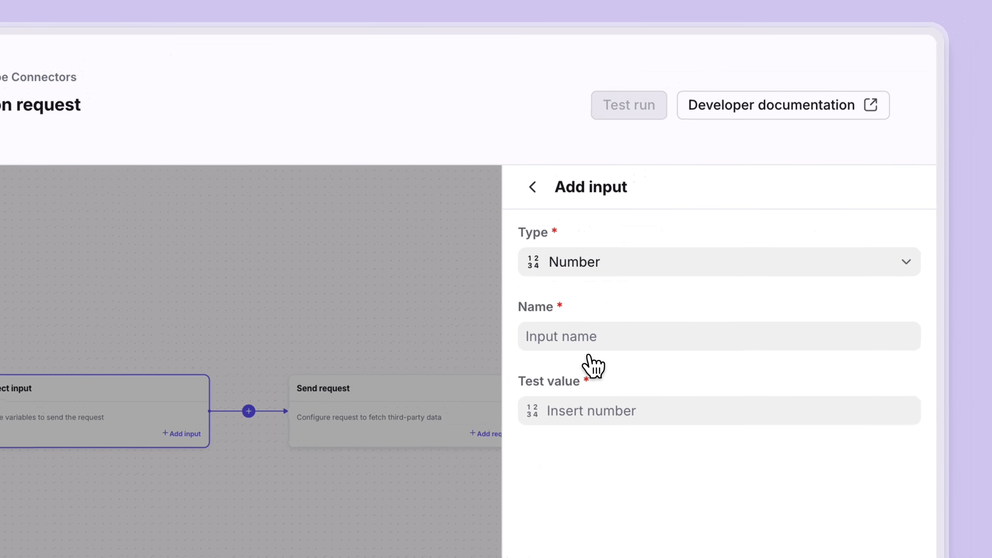
pyautogui.click(590, 338)
pyautogui.write('amount')
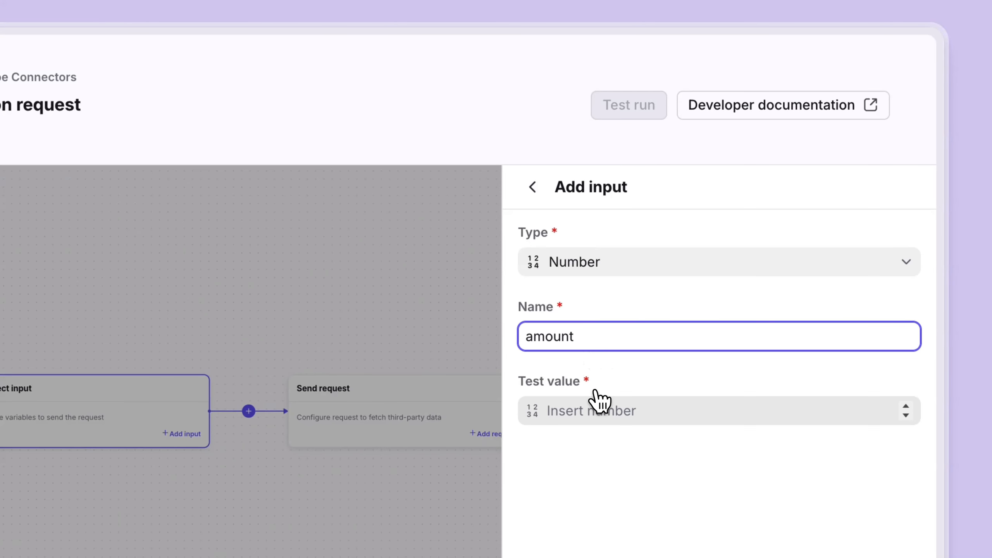
pyautogui.click(590, 414)
pyautogui.write('10')
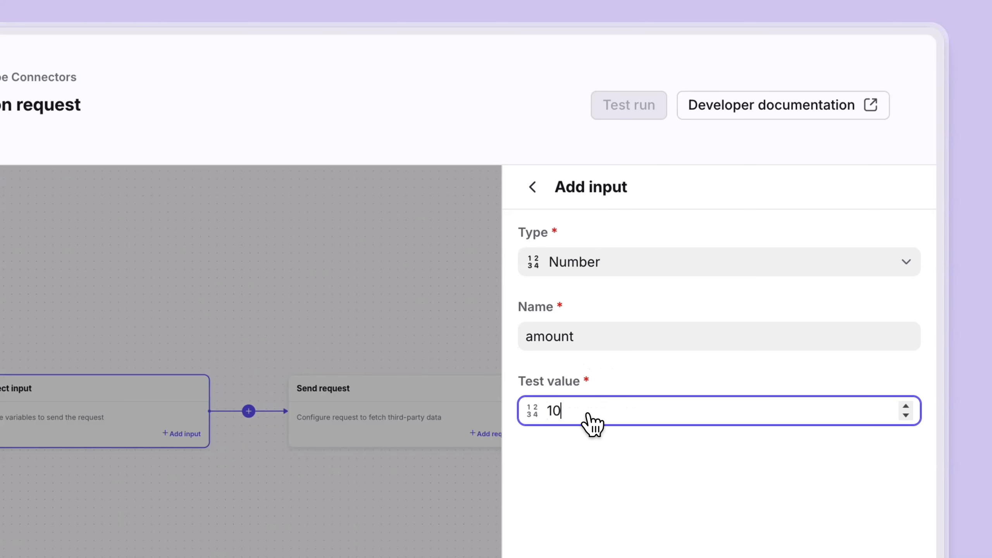
pyautogui.write('00')
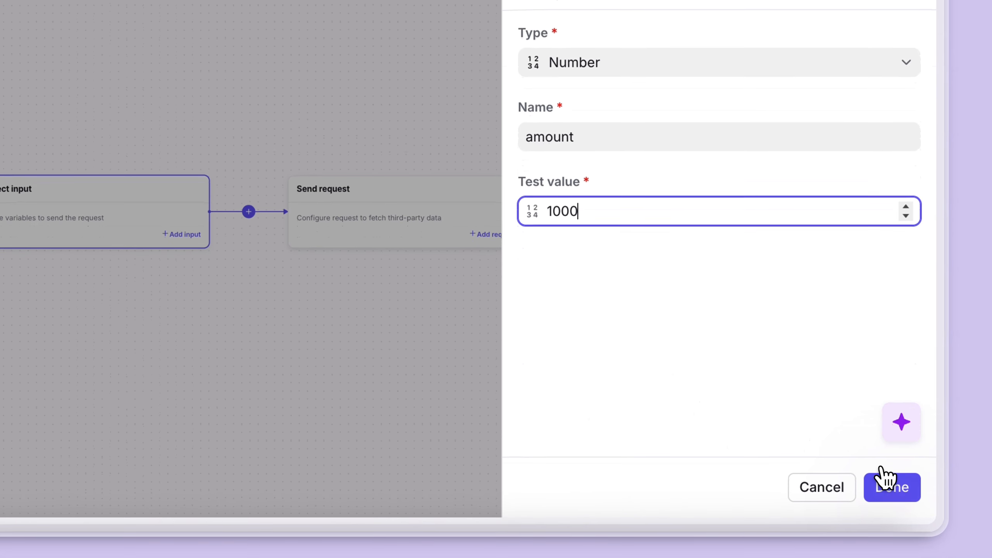
pyautogui.click(882, 485)
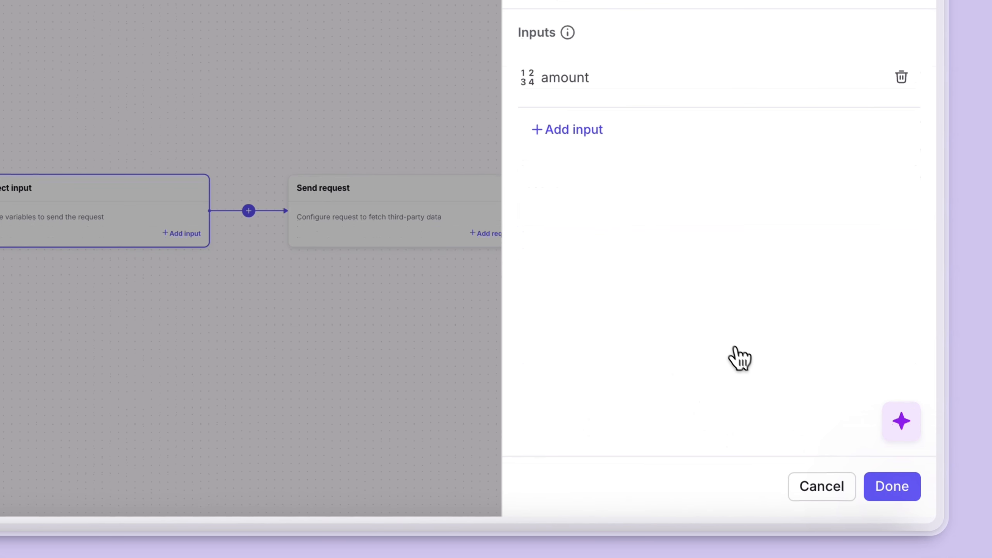
# Add a String input named "charge" with the copied charge ID as test value, and finish the Collect input step.
pyautogui.click(571, 129)
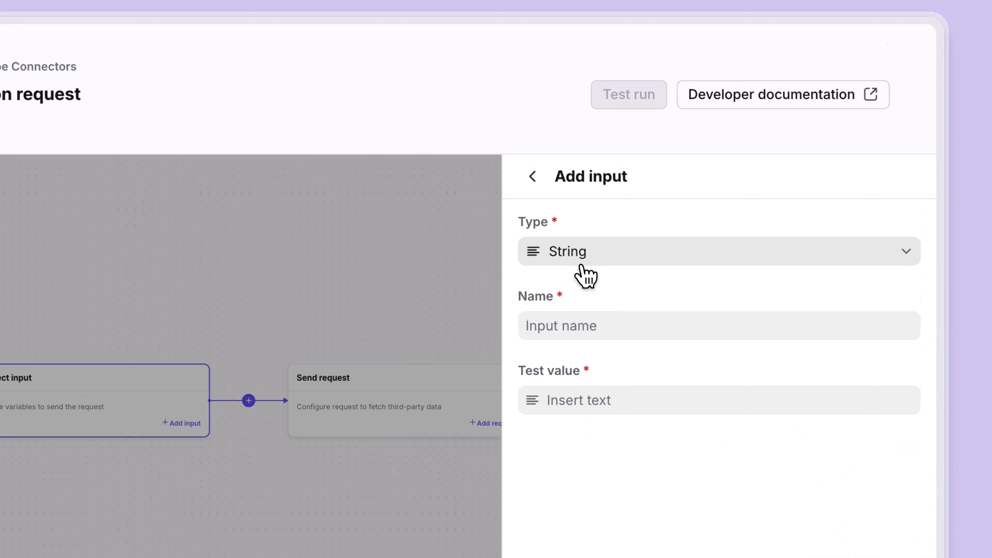
pyautogui.click(570, 332)
pyautogui.write('charge')
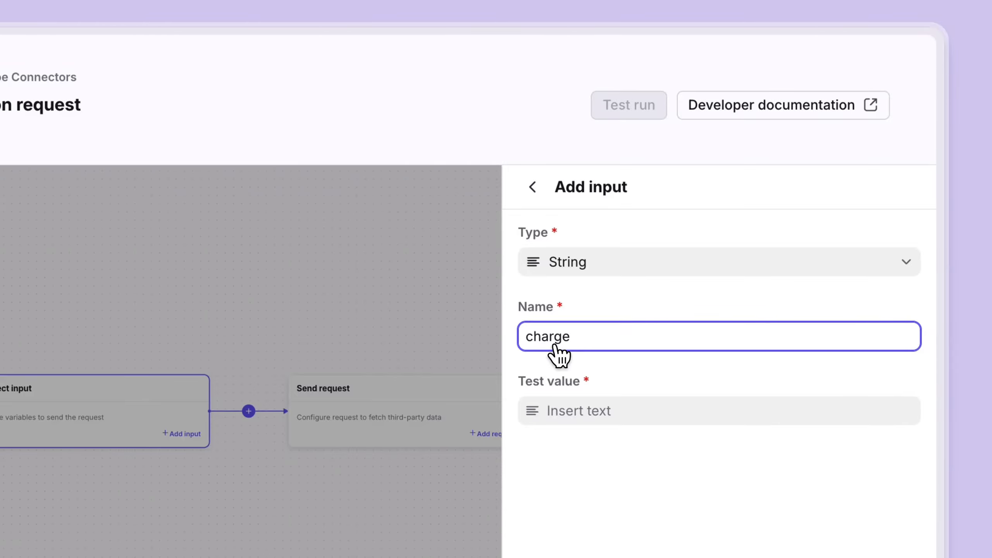
pyautogui.click(579, 405)
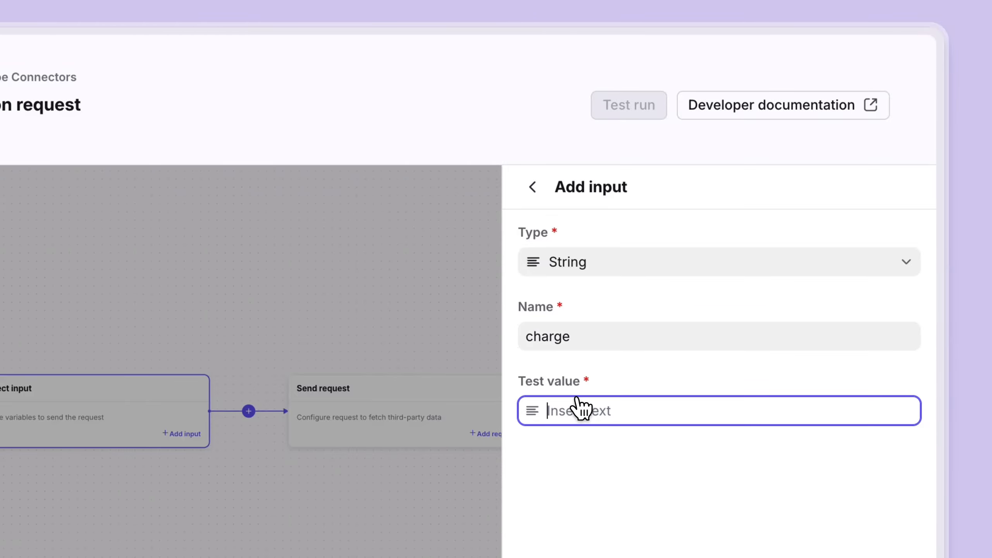
pyautogui.hotkey('ctrl', 'v')
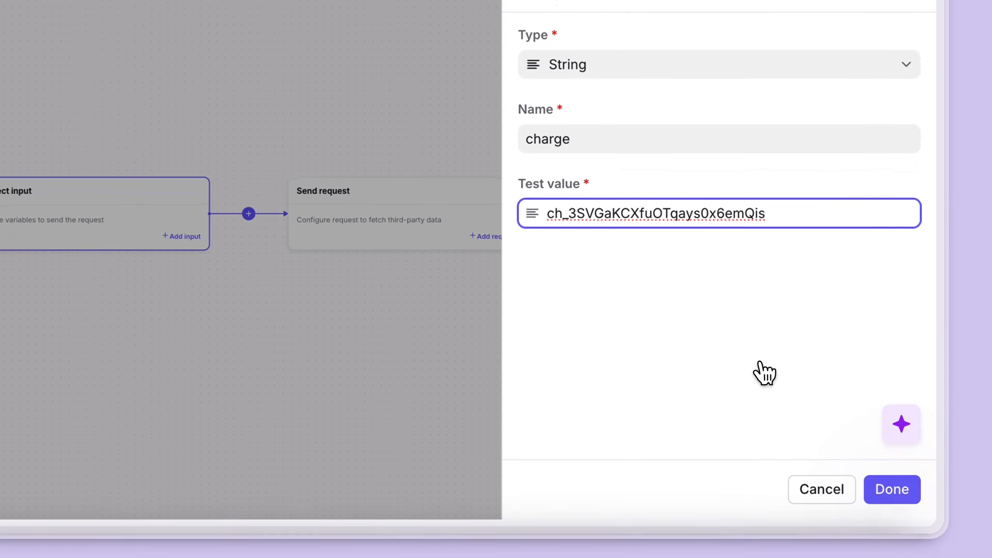
pyautogui.click(890, 488)
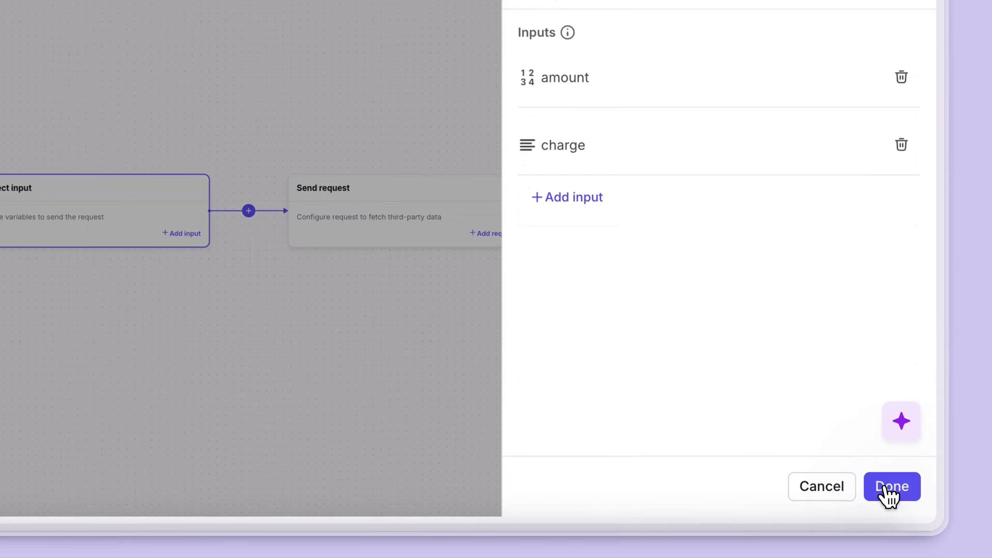
pyautogui.click(894, 494)
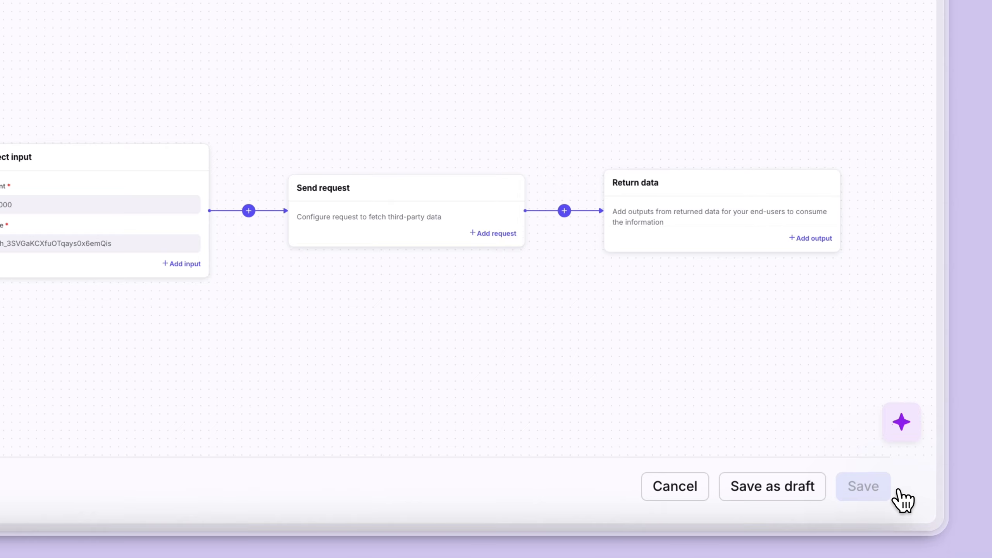
pyautogui.click(419, 231)
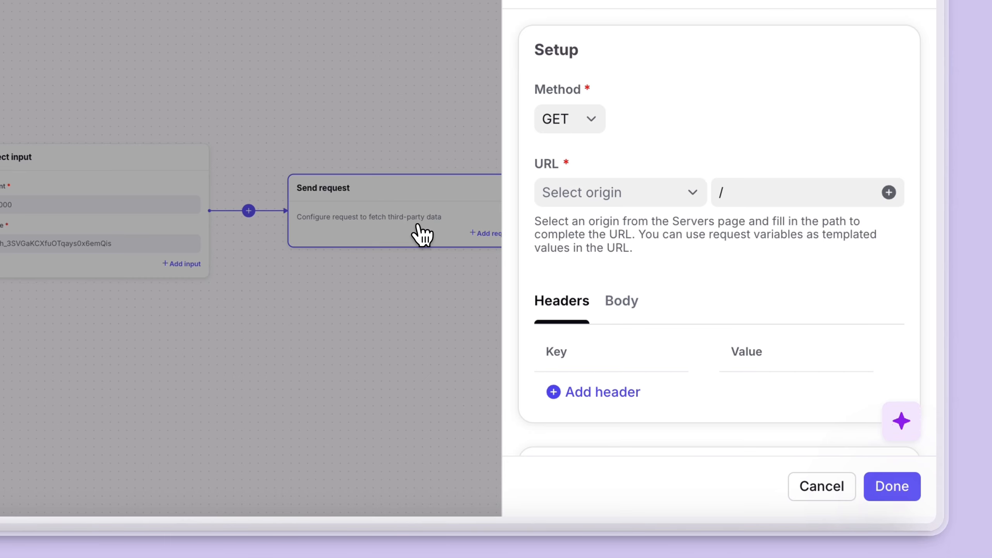
pyautogui.click(570, 129)
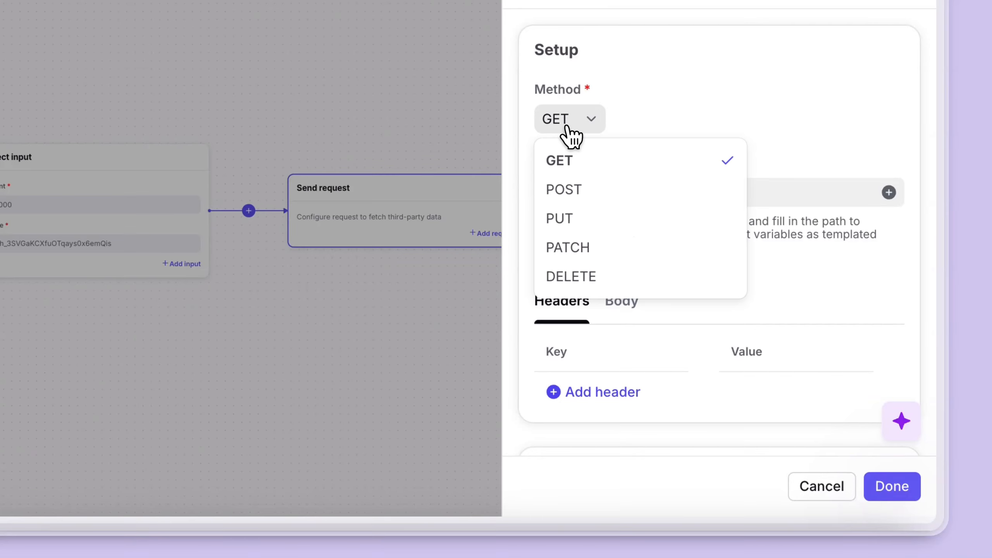
pyautogui.click(572, 190)
pyautogui.click(578, 199)
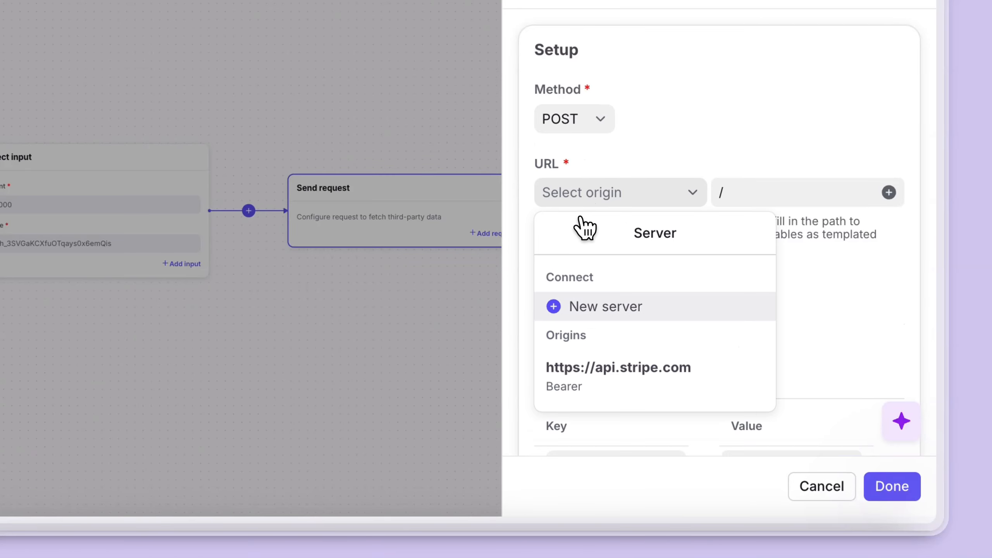
pyautogui.click(581, 369)
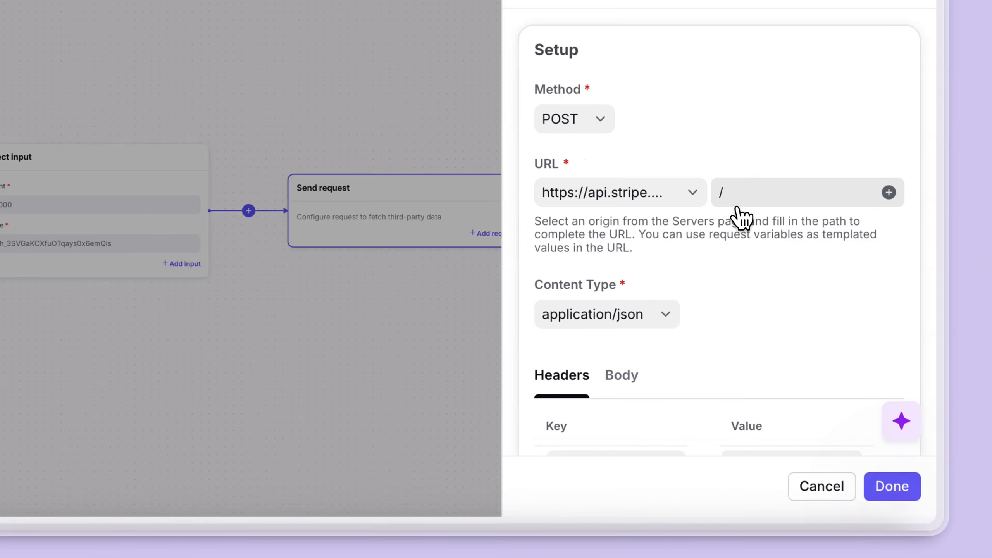
# Set the request path to /v1/refunds?amount=&charge=, inserting the amount and charge variables as the respective parameter values.
pyautogui.click(758, 189)
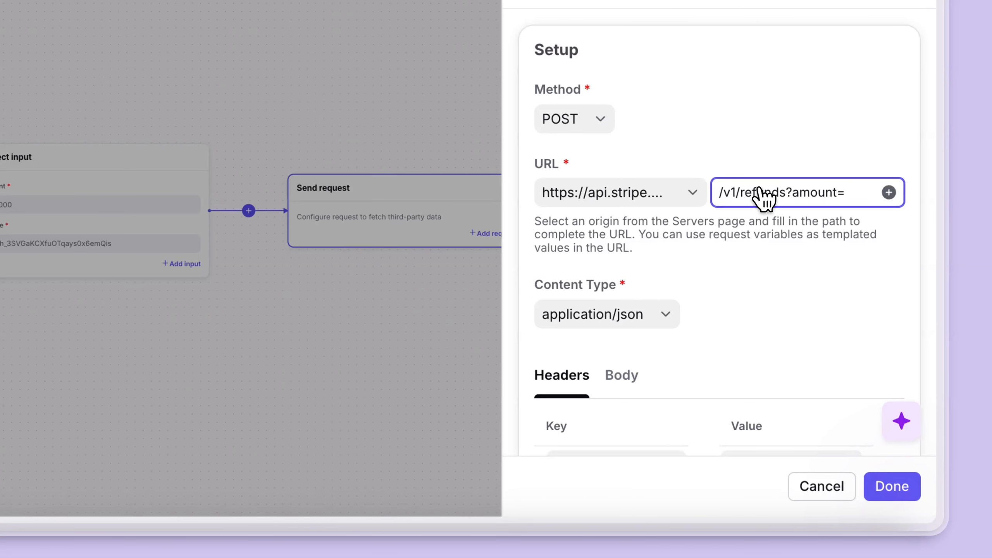
pyautogui.click(891, 192)
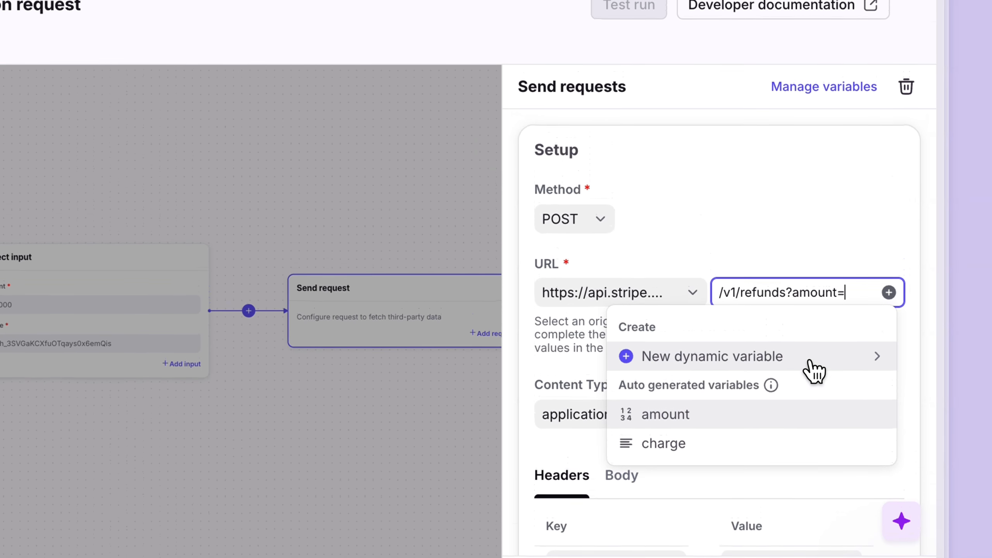
pyautogui.click(761, 312)
pyautogui.write('&')
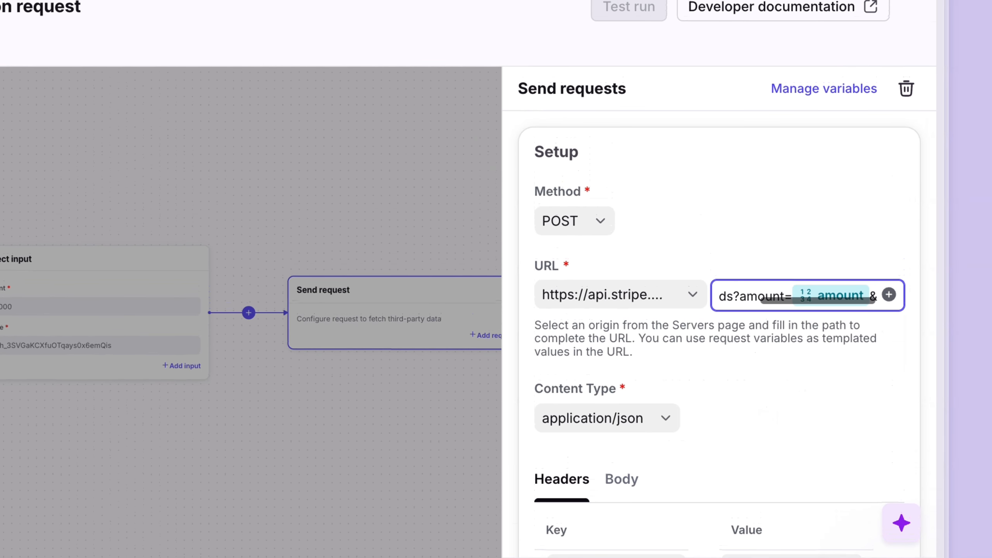
pyautogui.write('charge')
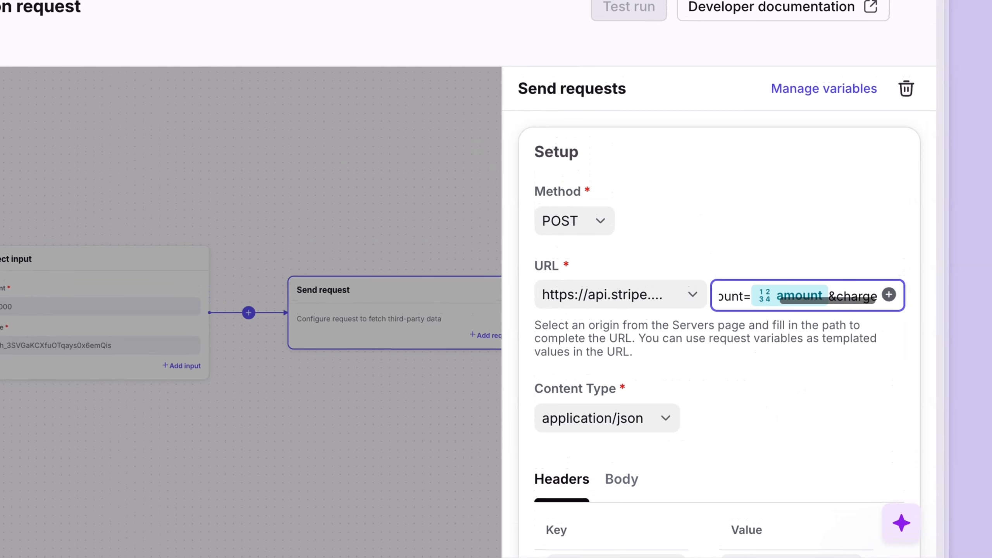
pyautogui.write('=')
pyautogui.click(889, 294)
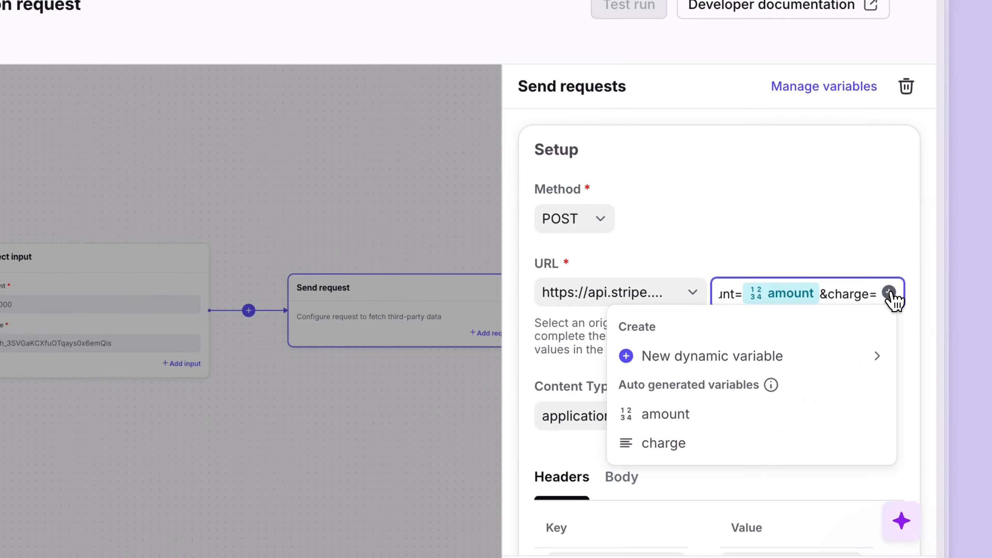
pyautogui.click(751, 344)
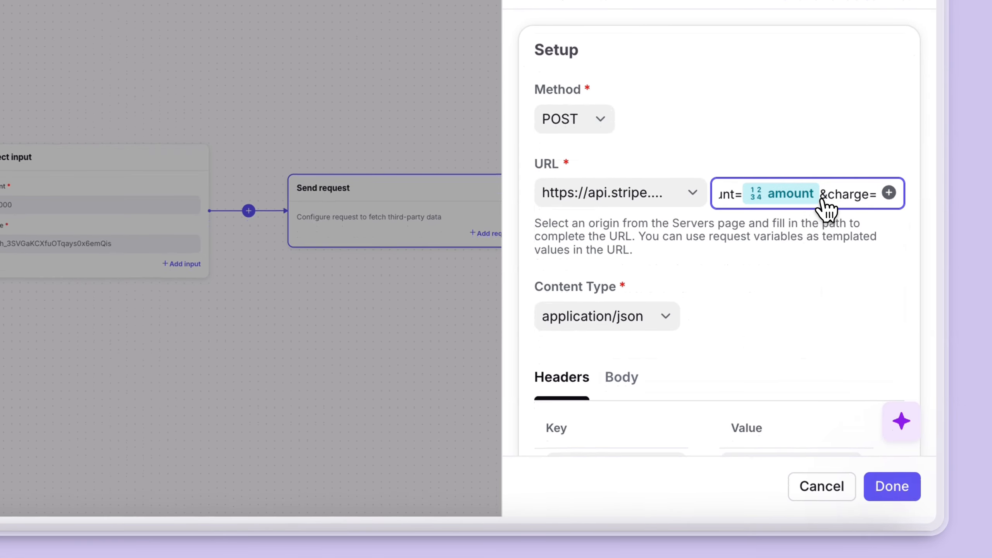
pyautogui.hscroll(2, 840, 196)
pyautogui.hscroll(-2, 844, 205)
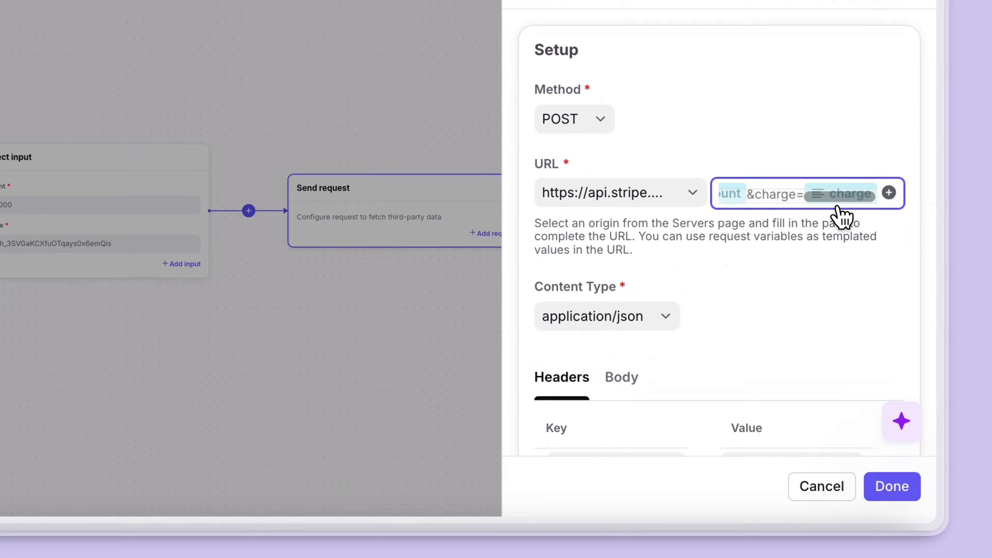
pyautogui.hscroll(-5, 836, 209)
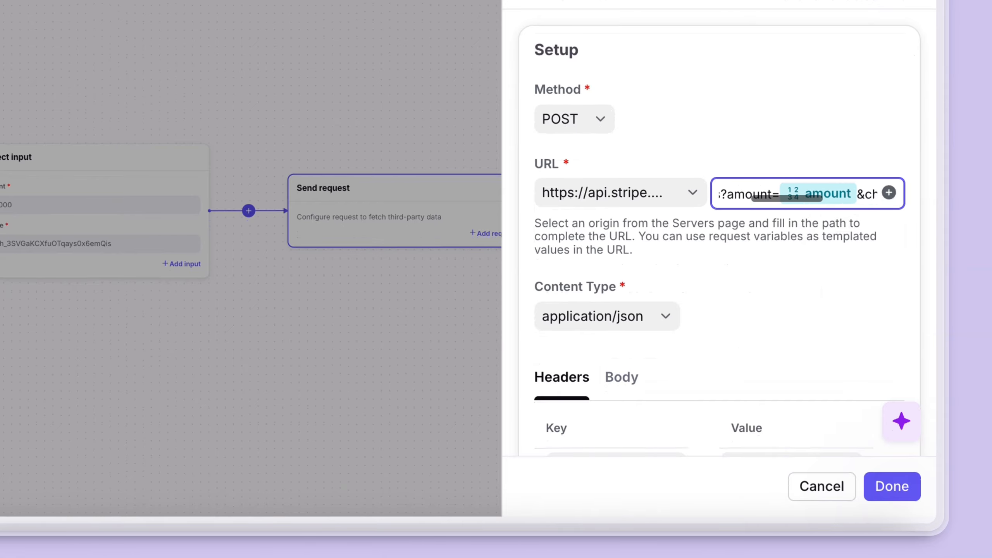
pyautogui.hscroll(-1, 836, 207)
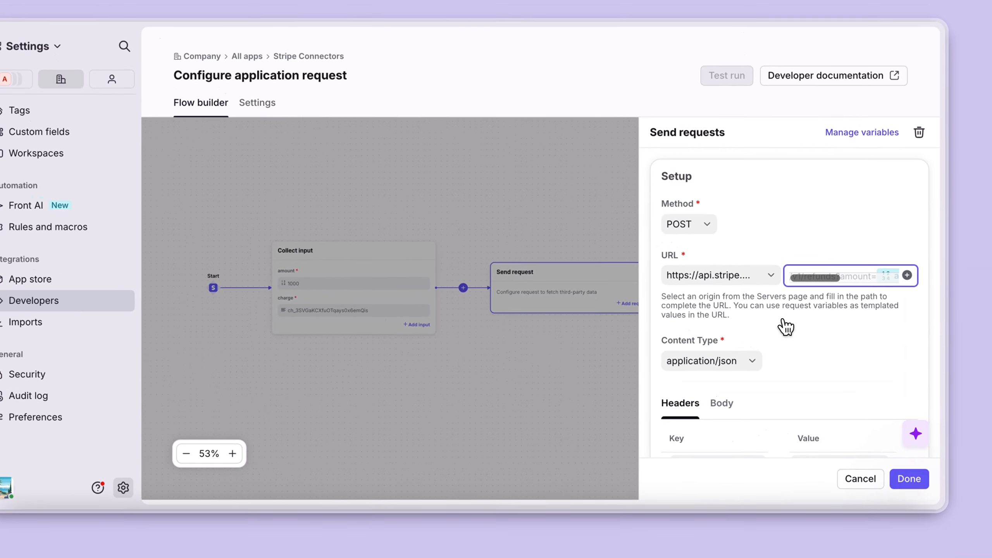
# Run a test of the refund request.
pyautogui.scroll(-3, 640, 360)
pyautogui.scroll(-5, 750, 399)
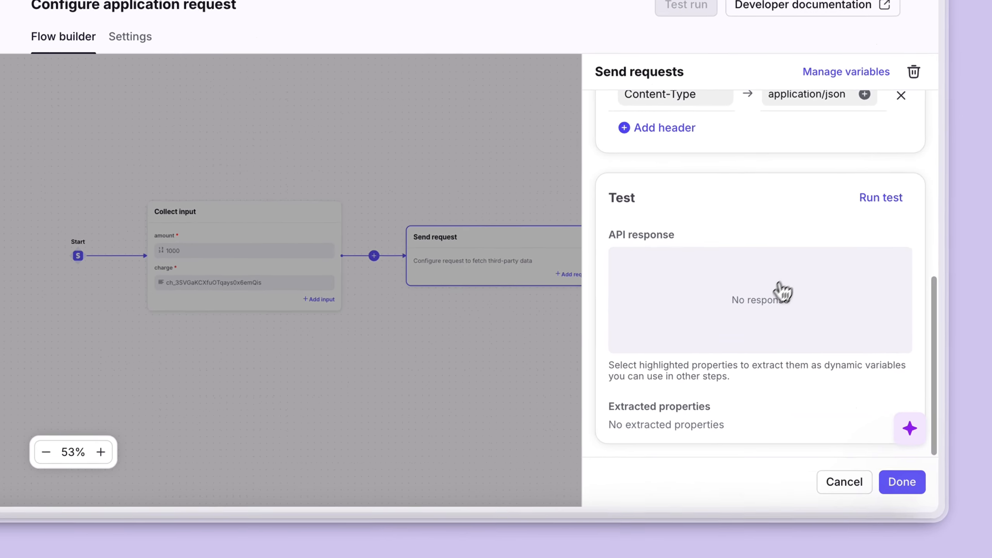
pyautogui.click(874, 198)
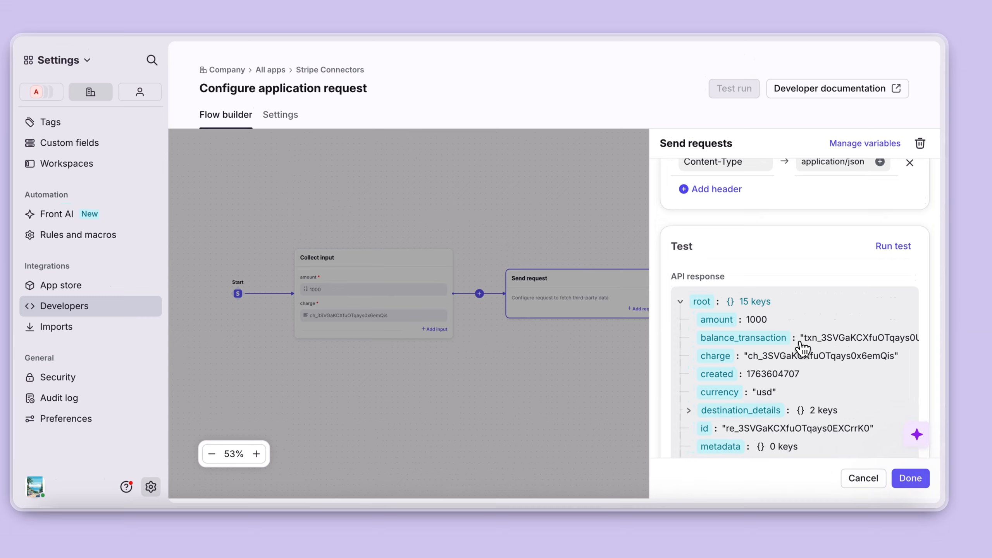
# Extract the status property from the API response as a String dynamic variable named "status", and finish the Send request step.
pyautogui.scroll(-3, 803, 347)
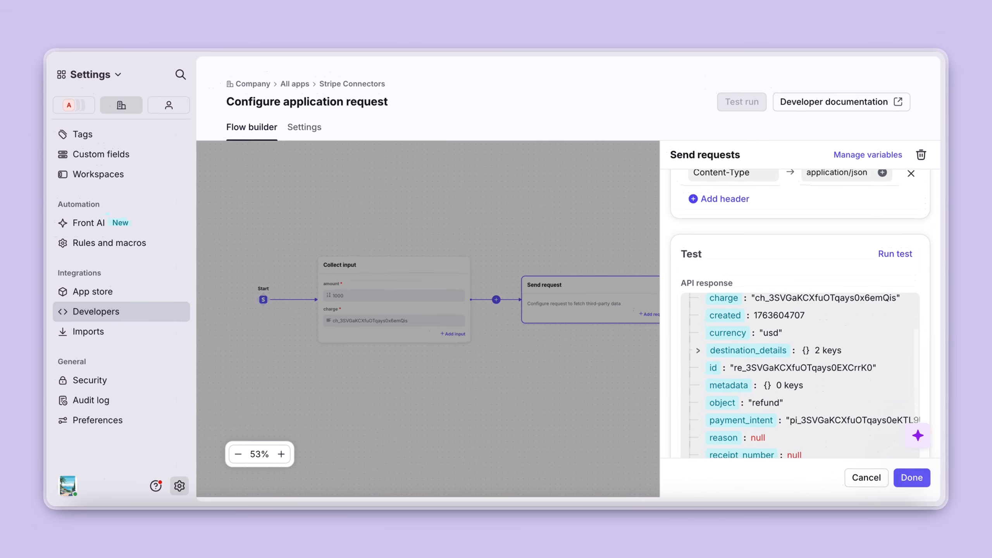
pyautogui.scroll(-6, 838, 386)
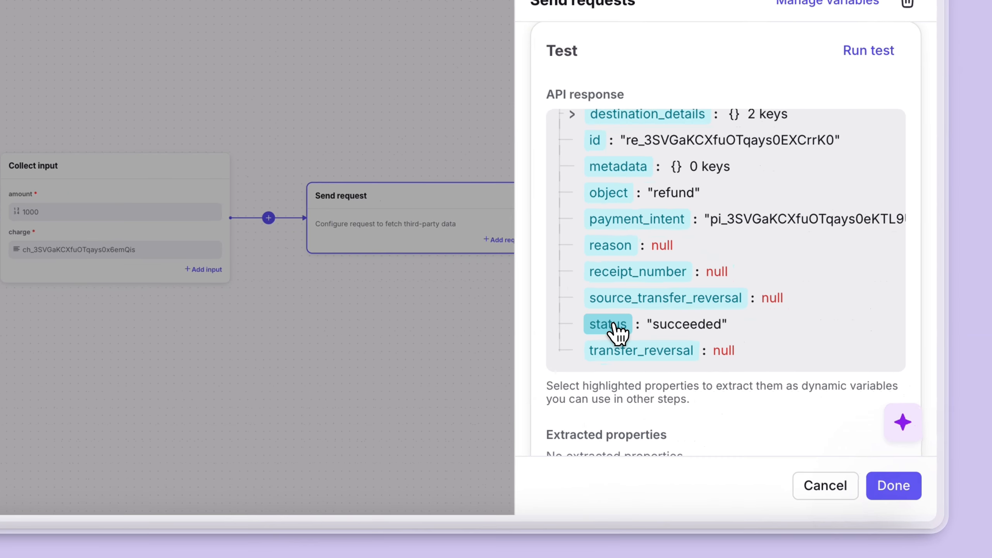
pyautogui.click(723, 371)
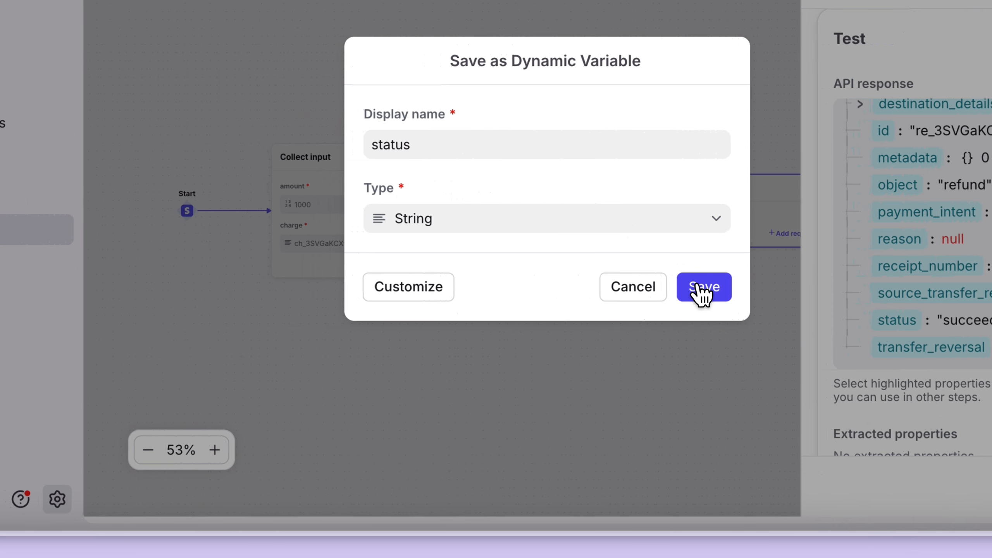
pyautogui.click(702, 292)
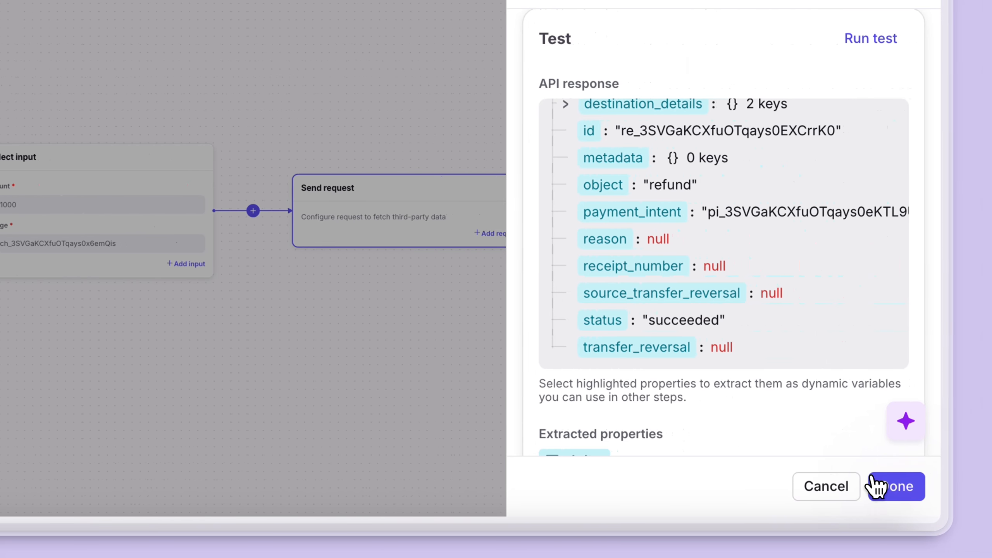
pyautogui.click(875, 487)
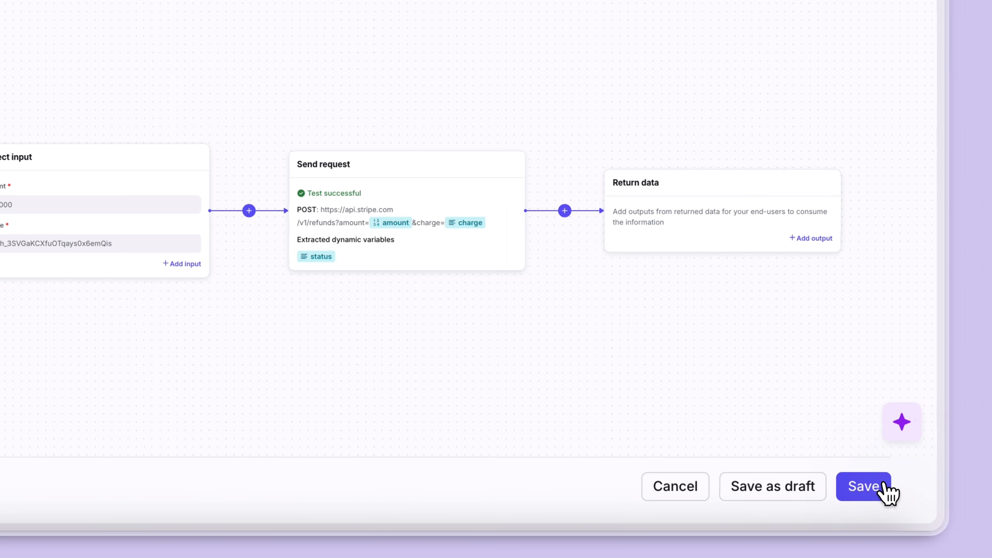
# In the Return data step, add a String output named "Refund status" mapped to the status variable.
pyautogui.click(676, 224)
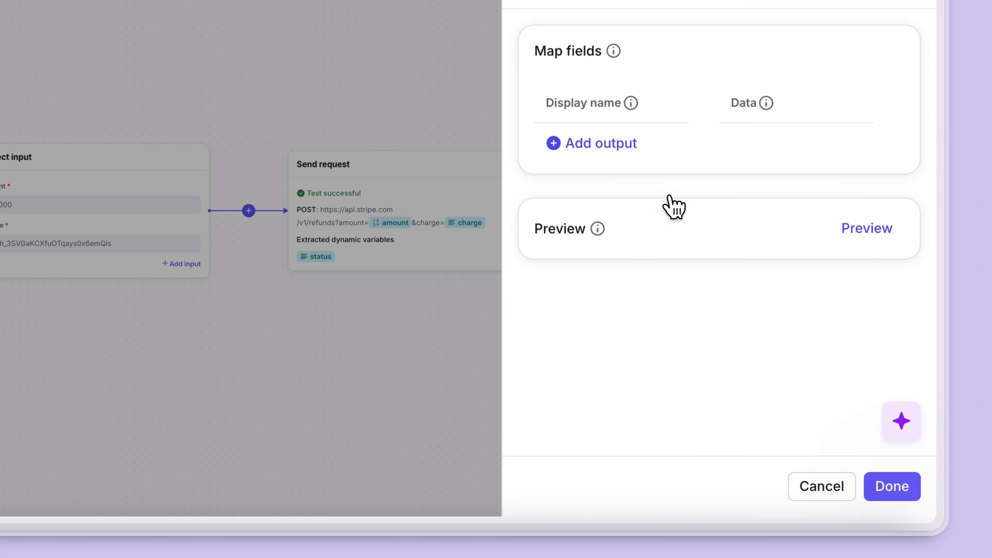
pyautogui.click(629, 152)
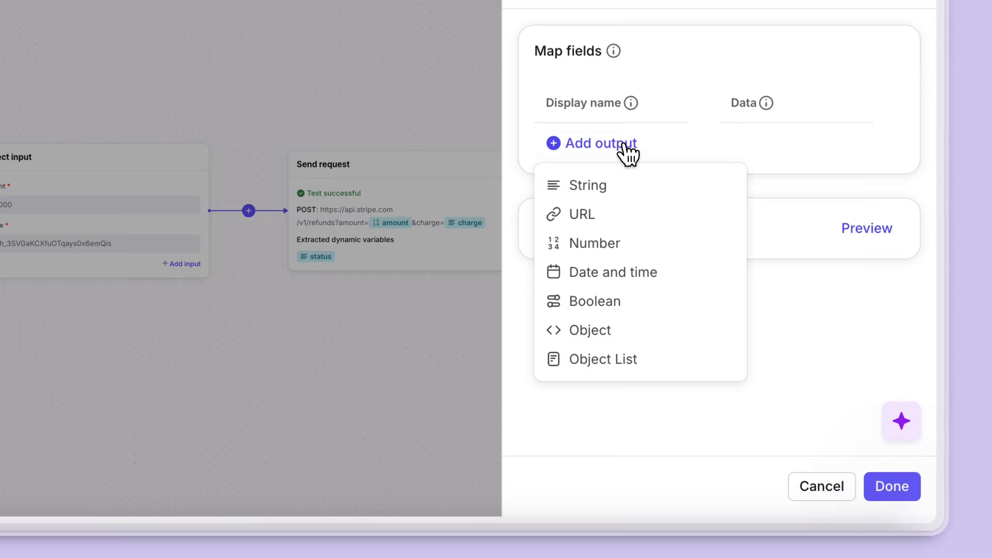
pyautogui.click(602, 183)
pyautogui.click(602, 141)
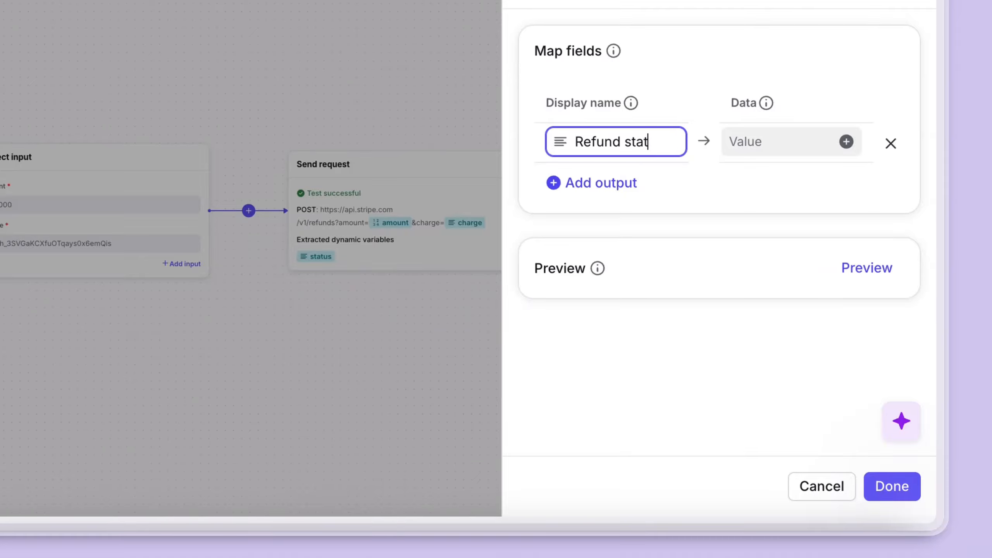
pyautogui.click(845, 142)
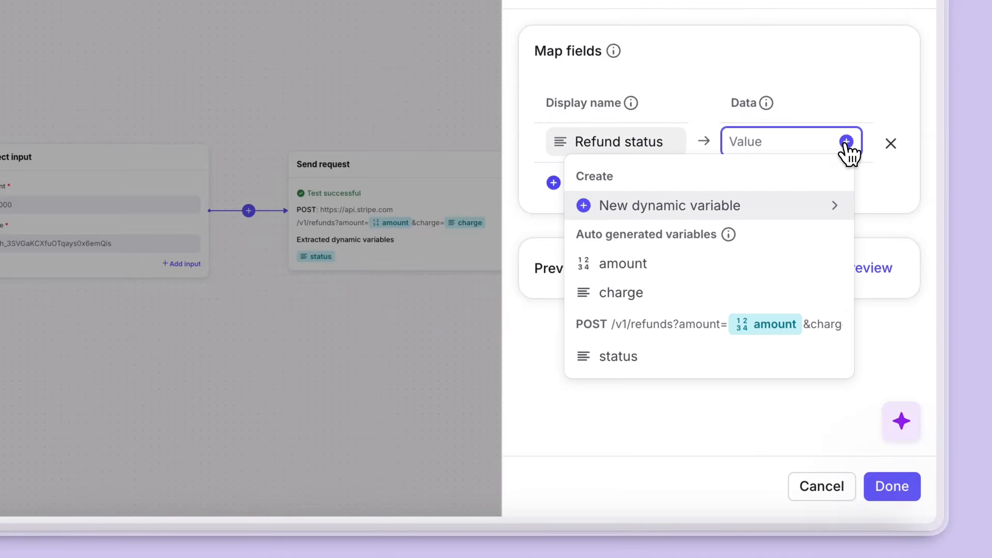
pyautogui.click(668, 355)
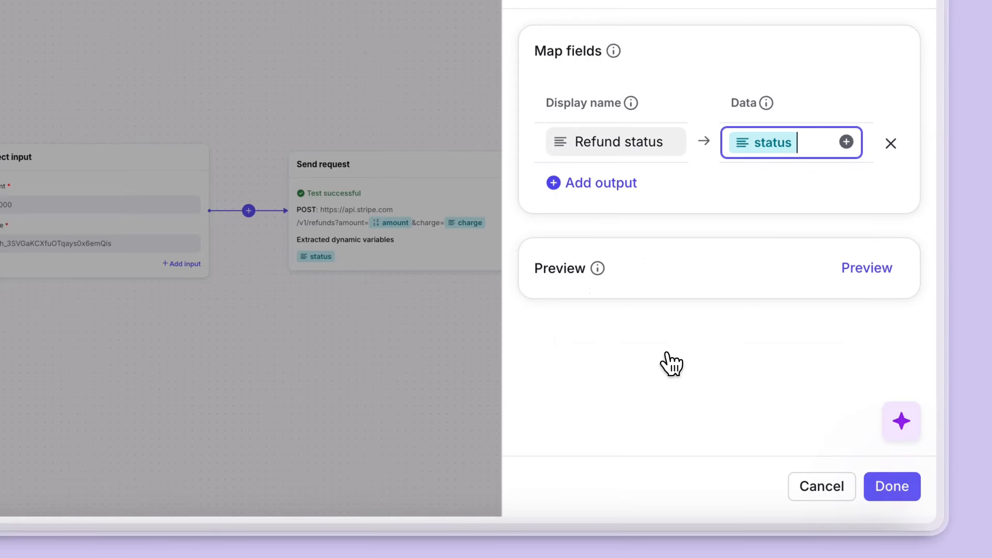
# Preview the mapped output, finish the Return data step and save the refund request.
pyautogui.click(860, 270)
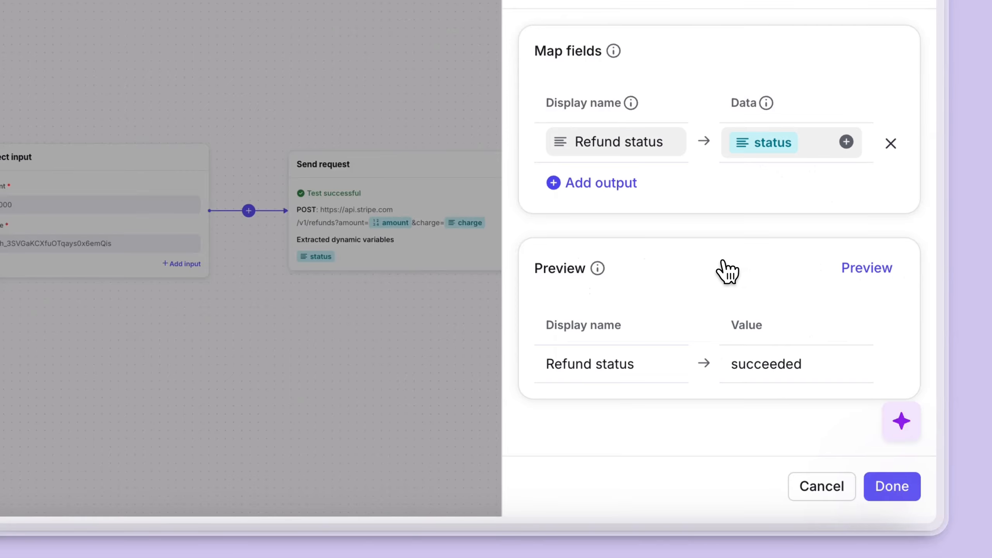
pyautogui.click(892, 488)
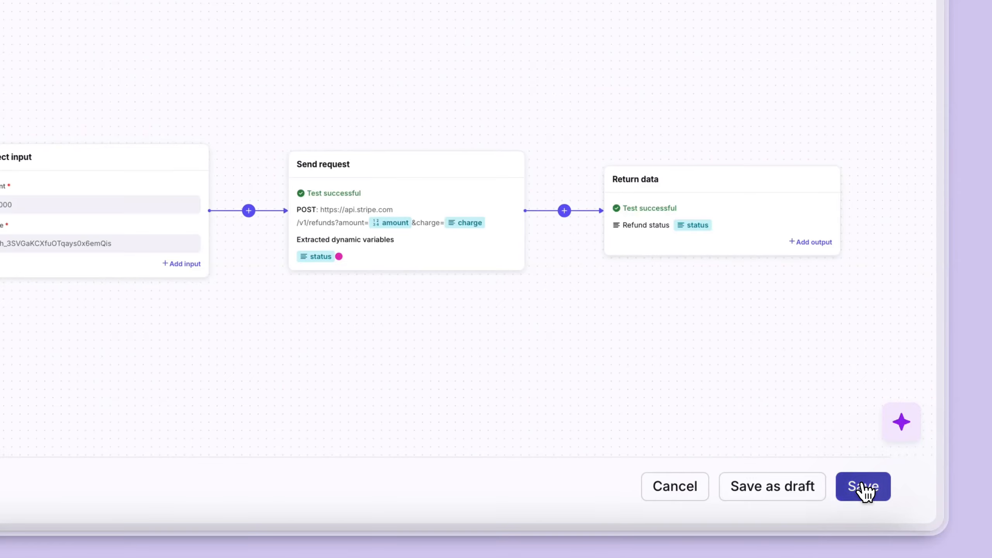
pyautogui.click(863, 489)
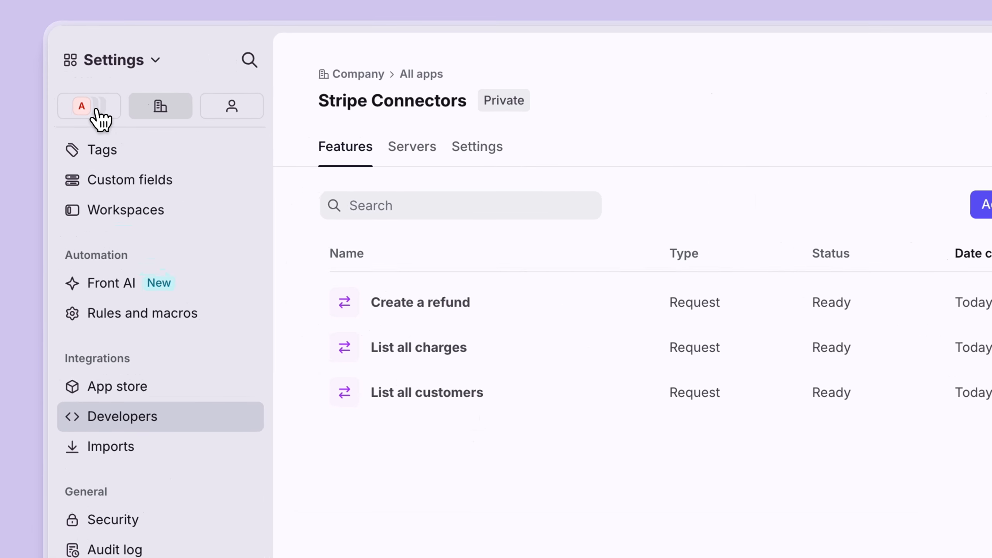
# Switch to the Balcony Bliss workspace settings and open its list of macros.
pyautogui.click(93, 116)
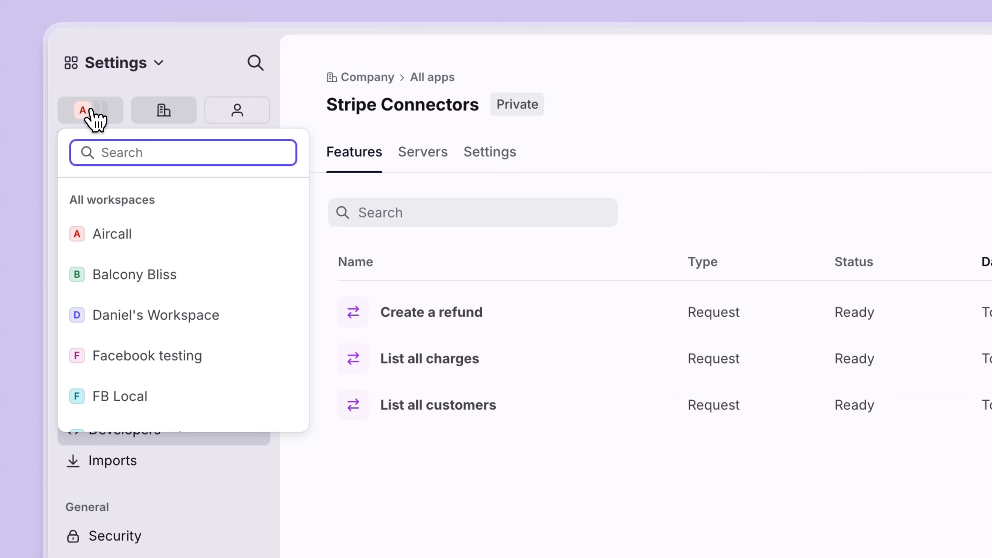
pyautogui.click(156, 276)
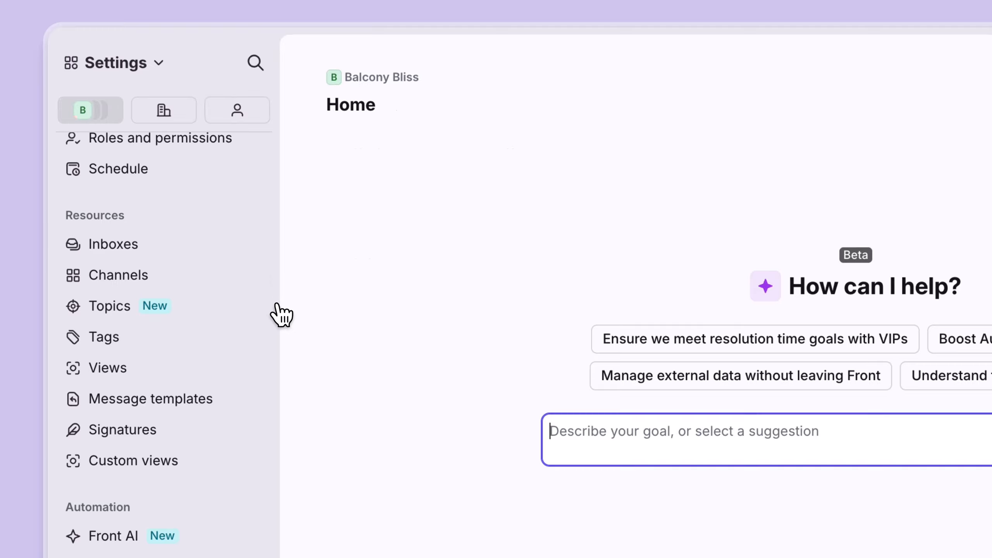
pyautogui.click(194, 392)
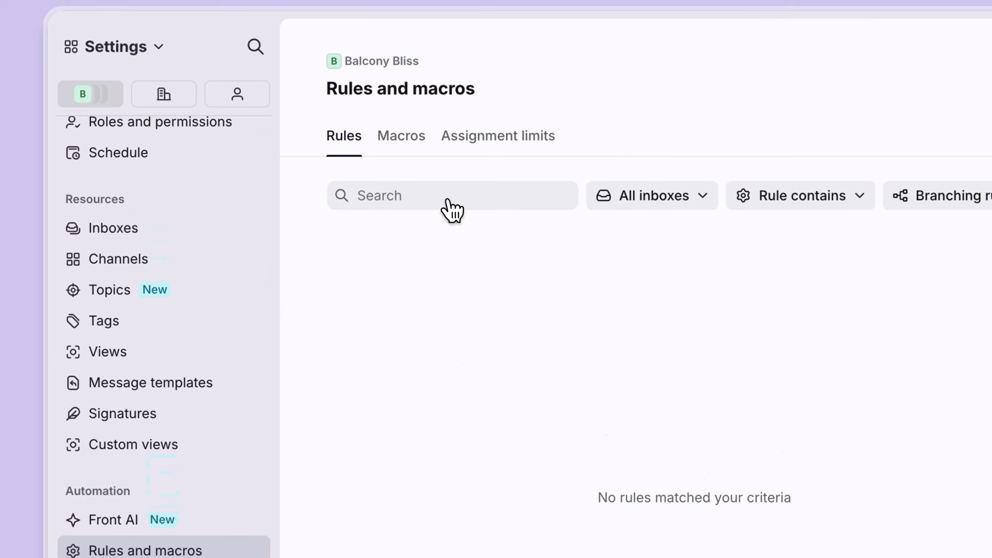
pyautogui.click(411, 164)
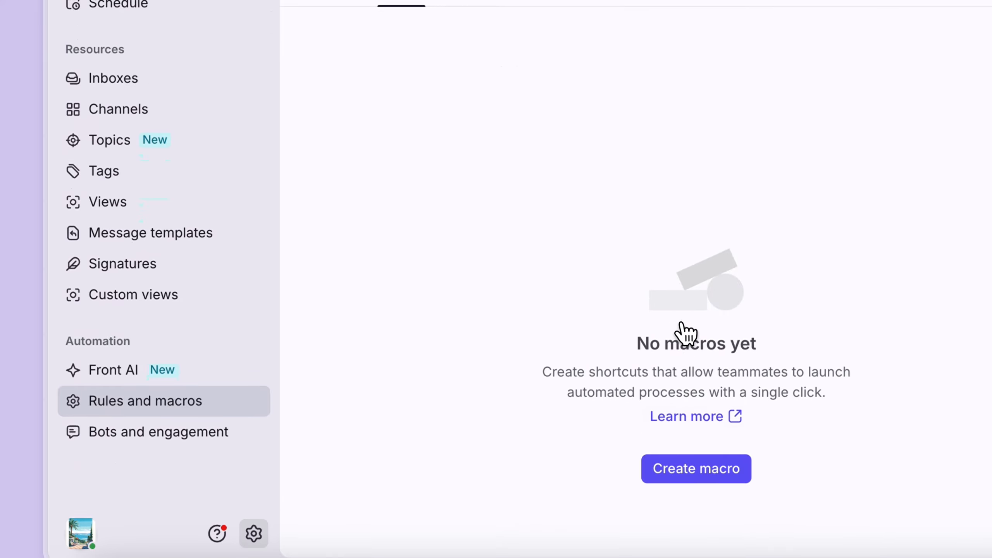
# Create a new macro from scratch and open it in the flow builder.
pyautogui.click(686, 471)
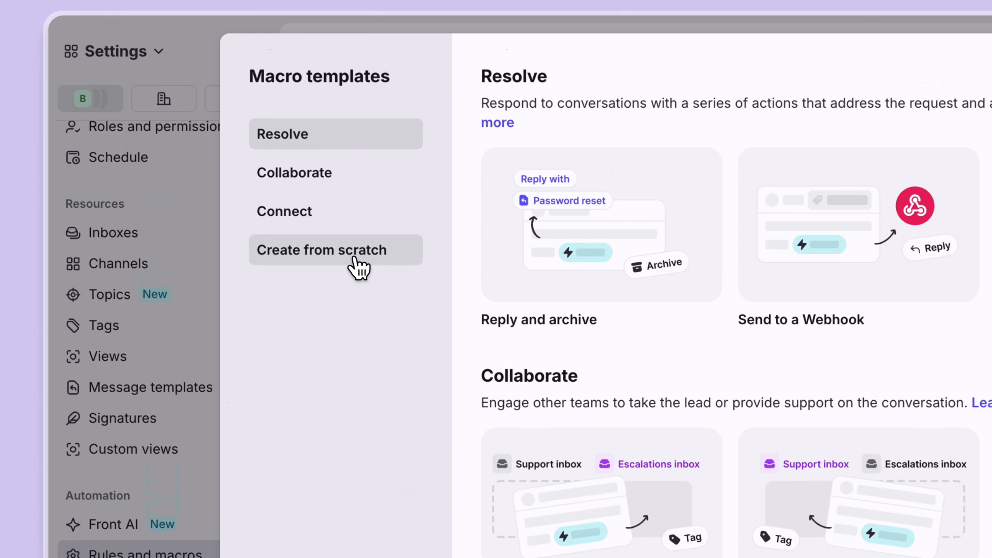
pyautogui.click(353, 66)
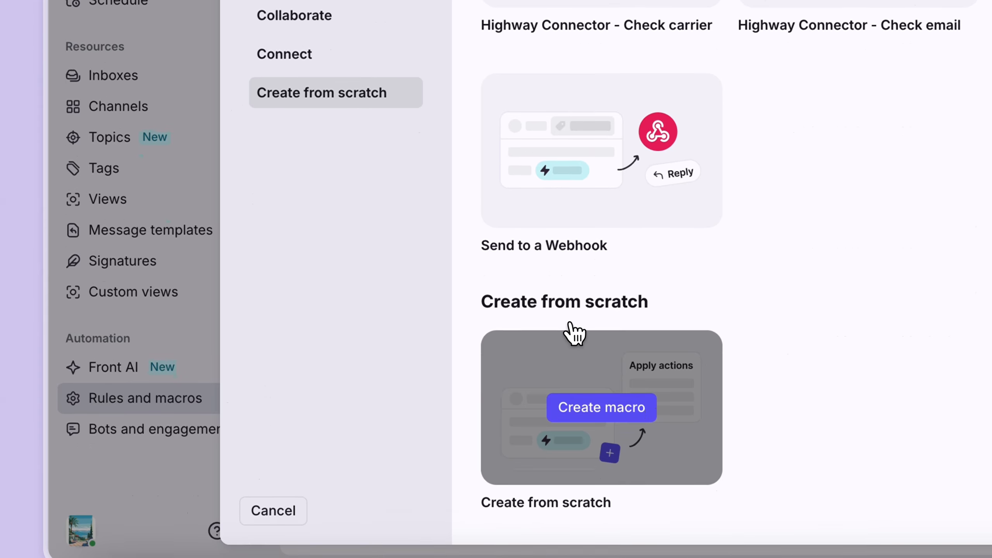
pyautogui.click(578, 385)
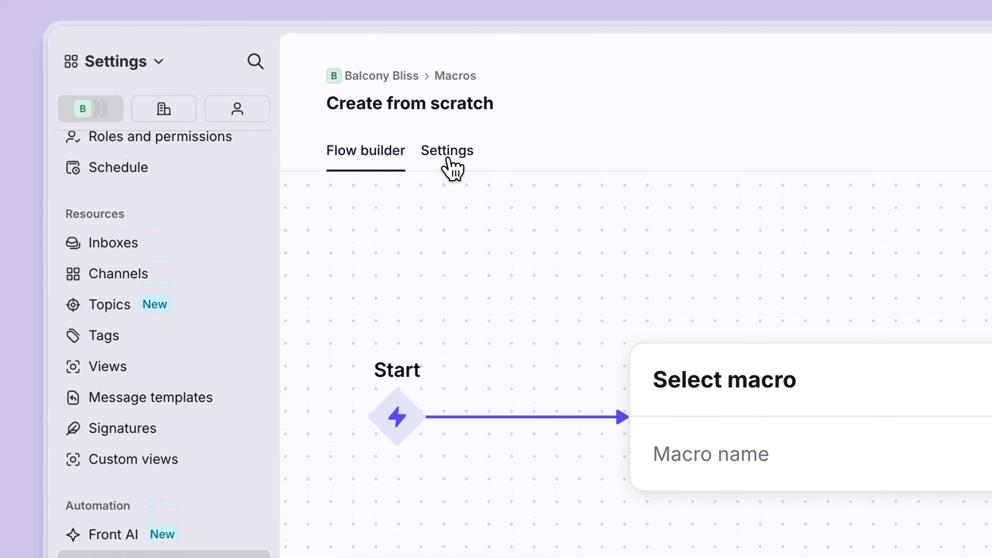
# Name the macro "Create Stripe refund", describe it as "Process refunds for customers" and create it.
pyautogui.click(448, 156)
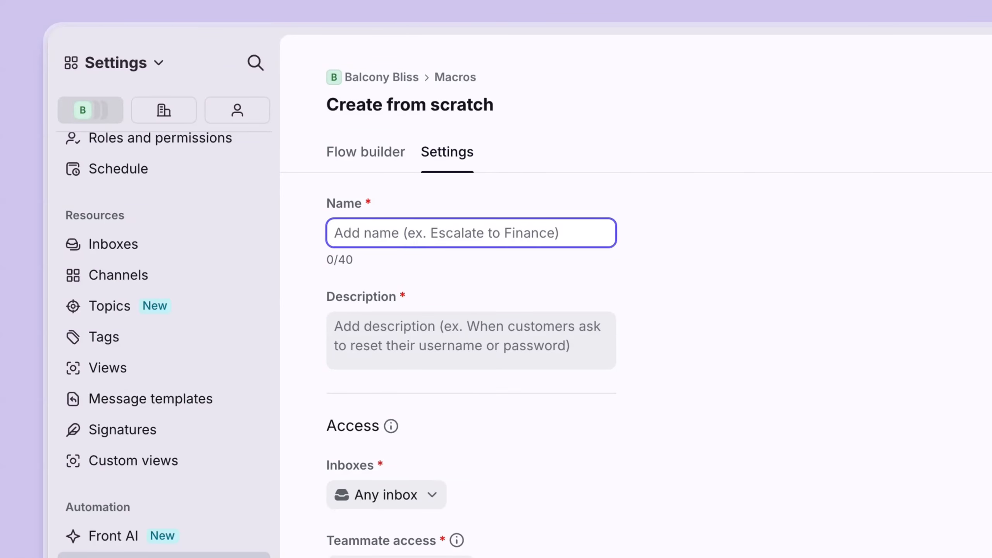
pyautogui.write('Create Stripe refund')
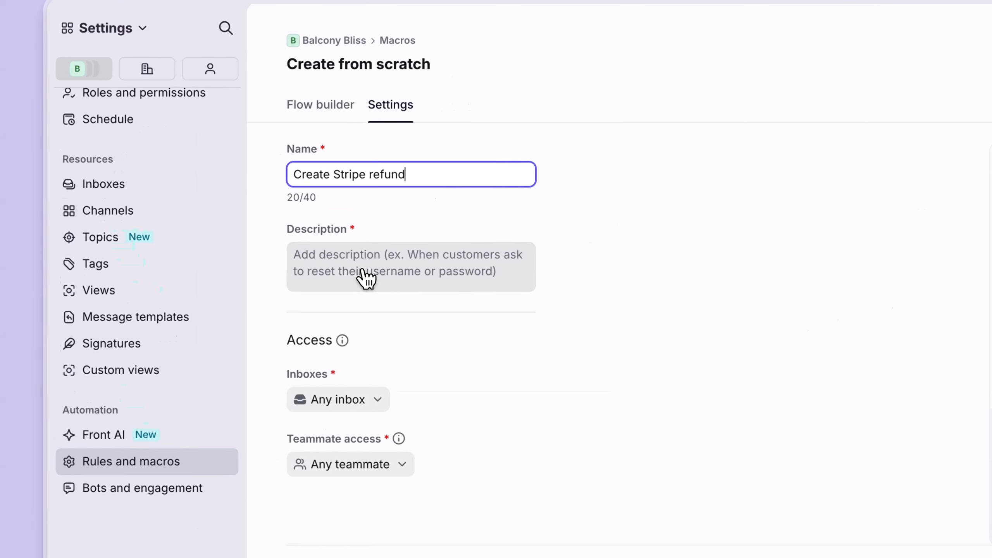
pyautogui.click(284, 260)
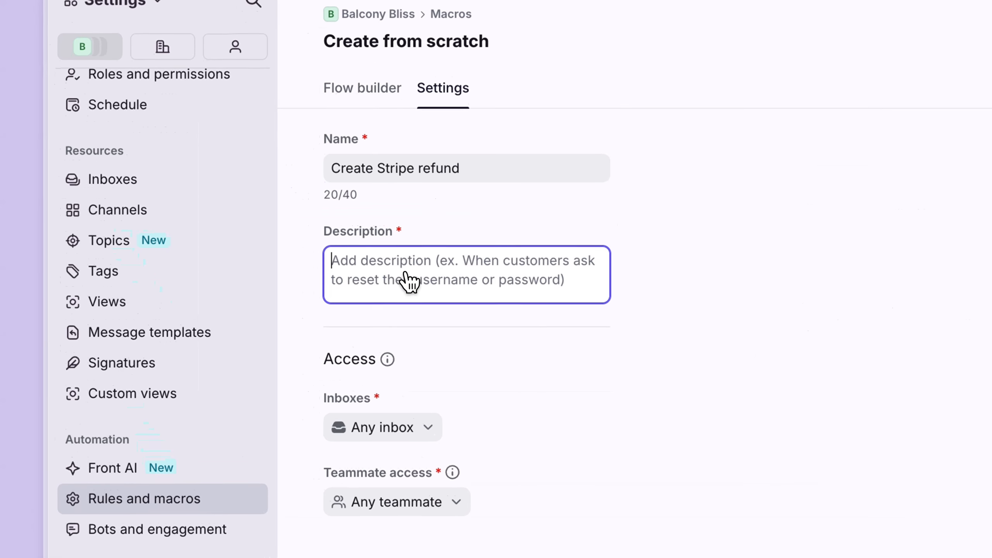
pyautogui.write('Process')
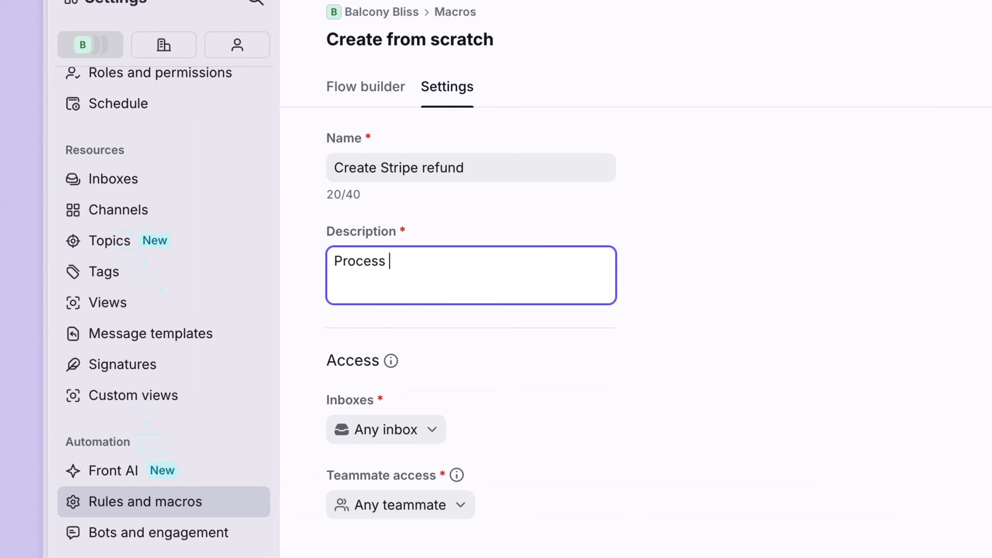
pyautogui.write(' refunds for customers')
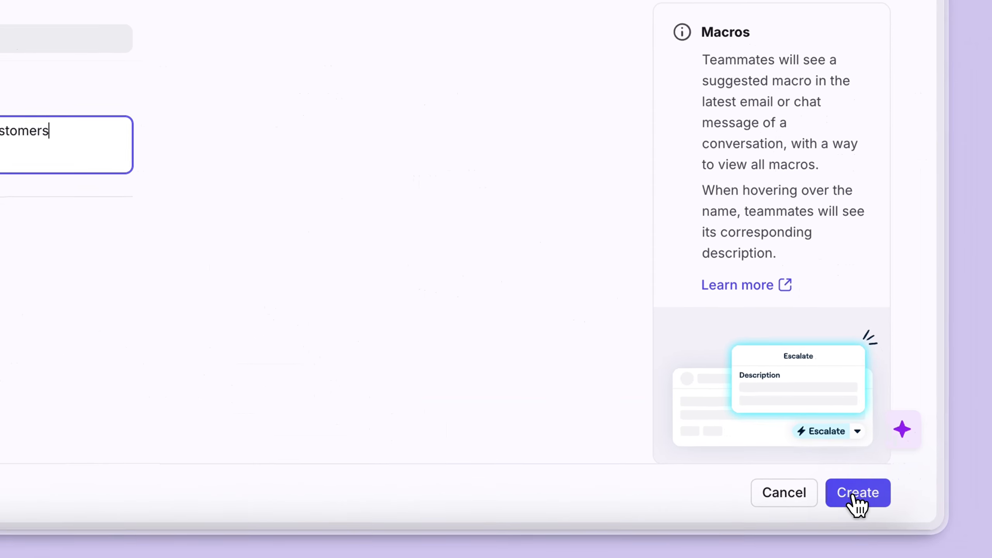
pyautogui.click(887, 488)
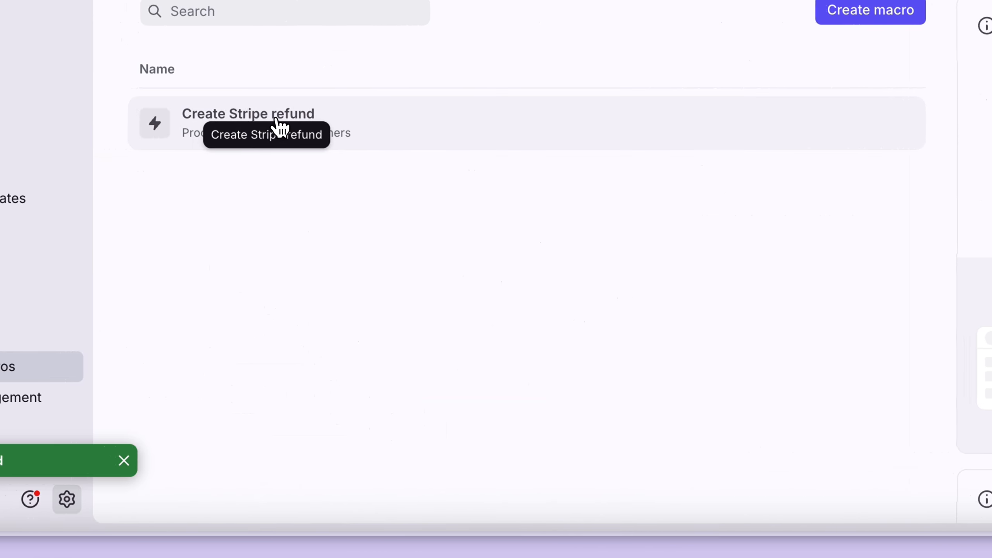
# Open the Create Stripe refund macro and insert a Collect teammate answers step between Select macro and Apply actions.
pyautogui.click(113, 126)
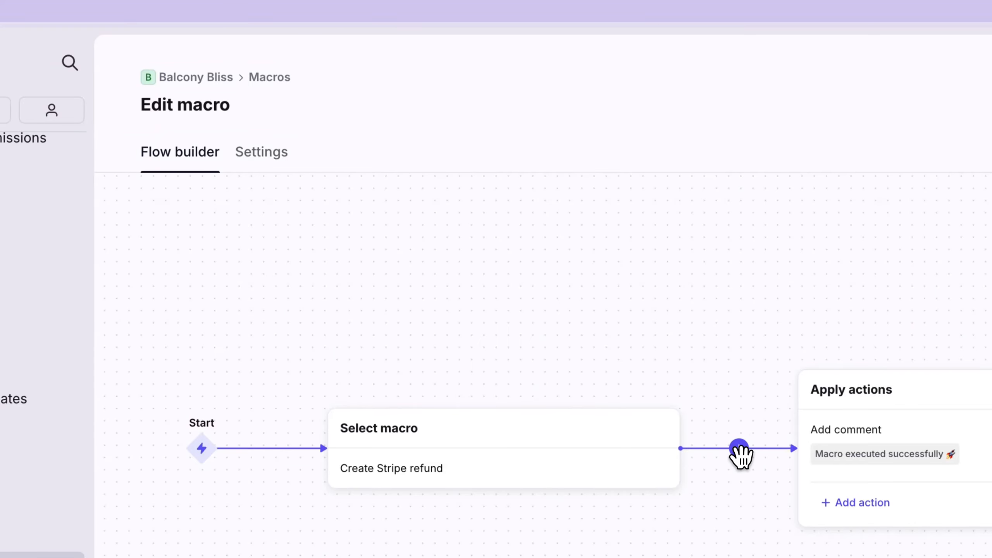
pyautogui.click(739, 448)
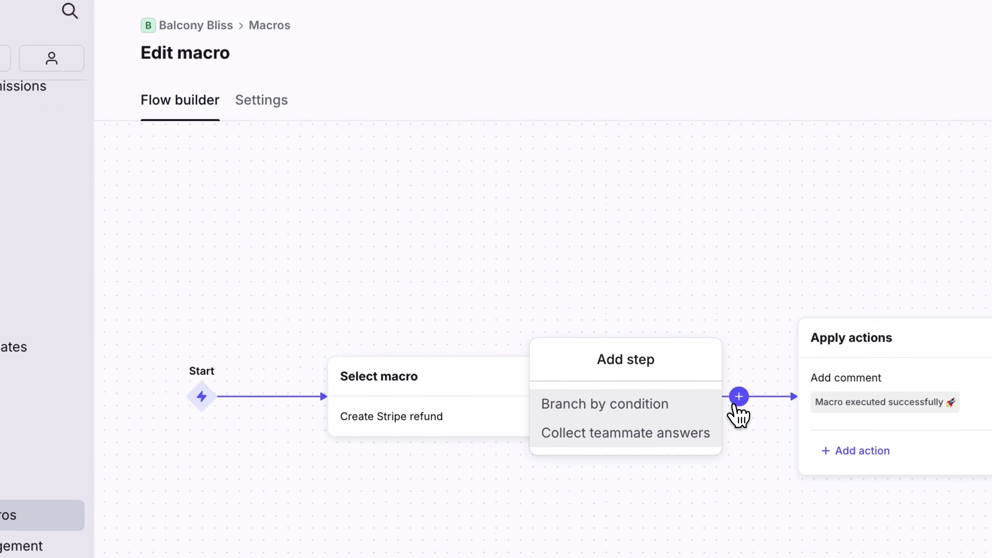
pyautogui.click(678, 489)
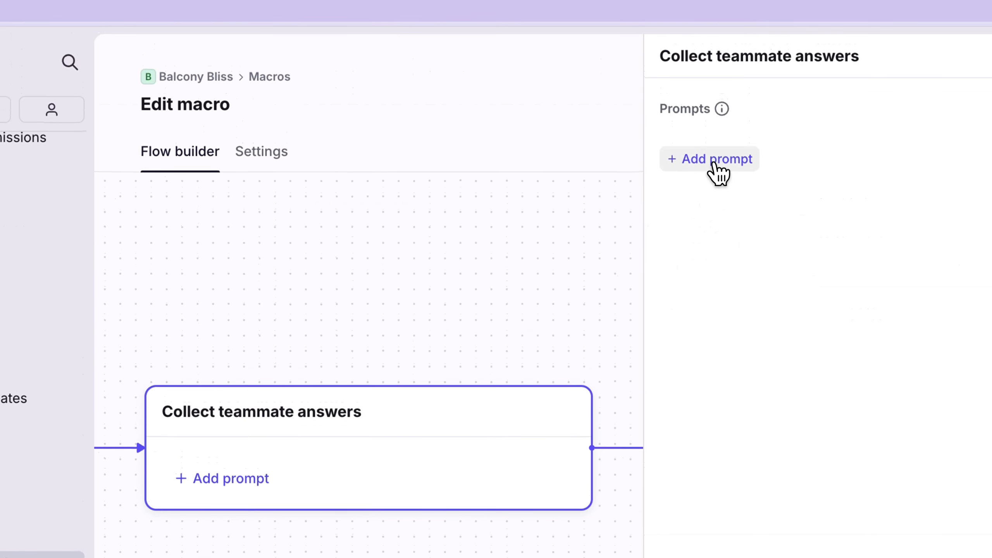
# Add a Dropdown prompt named "Select customer to refund" to the Collect teammate answers step.
pyautogui.click(711, 160)
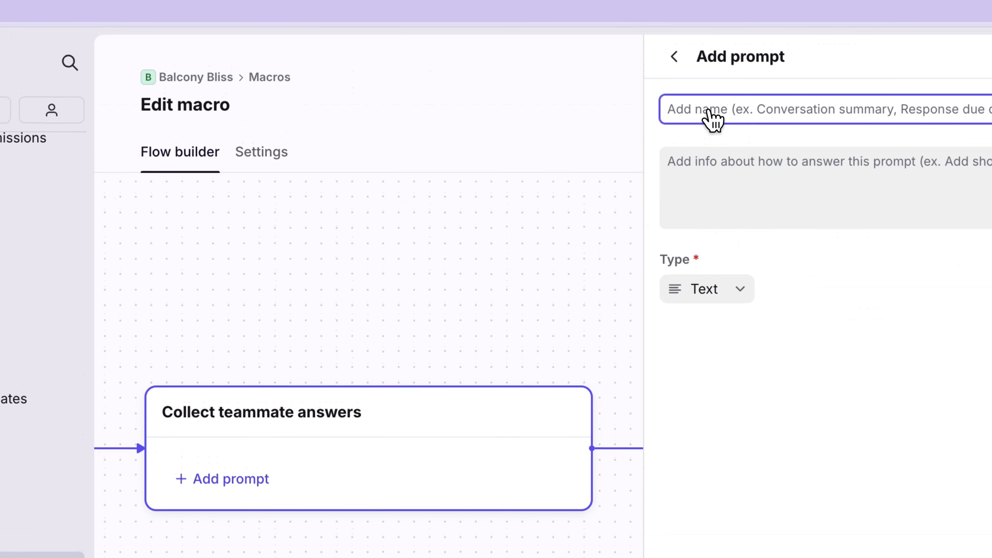
pyautogui.write('Se')
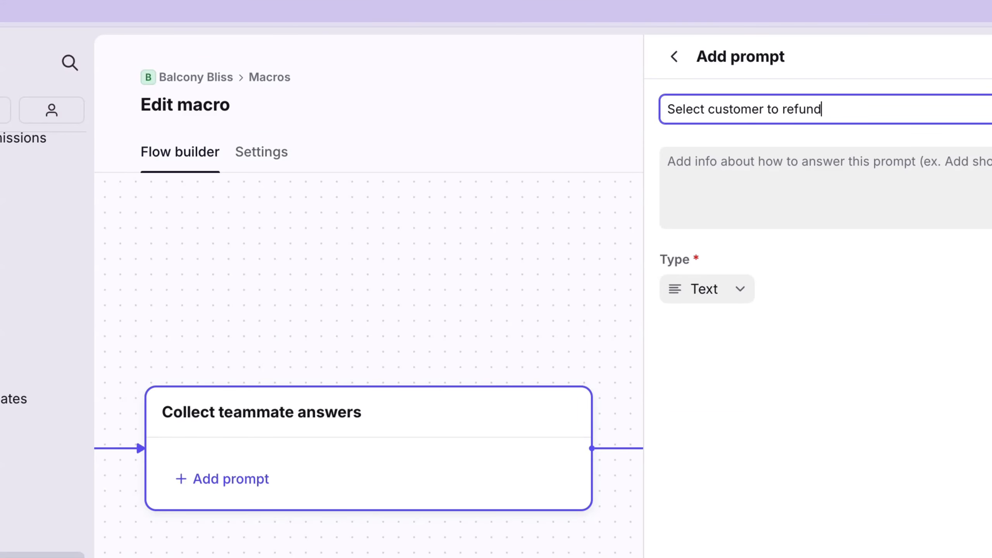
pyautogui.write('lect customer to refund')
pyautogui.click(727, 290)
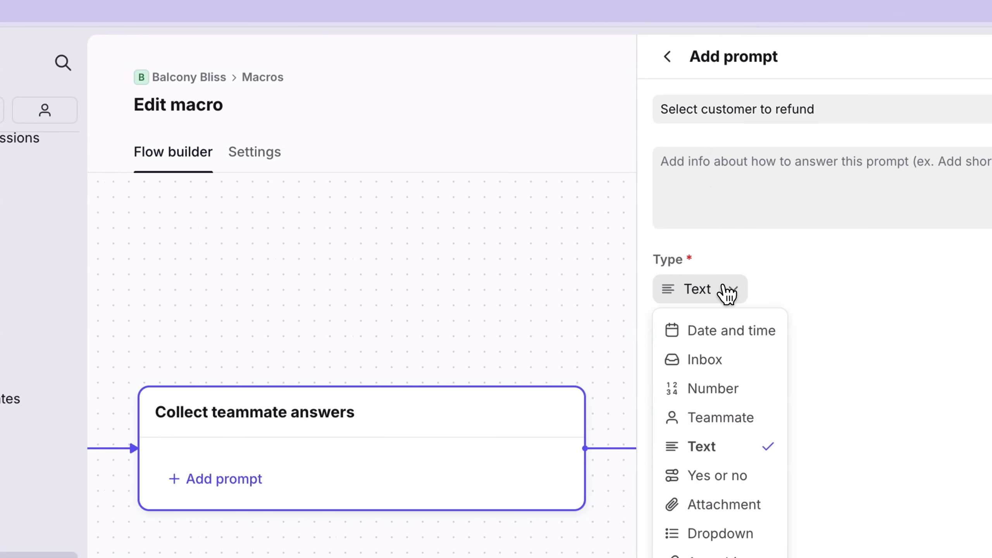
pyautogui.click(419, 413)
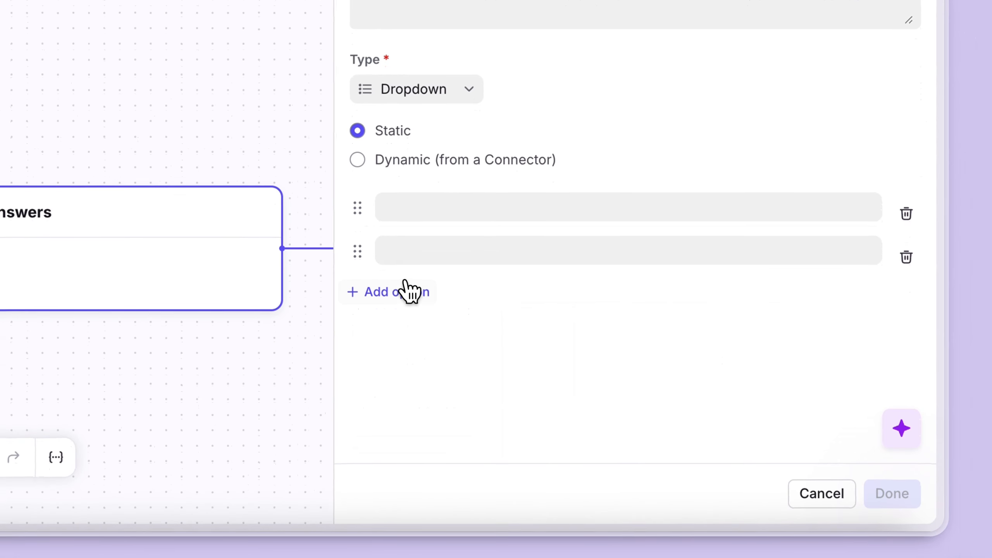
# Make the customer dropdown dynamic, using Stripe's "List all customers" request with Customer list as its options list.
pyautogui.click(357, 159)
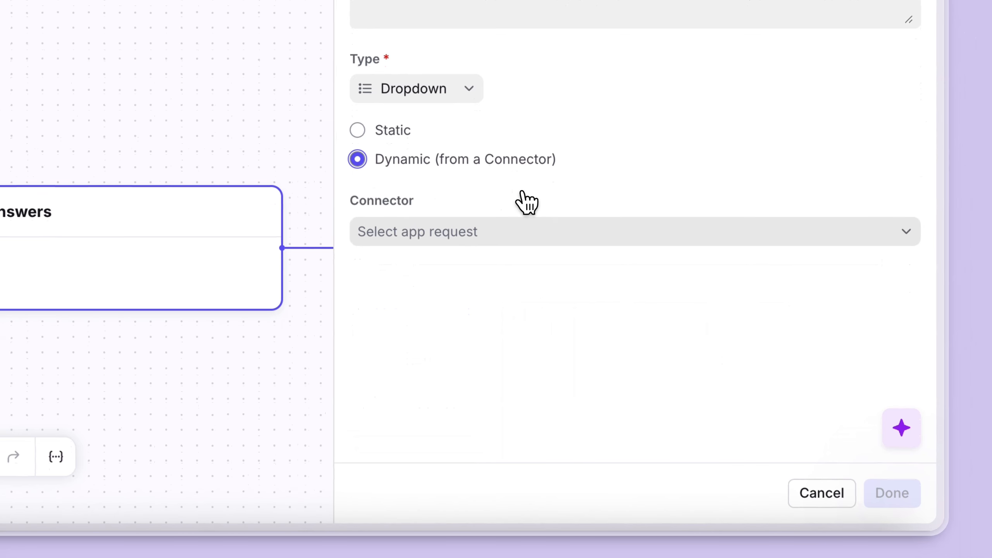
pyautogui.click(511, 239)
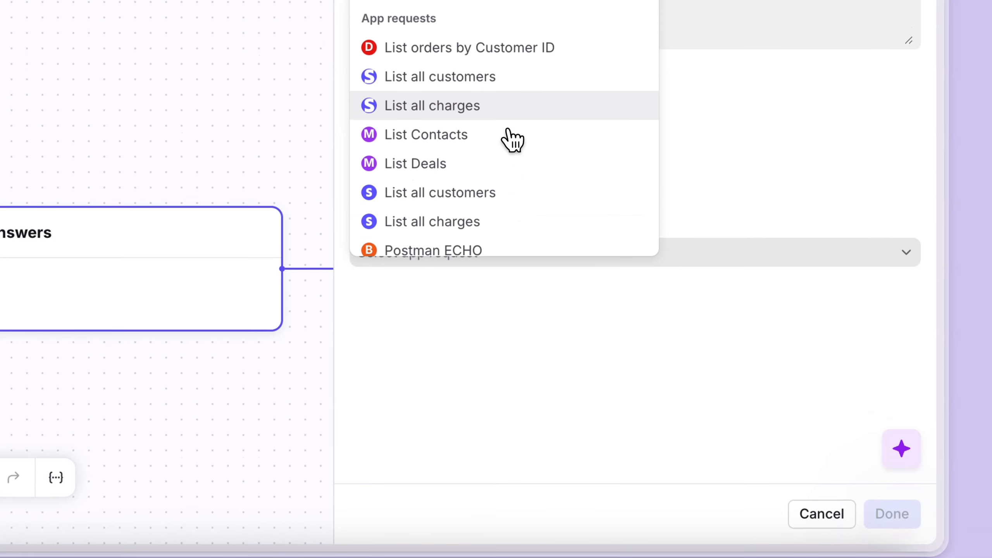
pyautogui.click(500, 59)
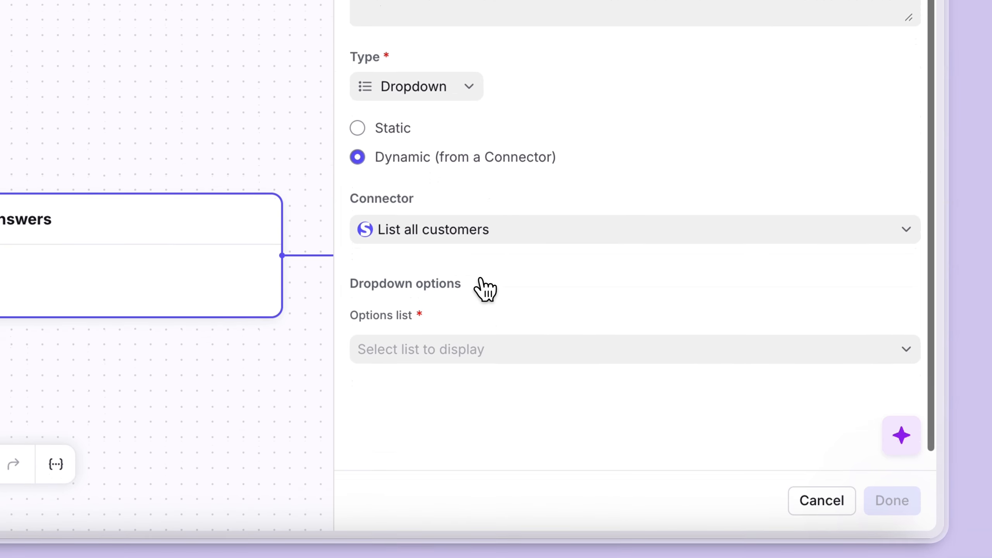
pyautogui.click(455, 322)
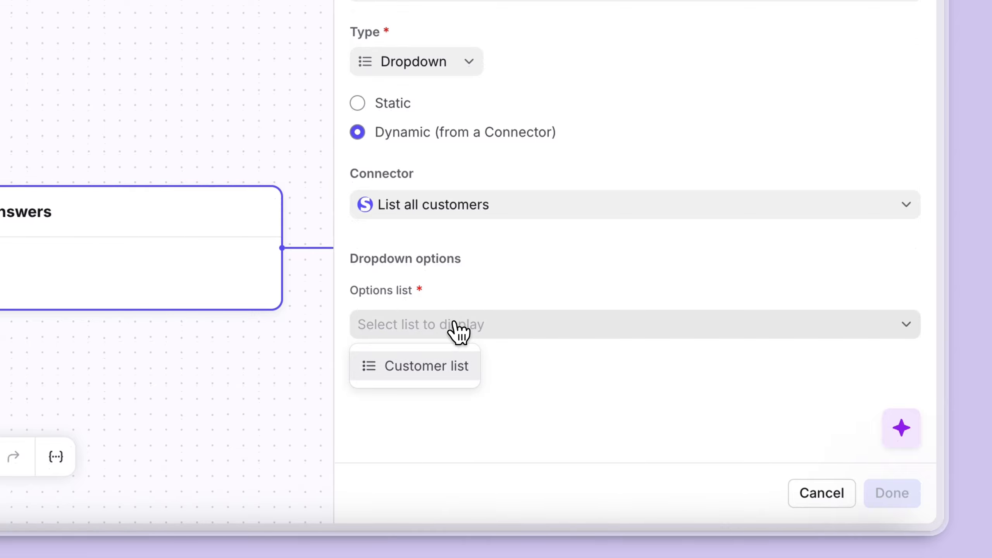
pyautogui.click(440, 364)
# Set the customer dropdown's options text to "name | email" using the request properties, and finish the prompt and its step.
pyautogui.moveTo(439, 366)
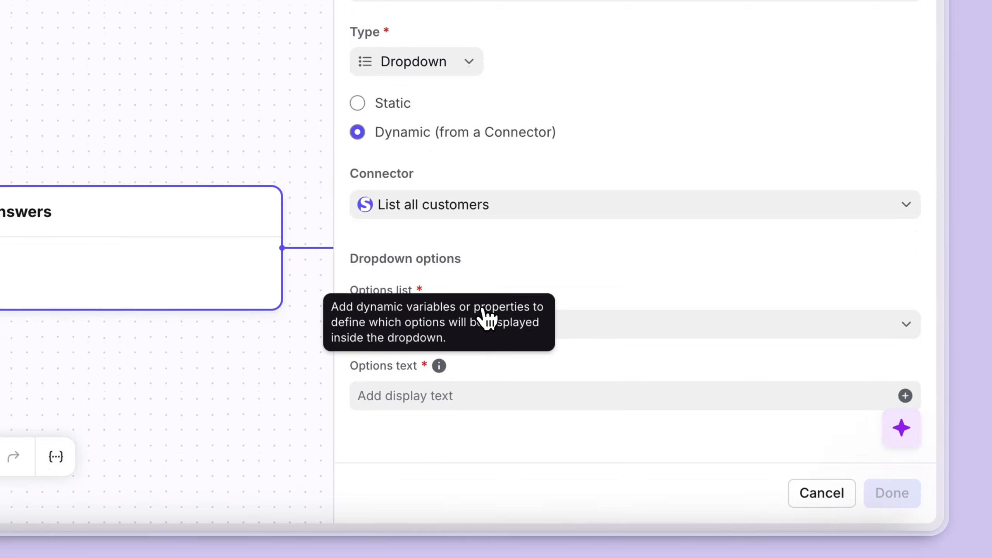
pyautogui.click(565, 399)
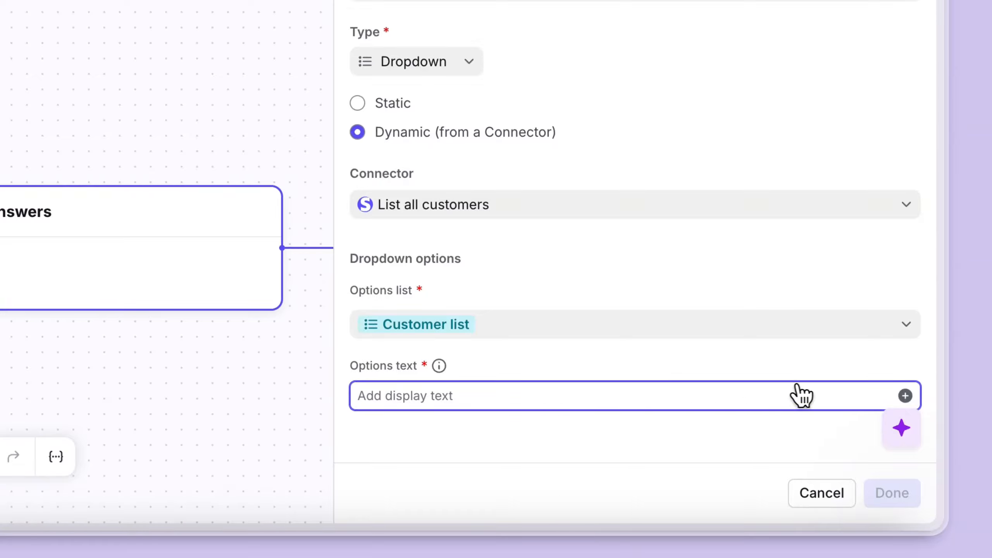
pyautogui.click(905, 396)
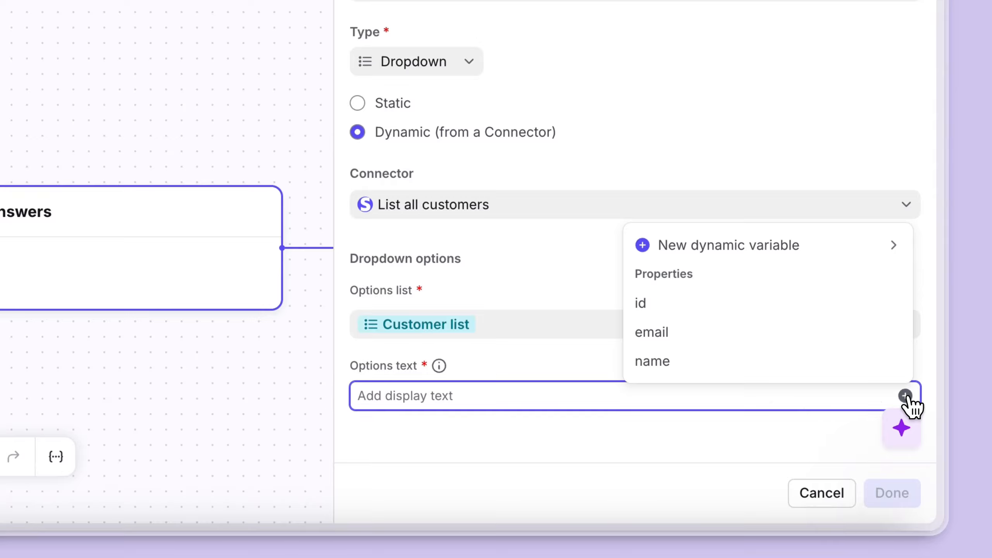
pyautogui.click(731, 373)
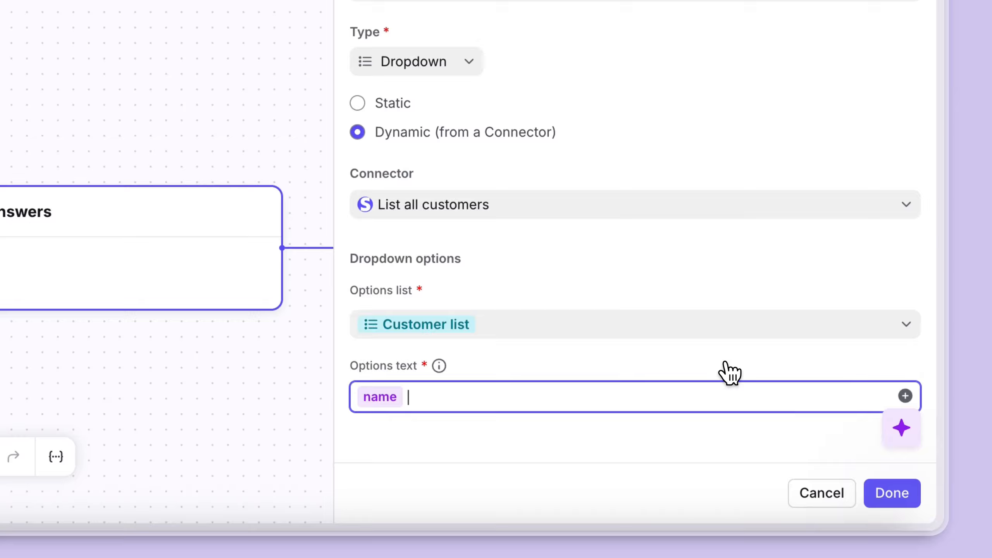
pyautogui.click(906, 396)
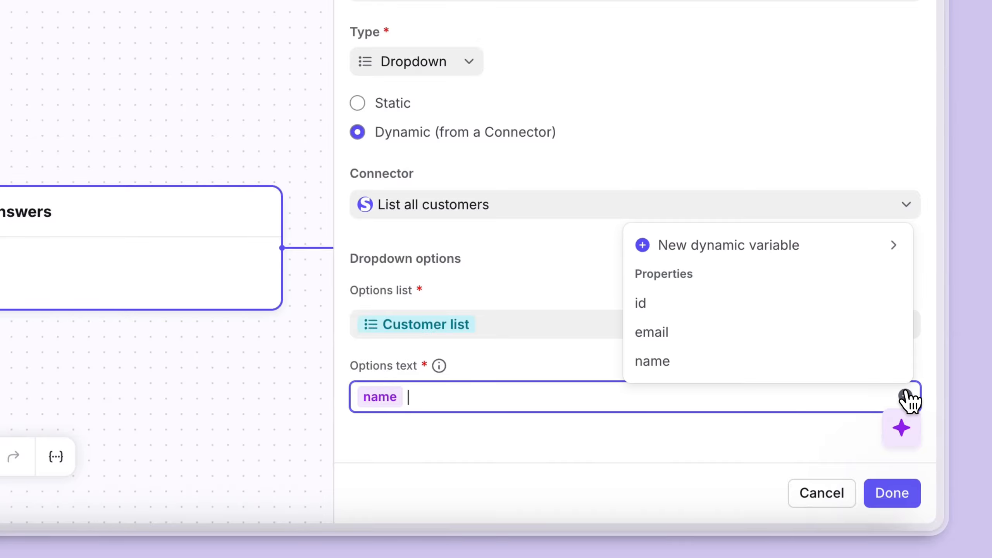
pyautogui.write('|')
pyautogui.click(726, 331)
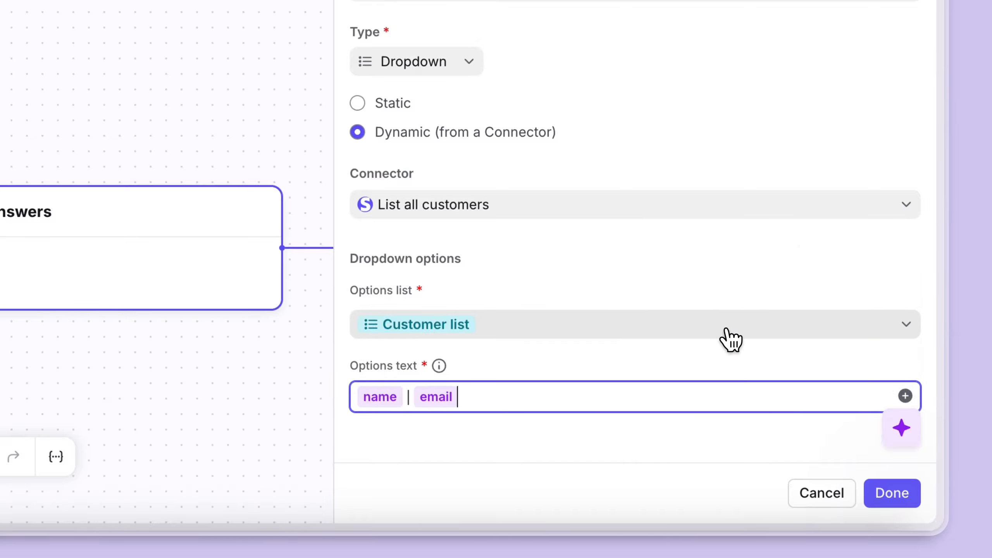
pyautogui.click(893, 493)
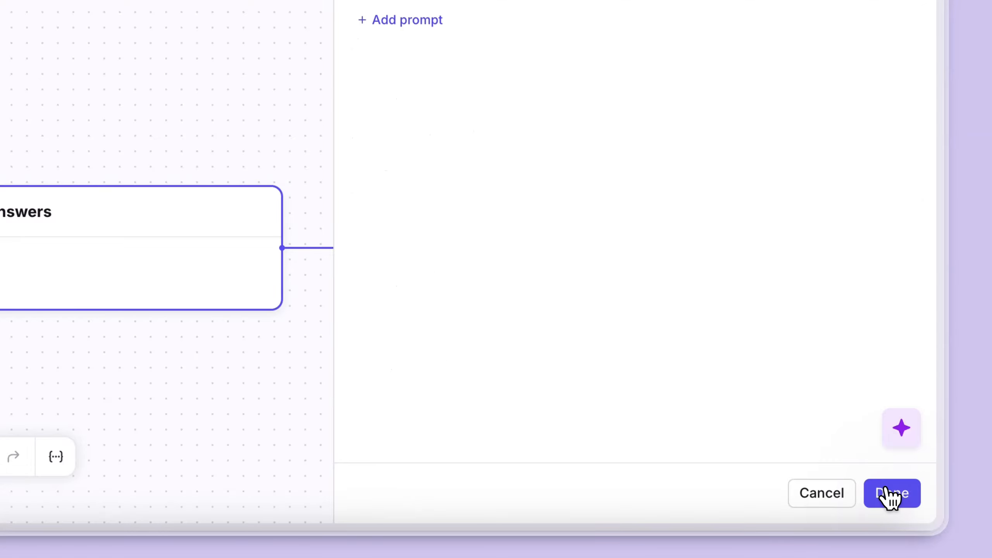
pyautogui.click(886, 494)
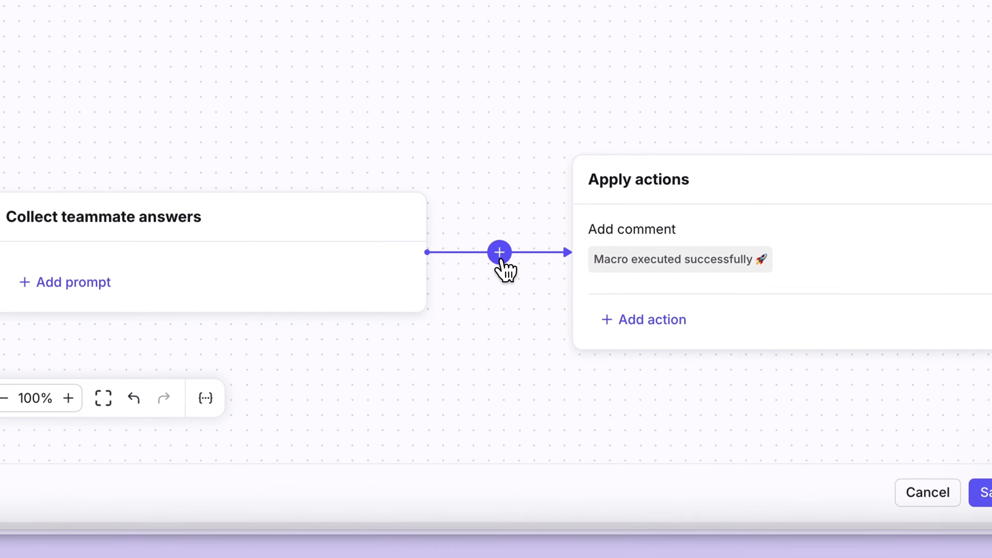
# Insert a second Collect teammate answers step before Apply actions and add a prompt named "Select the payment to refund".
pyautogui.click(558, 322)
pyautogui.click(453, 288)
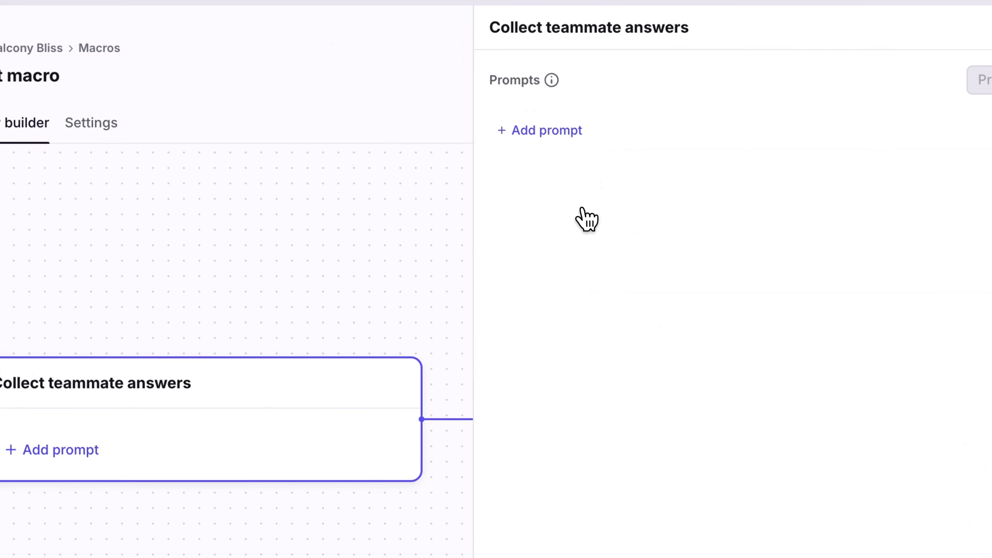
pyautogui.click(562, 131)
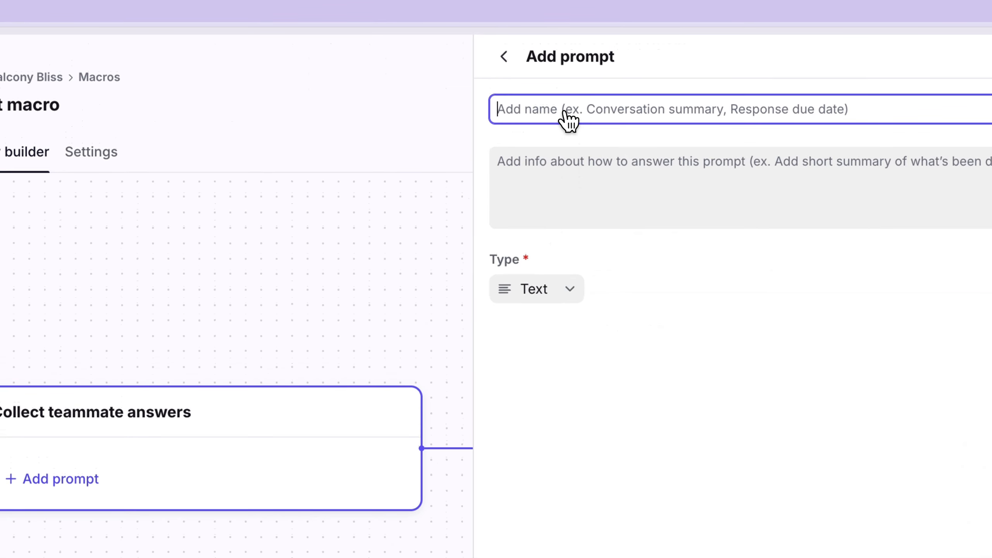
pyautogui.write('Selec')
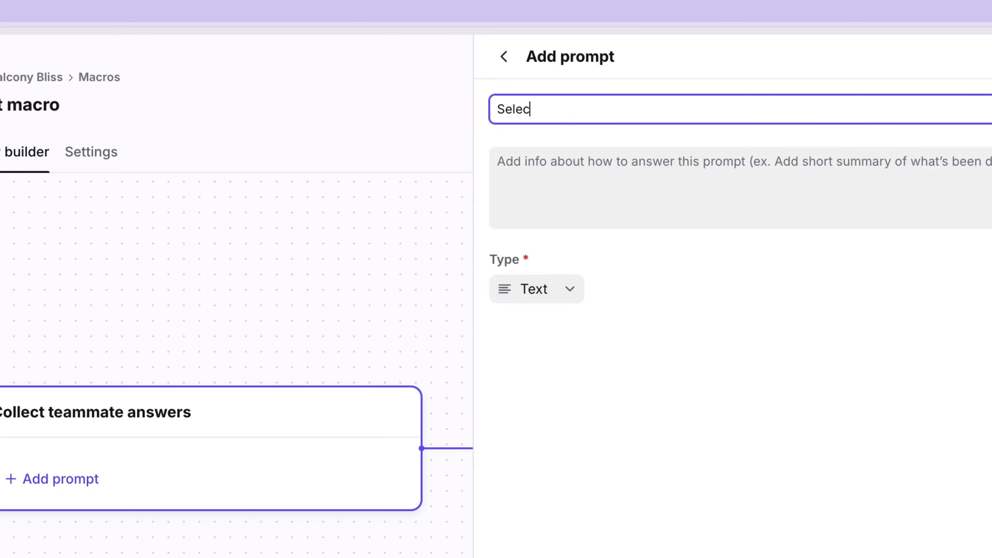
pyautogui.write('t the payment to ')
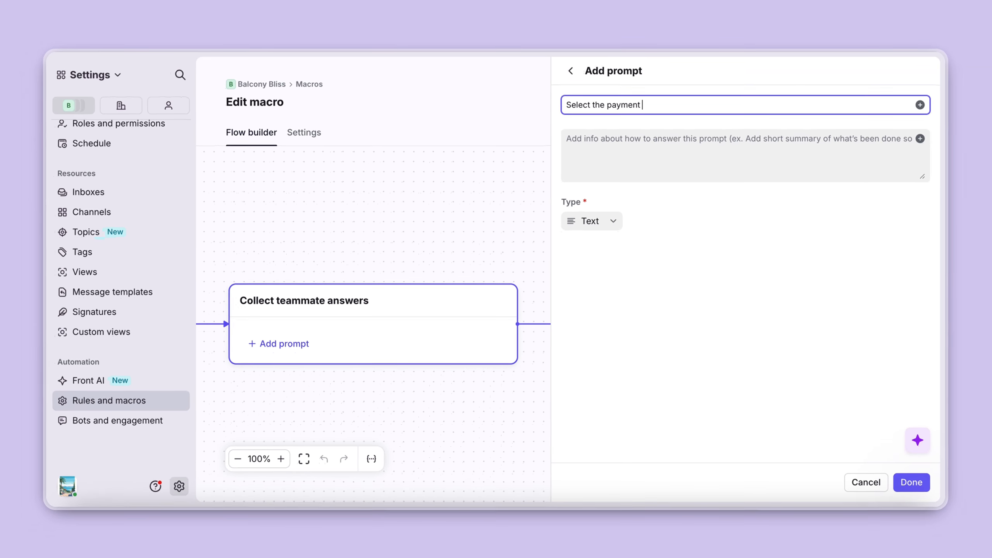
pyautogui.write('refund')
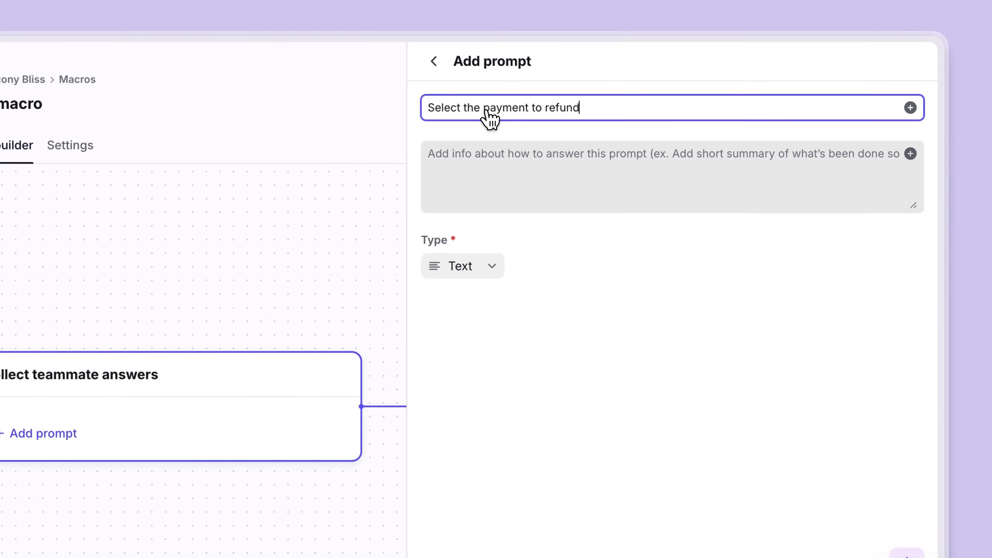
# Make the payment prompt a dynamic Dropdown that uses Stripe's "List all charges" connector request.
pyautogui.click(612, 221)
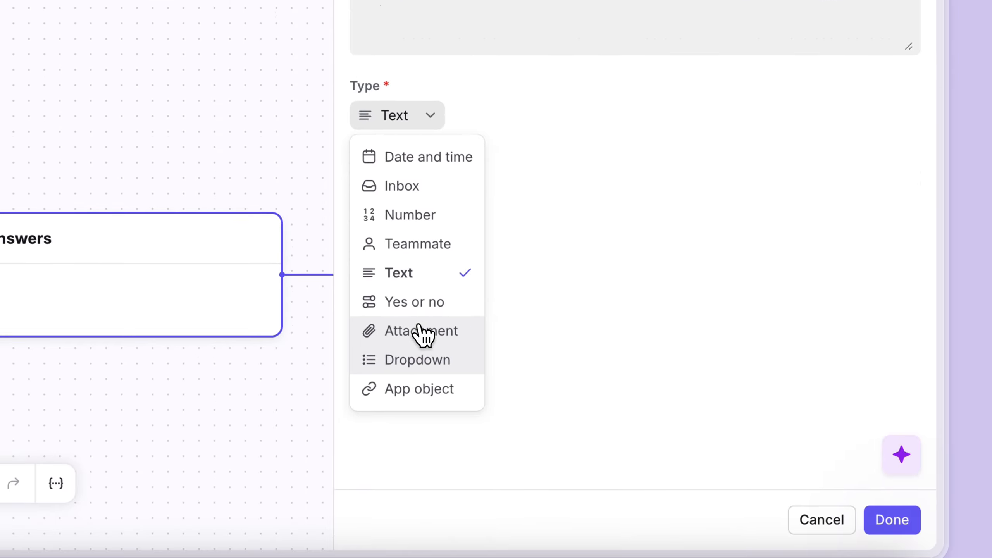
pyautogui.click(417, 533)
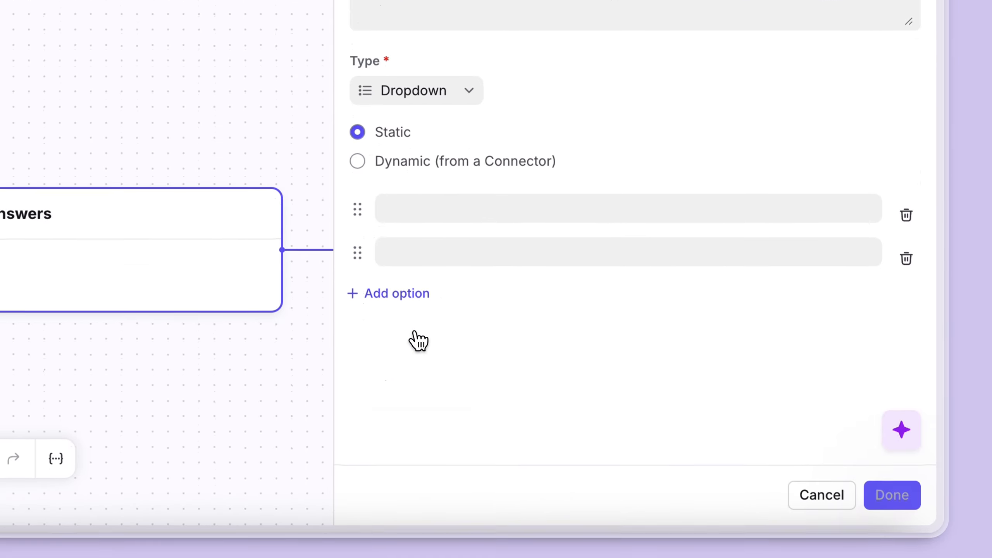
pyautogui.click(358, 165)
pyautogui.click(410, 231)
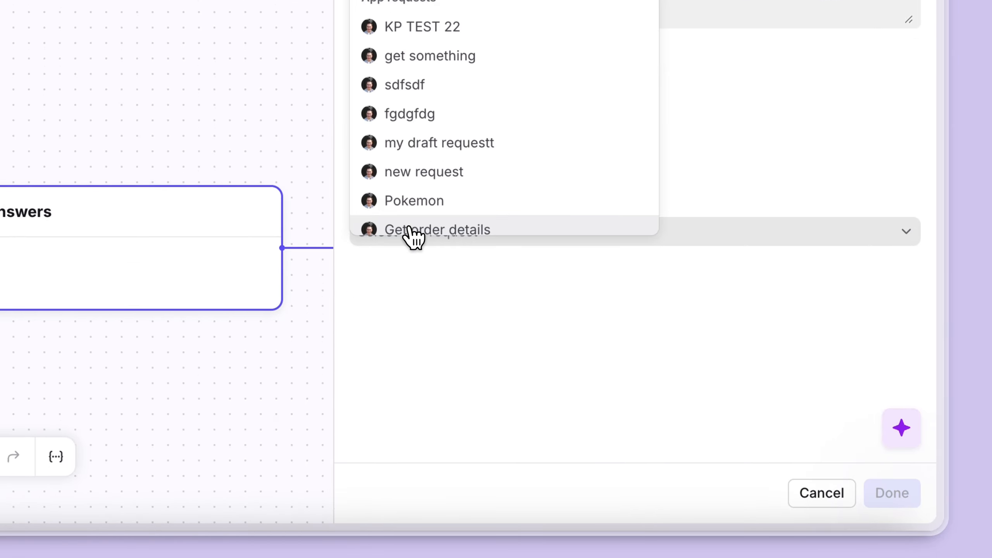
pyautogui.write('List all charg')
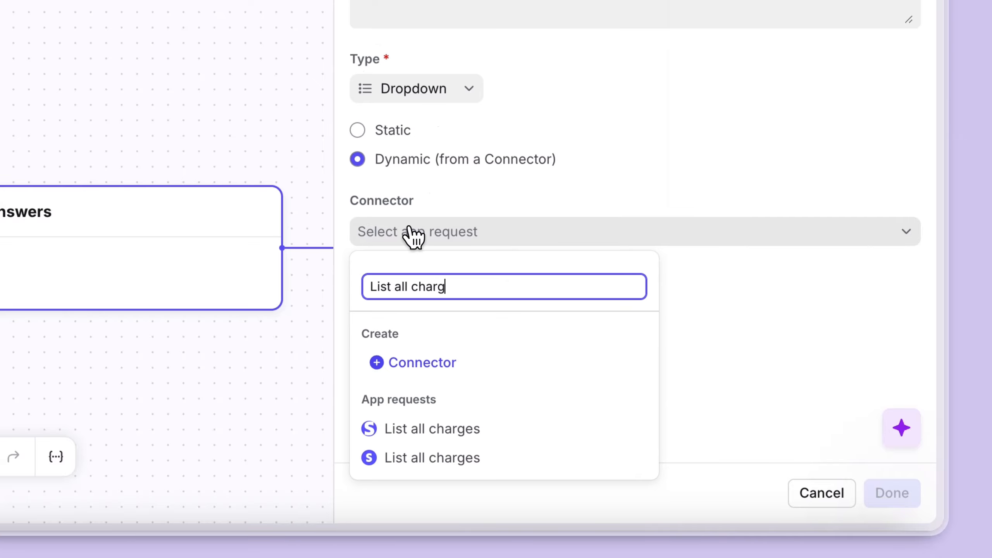
pyautogui.click(437, 430)
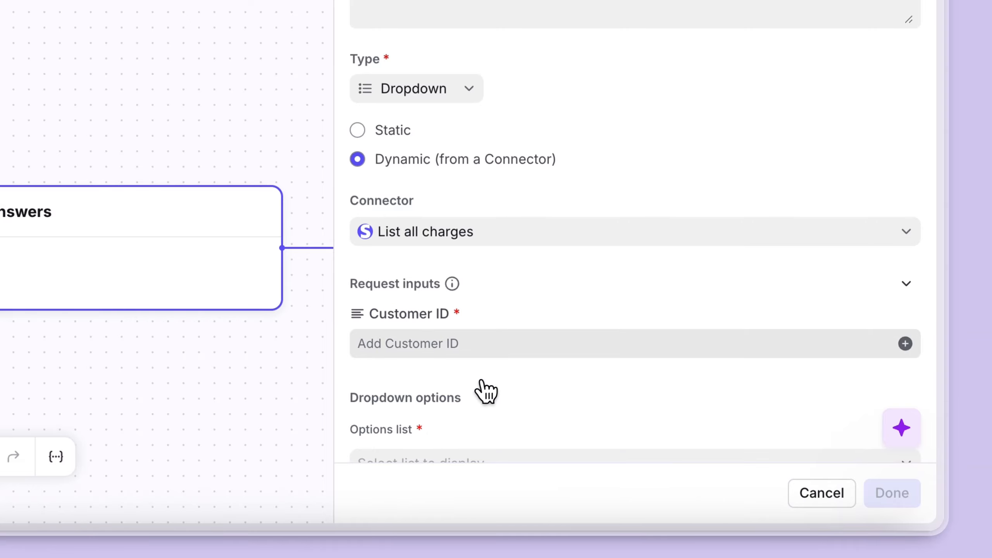
# Create a text dynamic variable named "Customer ID" from the id field of the "Select customer to refund" answer.
pyautogui.scroll(-4, 538, 312)
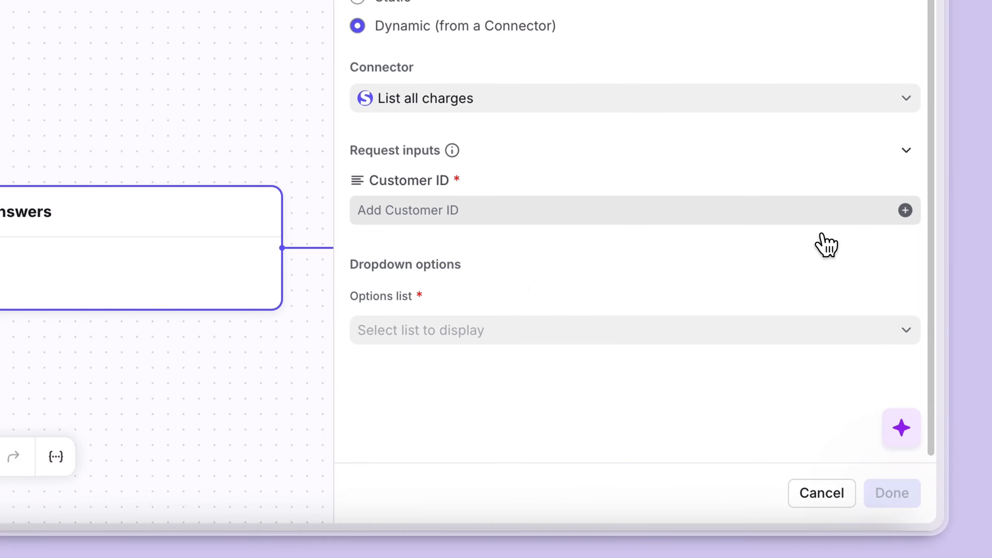
pyautogui.click(905, 211)
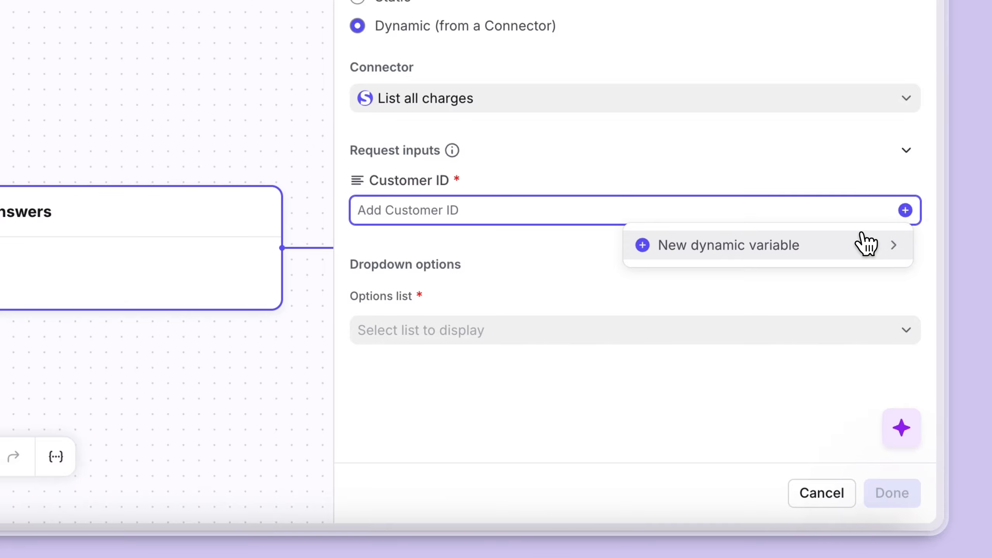
pyautogui.click(865, 245)
pyautogui.click(664, 338)
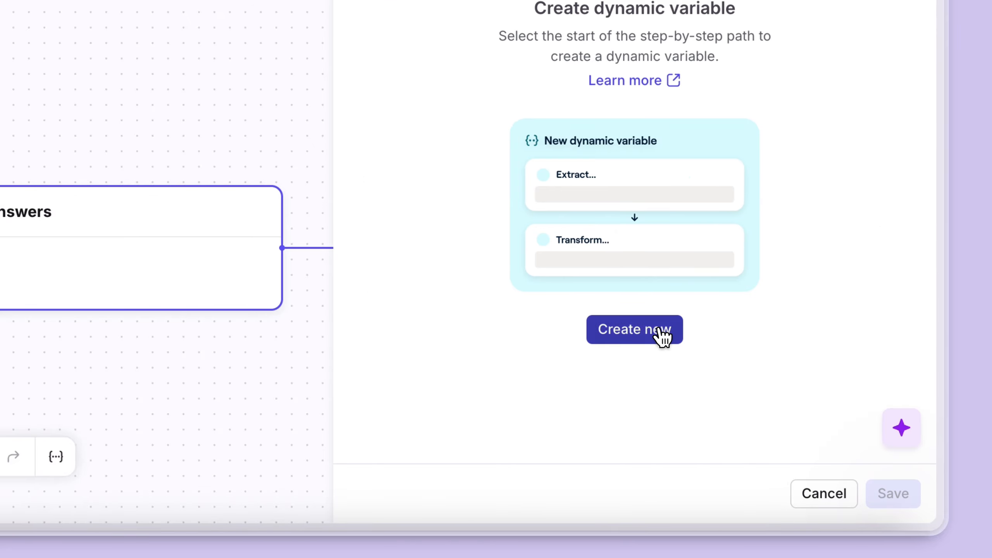
pyautogui.click(686, 237)
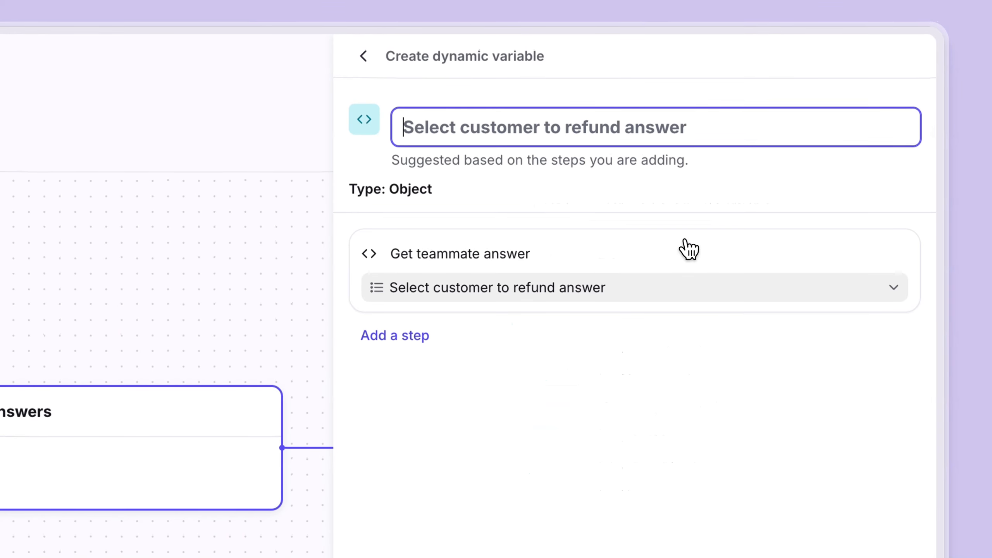
pyautogui.click(399, 340)
pyautogui.click(394, 471)
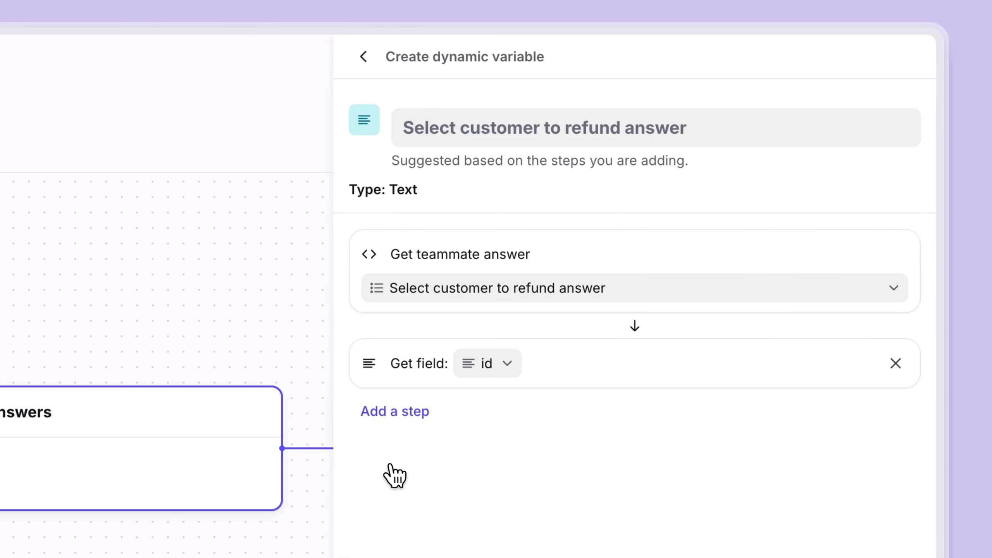
pyautogui.click(472, 123)
pyautogui.write('C')
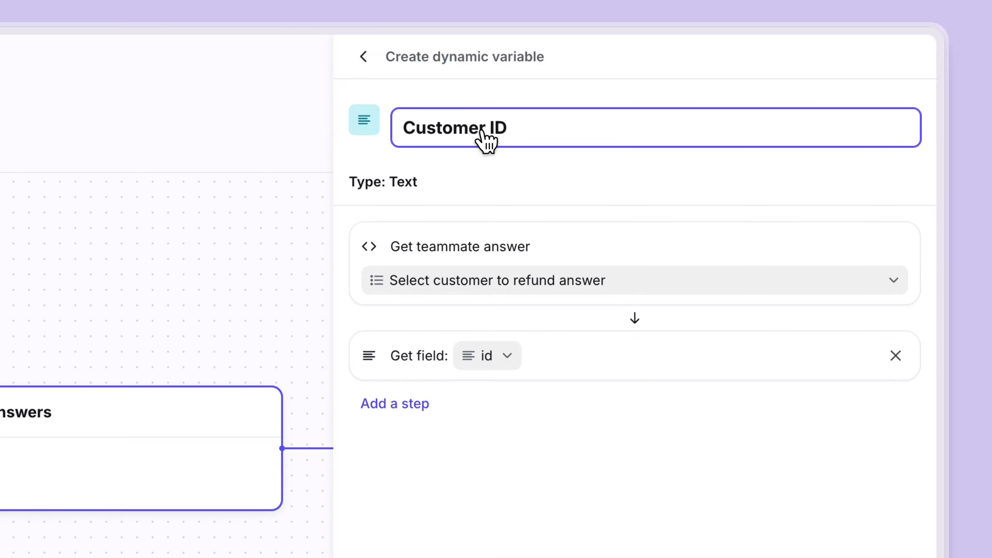
pyautogui.click(892, 495)
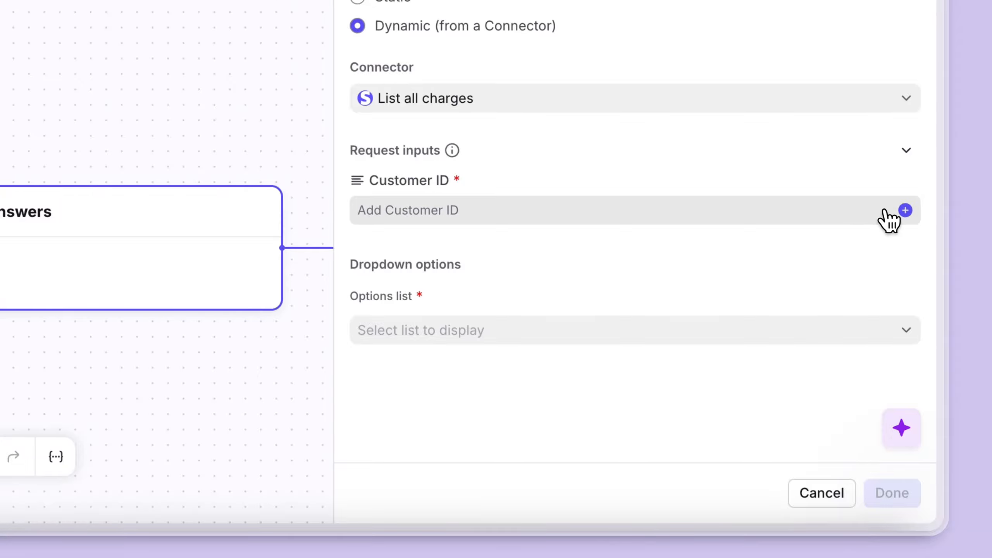
# Fill the payment dropdown's Customer ID request input with the Customer ID variable and use List of charges as its options list.
pyautogui.click(905, 211)
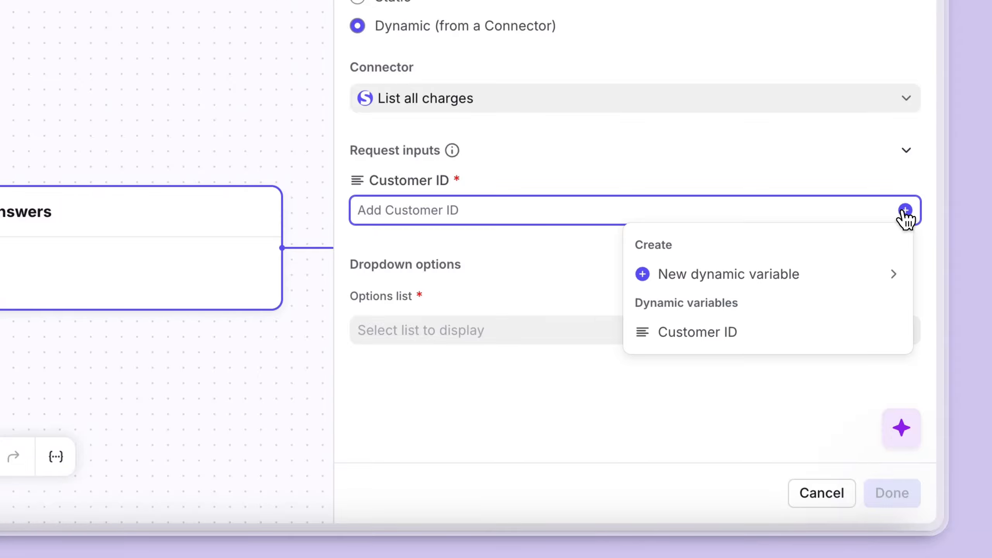
pyautogui.click(753, 336)
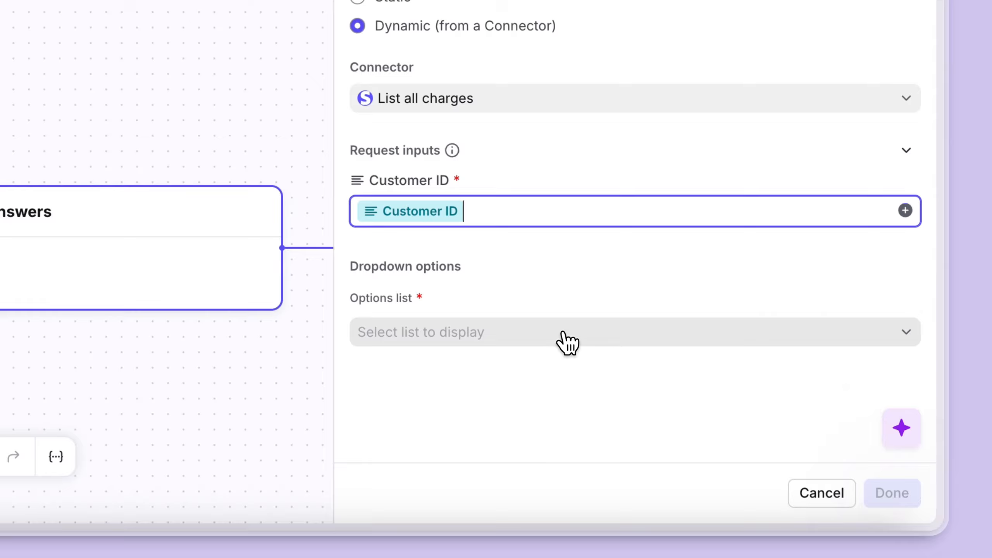
pyautogui.click(551, 338)
pyautogui.click(457, 375)
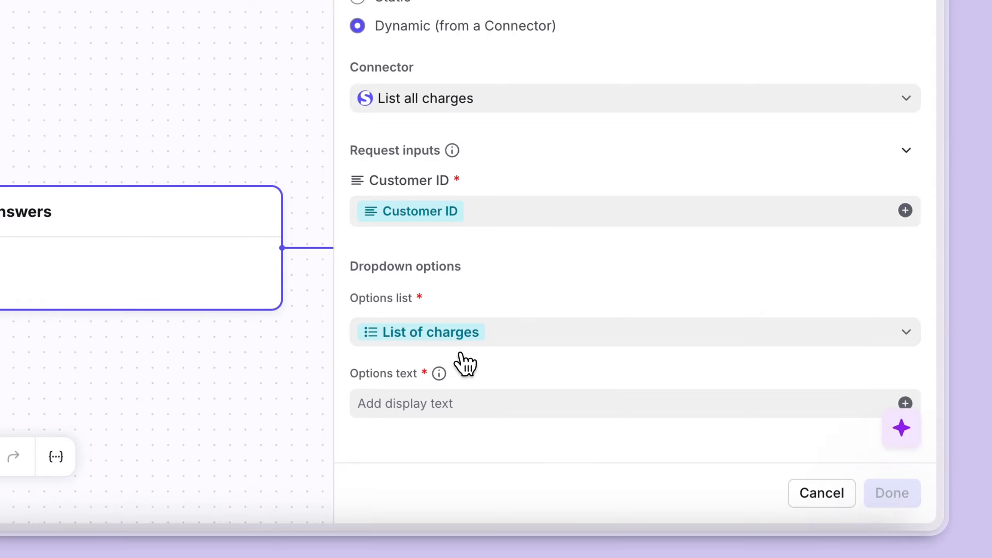
# Set the payment dropdown's options text to "Amount (in cents): amount Created at: created" using the amount and created properties, and finish the prompt.
pyautogui.scroll(-2, 505, 290)
pyautogui.click(417, 338)
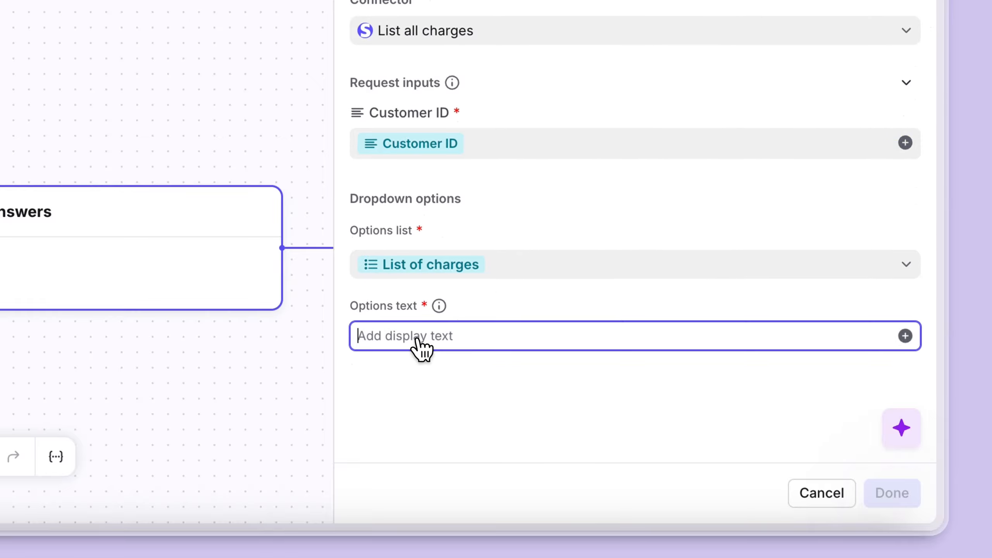
pyautogui.write('Amount (in cents):')
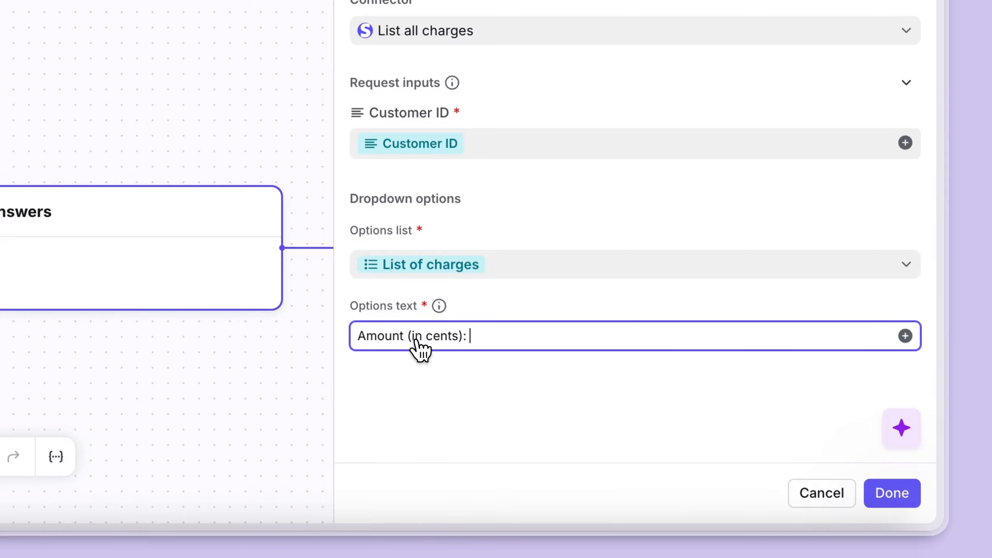
pyautogui.click(905, 337)
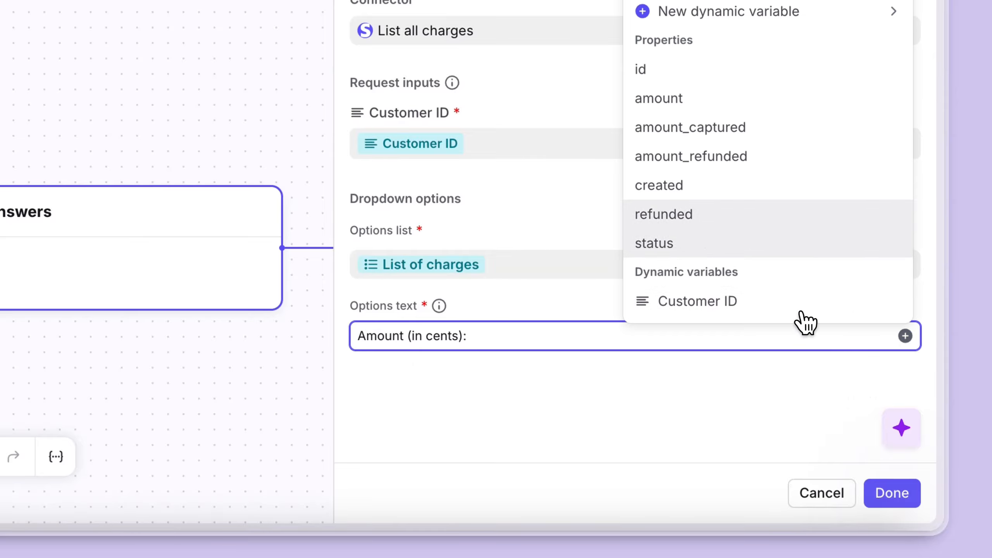
pyautogui.click(677, 114)
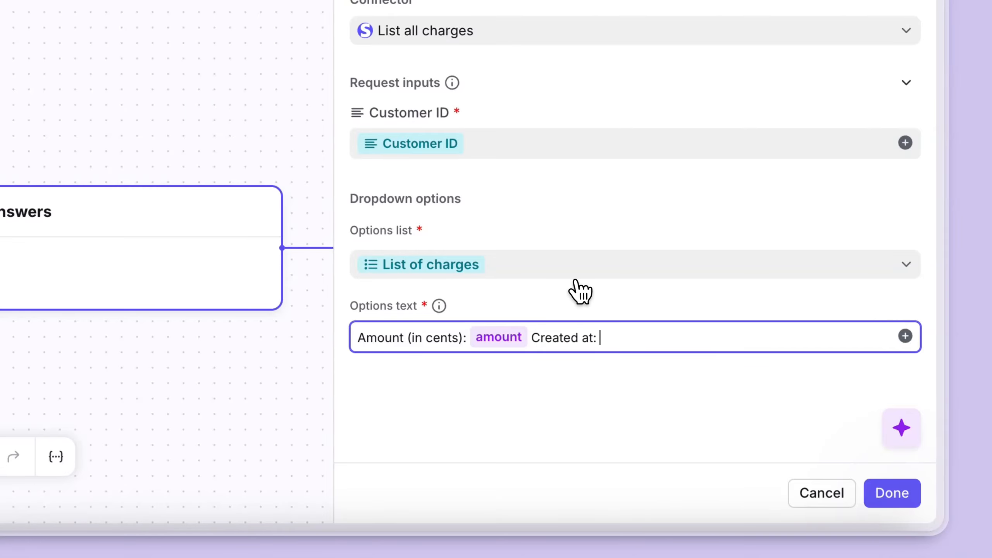
pyautogui.click(910, 346)
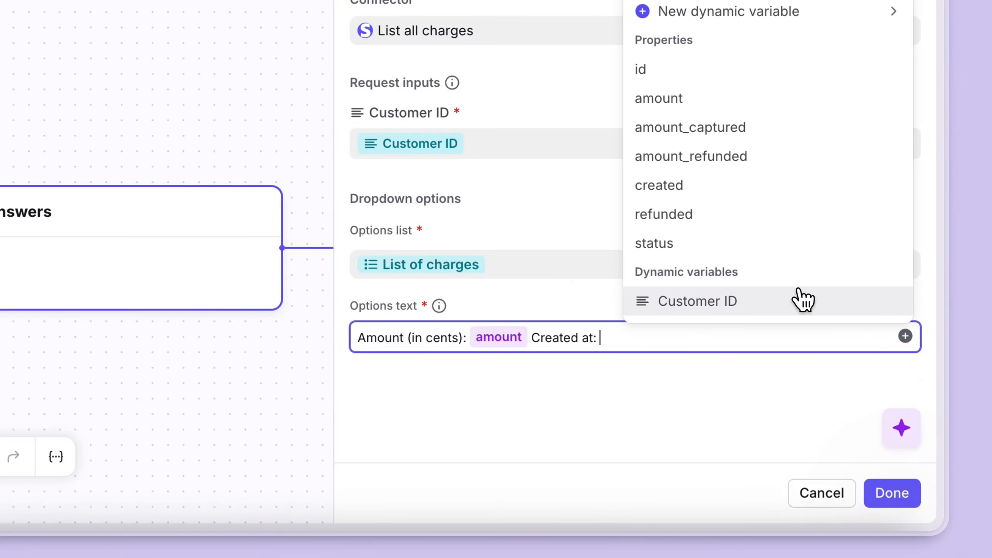
pyautogui.click(723, 185)
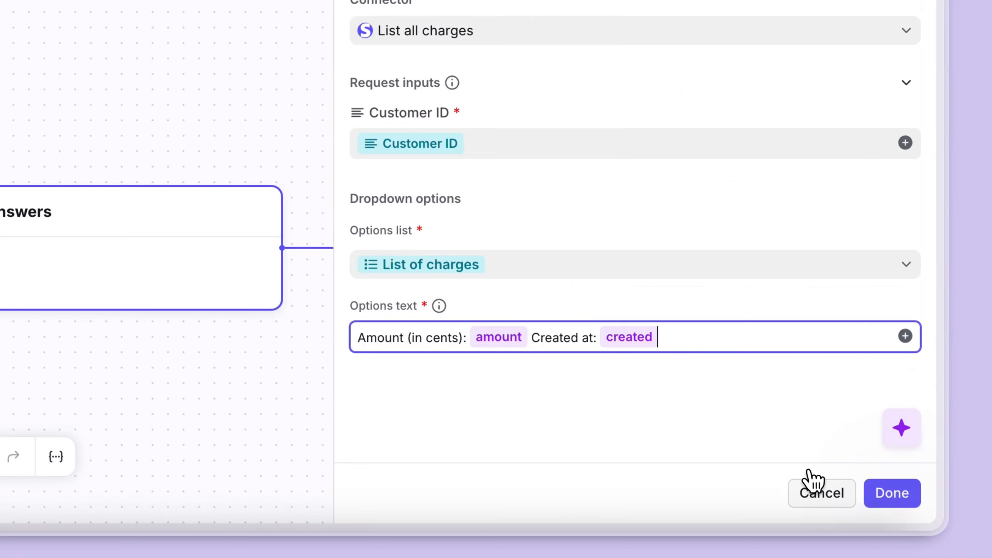
pyautogui.click(887, 502)
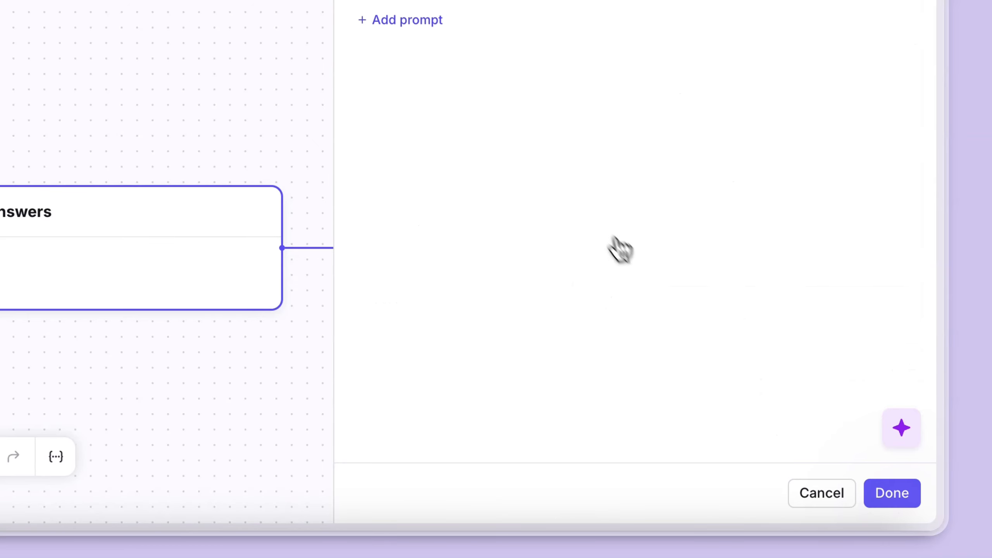
# Add a Number prompt named "Amount to refund (in cents)" and finish the second Collect teammate answers step.
pyautogui.click(416, 235)
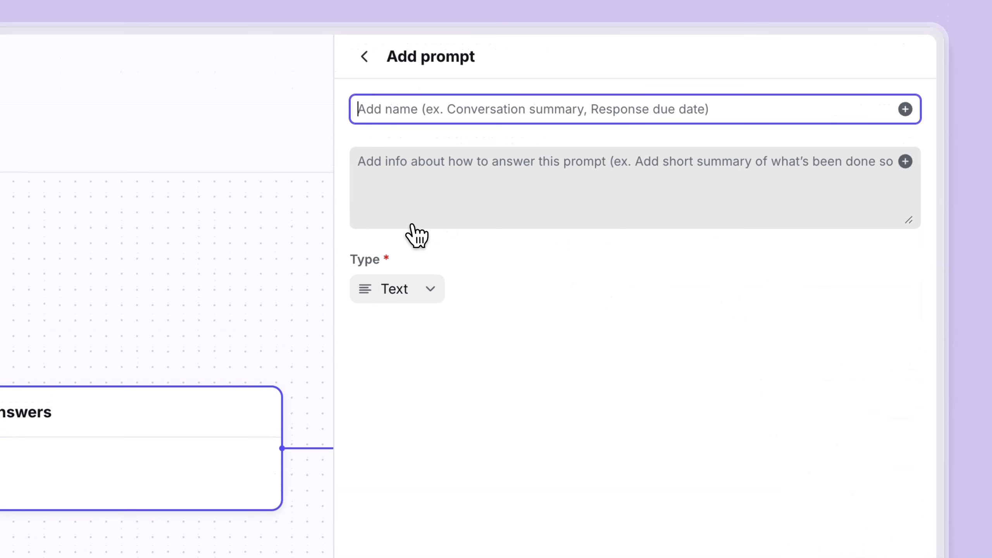
pyautogui.write('Amount to refund')
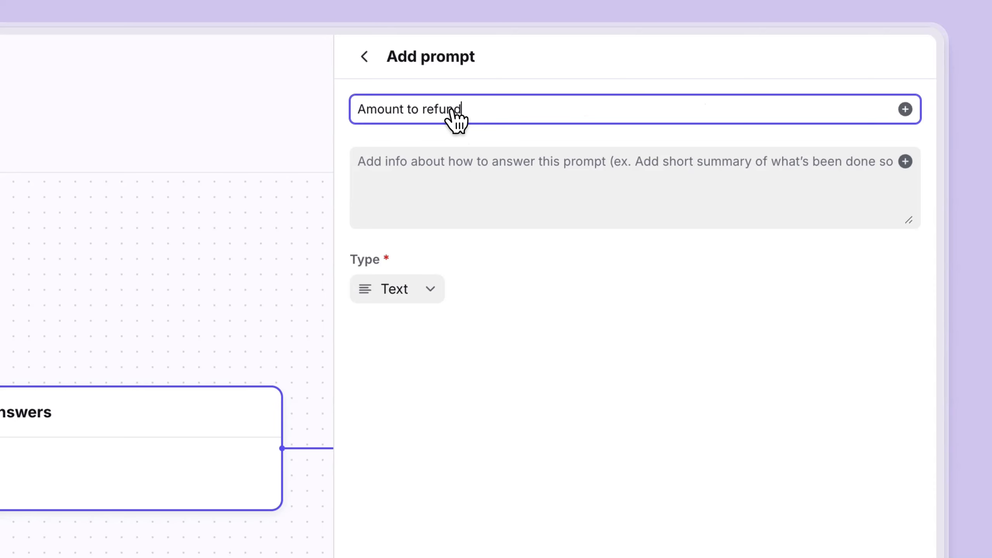
pyautogui.click(432, 295)
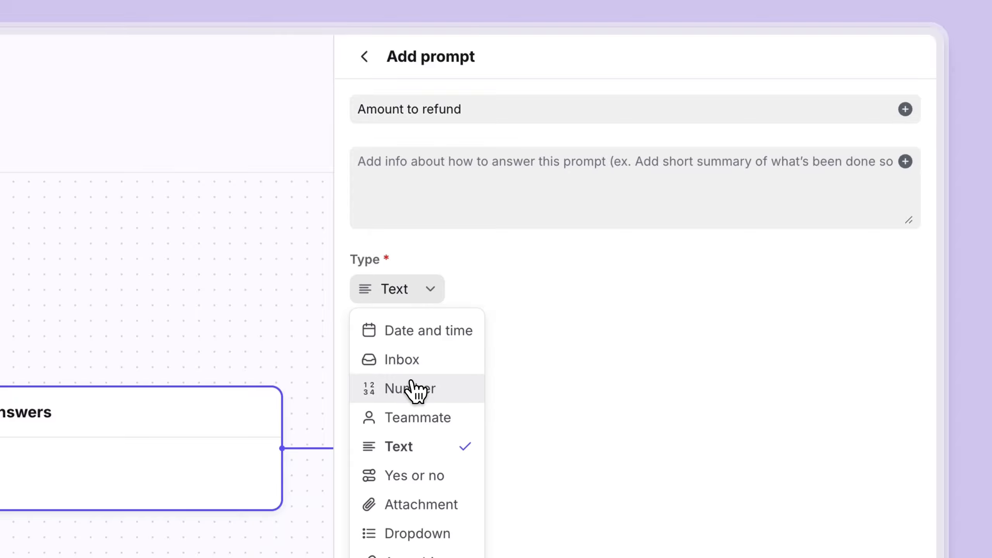
pyautogui.click(415, 389)
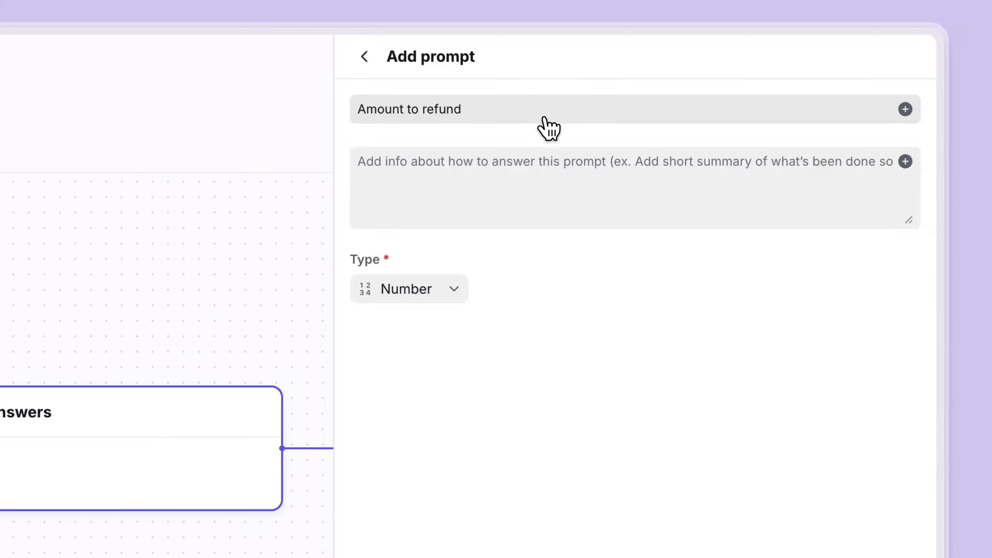
pyautogui.click(514, 101)
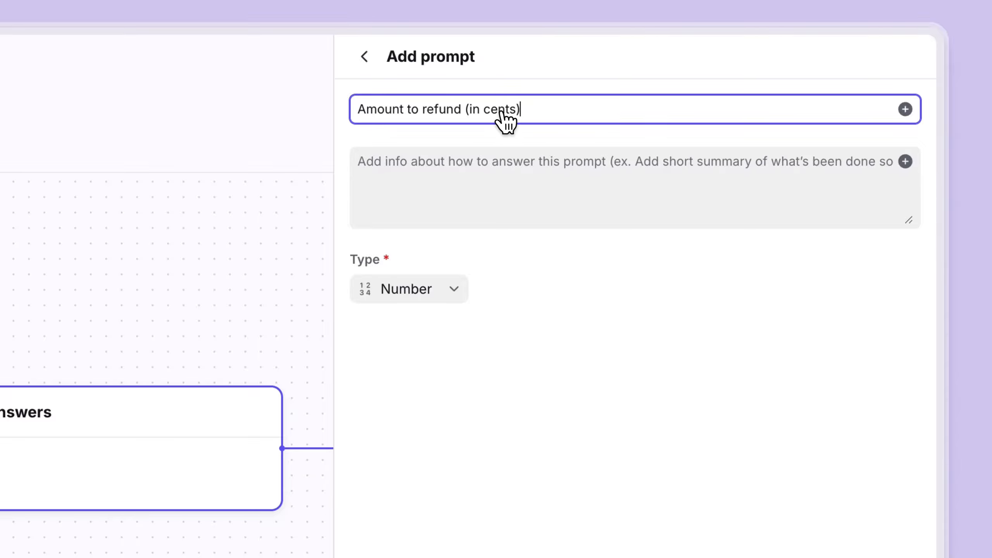
pyautogui.click(885, 502)
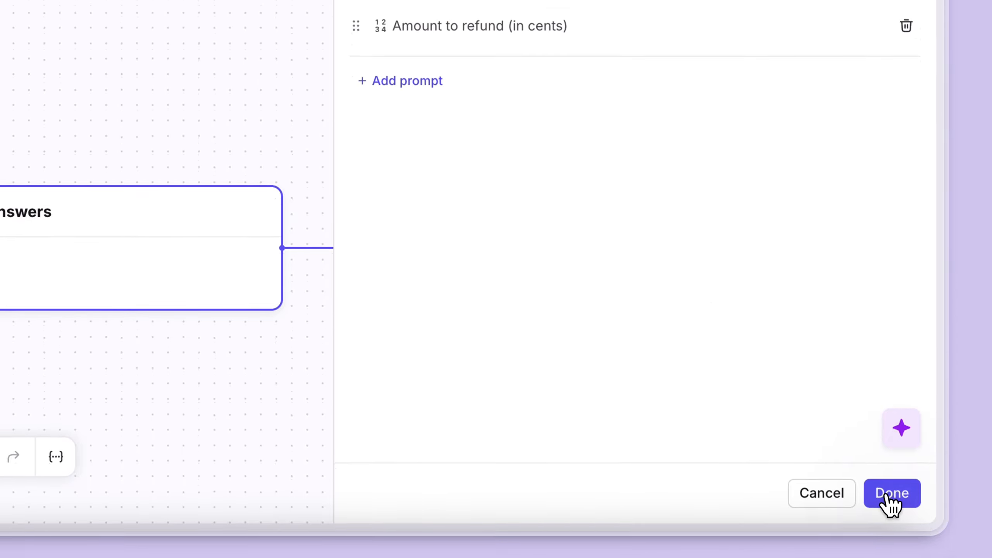
pyautogui.click(890, 504)
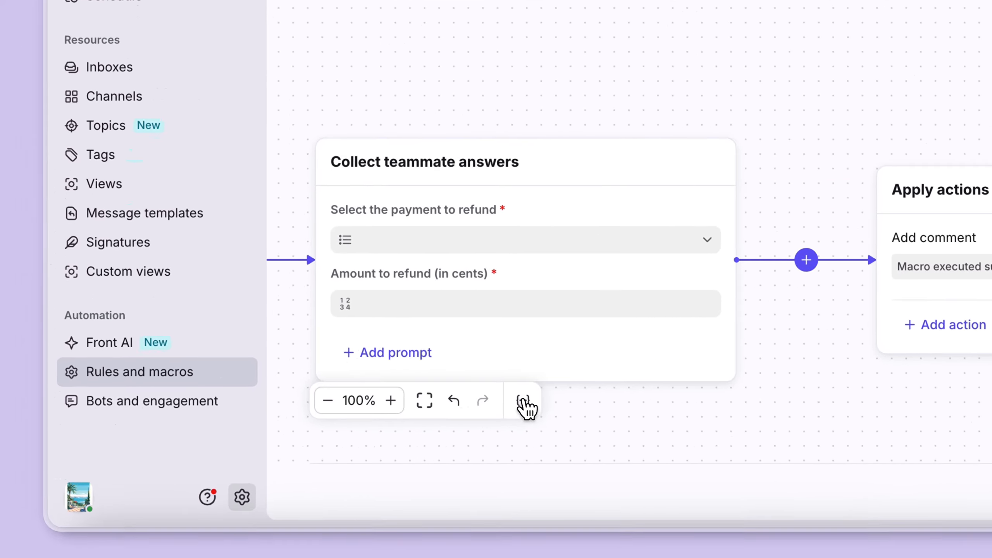
# Create a dynamic variable named "Charge ID" from the id field of the "Select the payment to refund" answer.
pyautogui.click(551, 398)
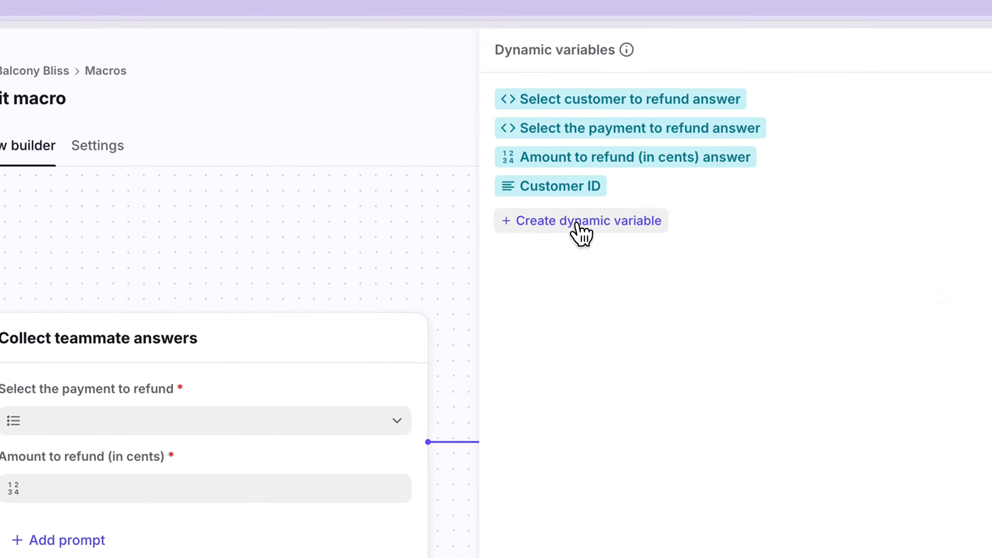
pyautogui.click(578, 225)
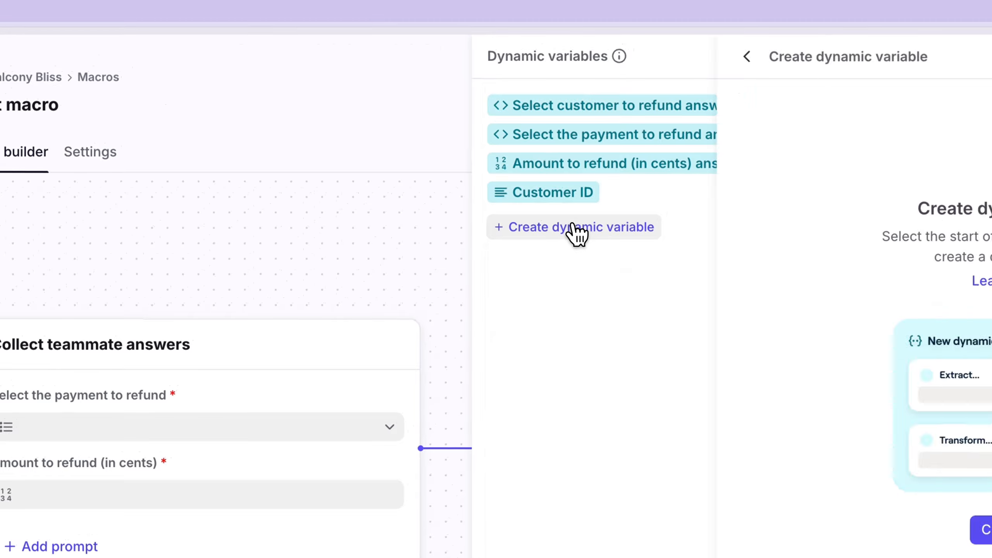
pyautogui.click(769, 357)
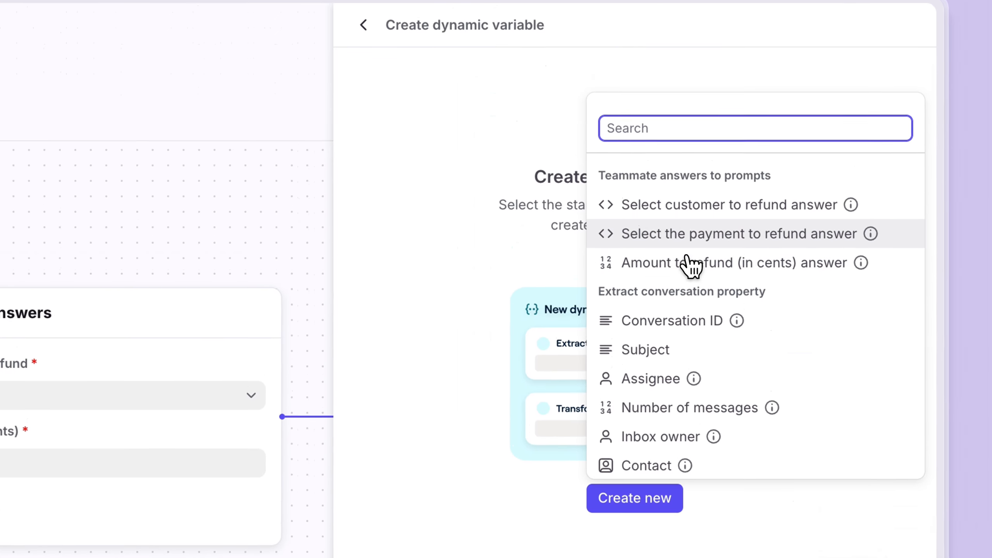
pyautogui.click(687, 234)
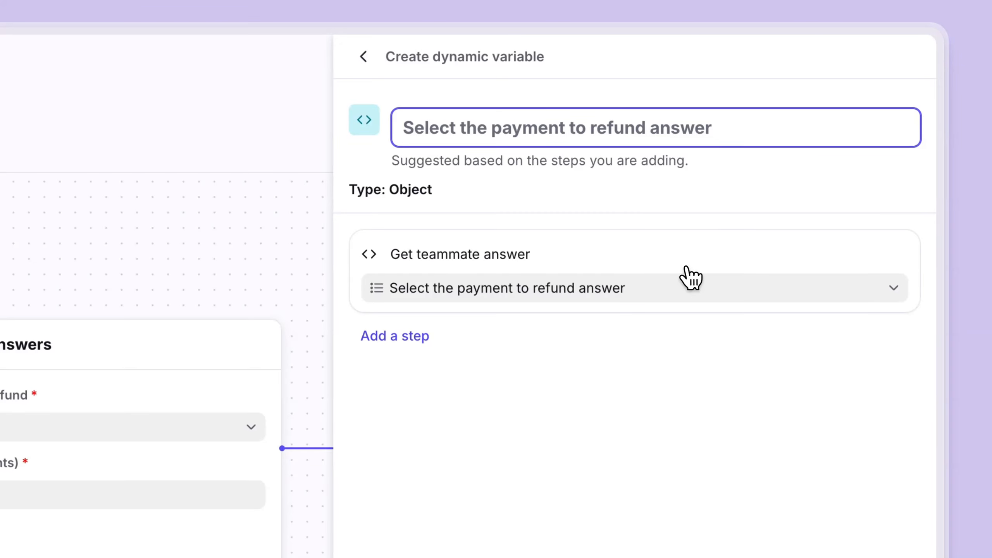
pyautogui.click(414, 337)
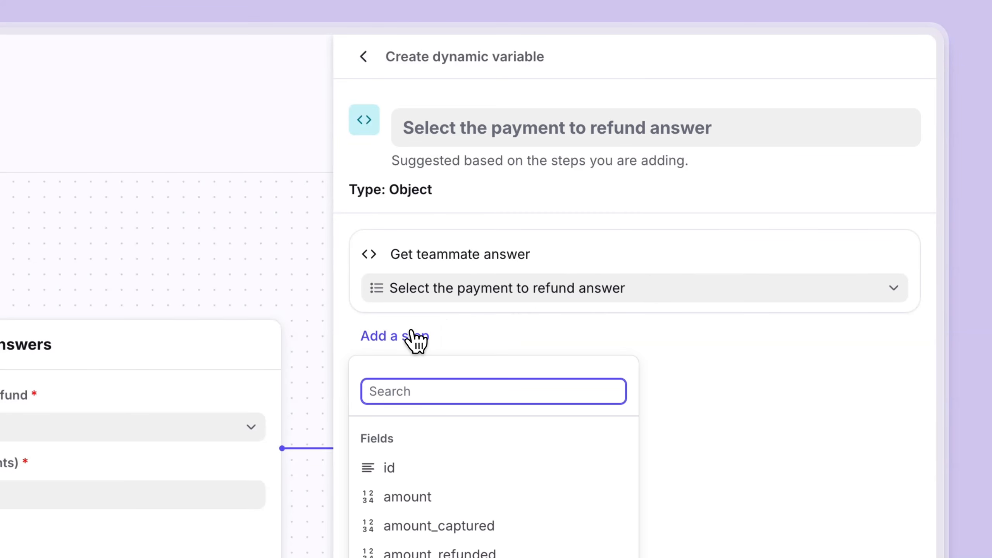
pyautogui.click(405, 467)
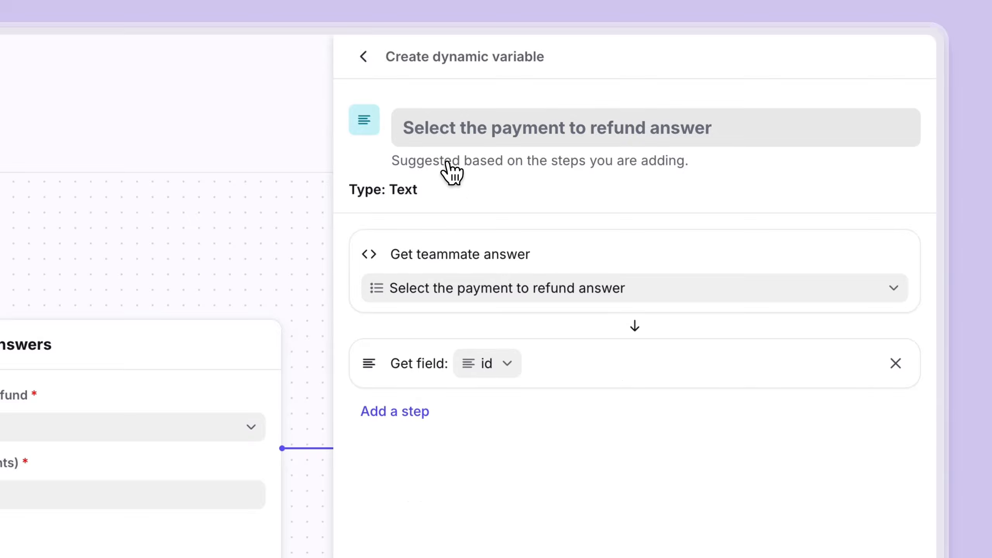
pyautogui.click(446, 133)
pyautogui.write('C')
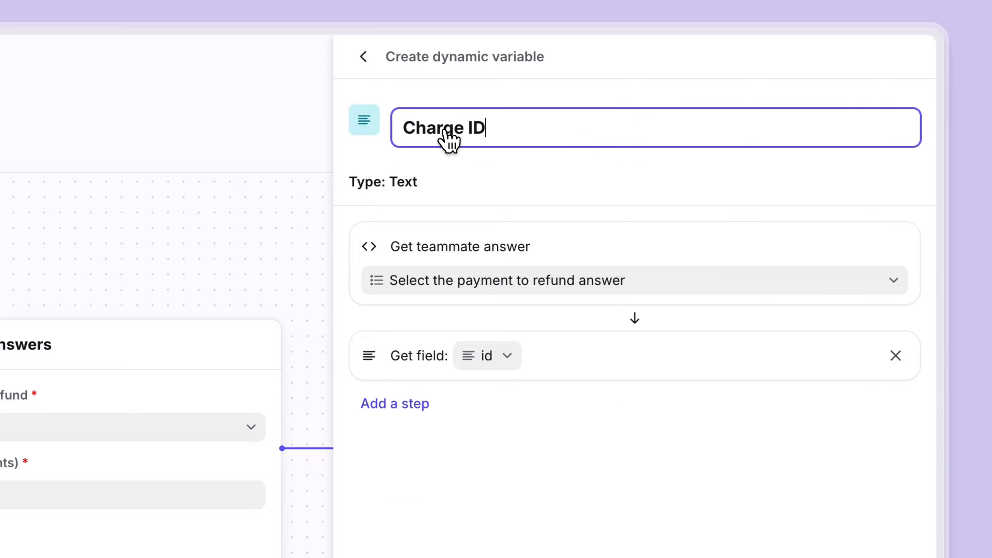
pyautogui.click(891, 499)
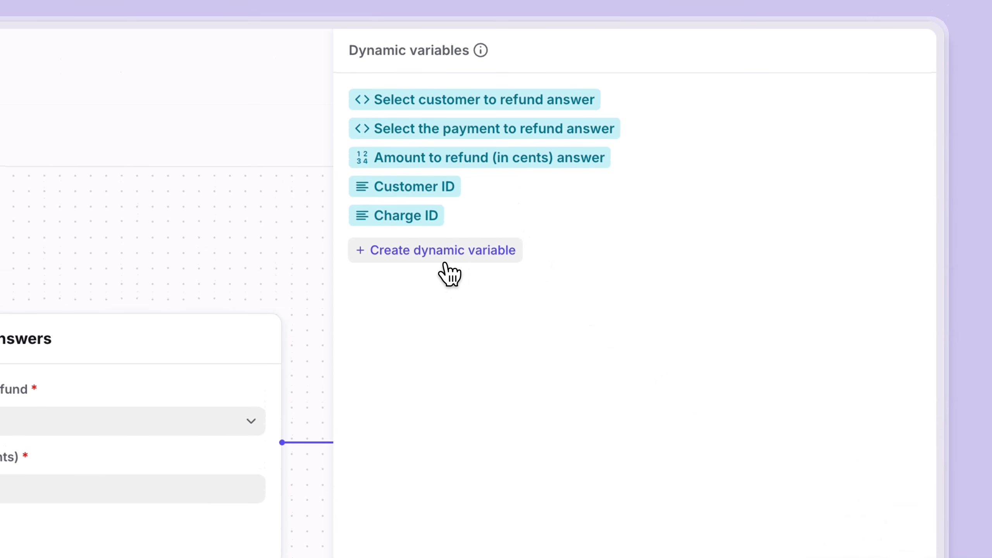
# Start a new dynamic variable from the "Create a refund" request of the Stripe Connectors.
pyautogui.click(447, 261)
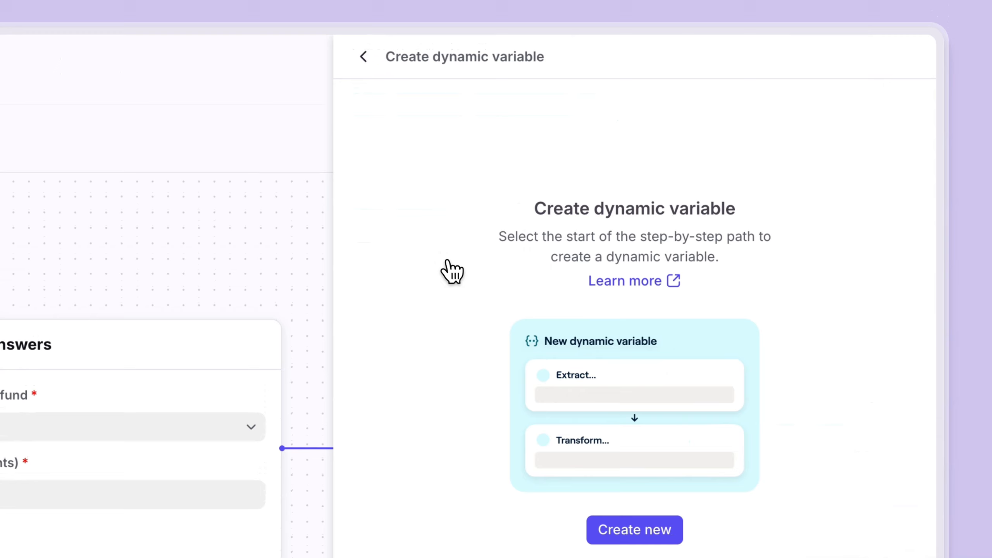
pyautogui.click(619, 533)
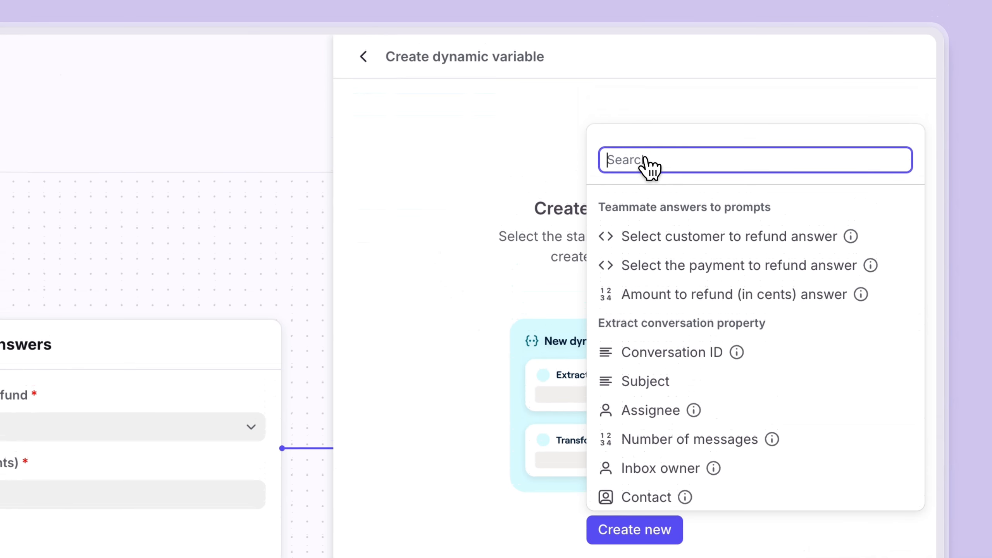
pyautogui.write('create')
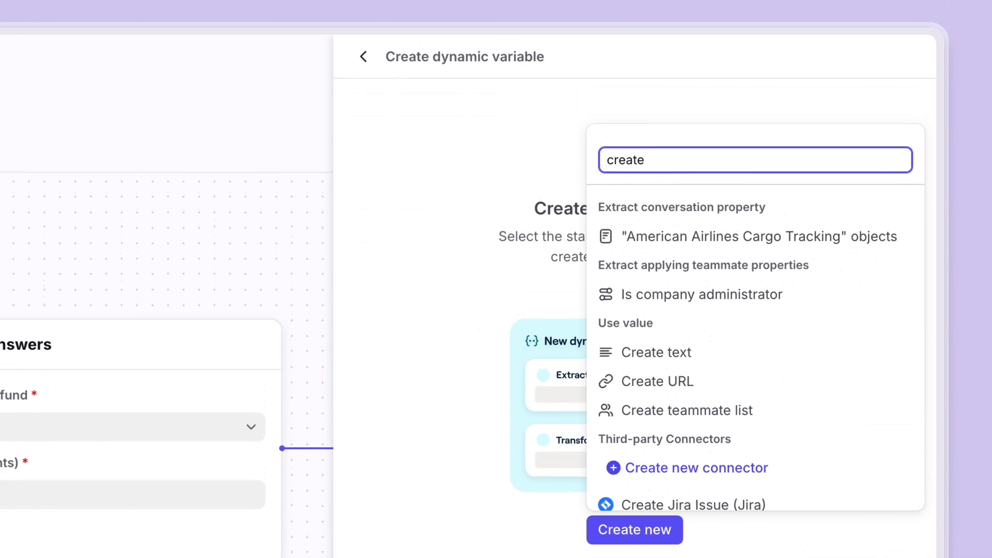
pyautogui.write(' a re')
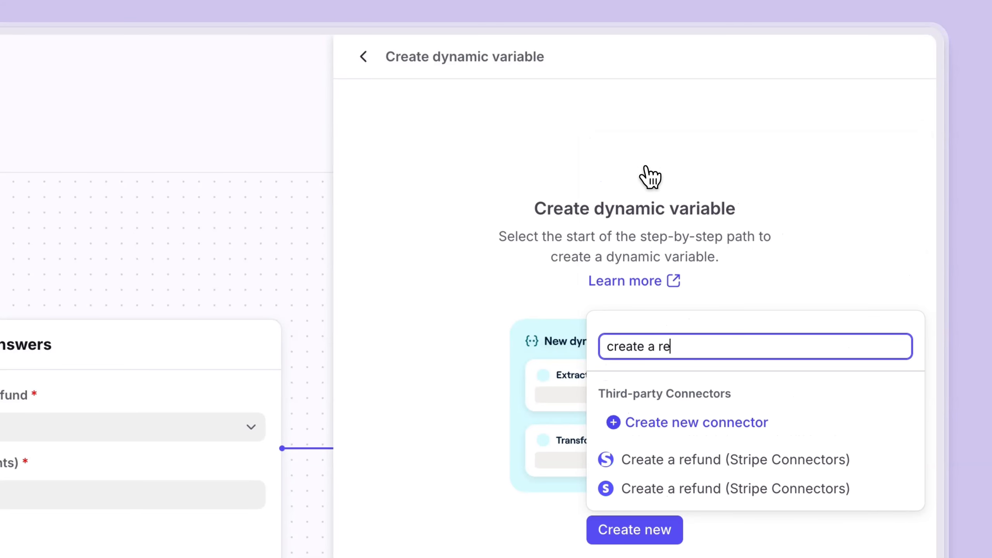
pyautogui.click(689, 460)
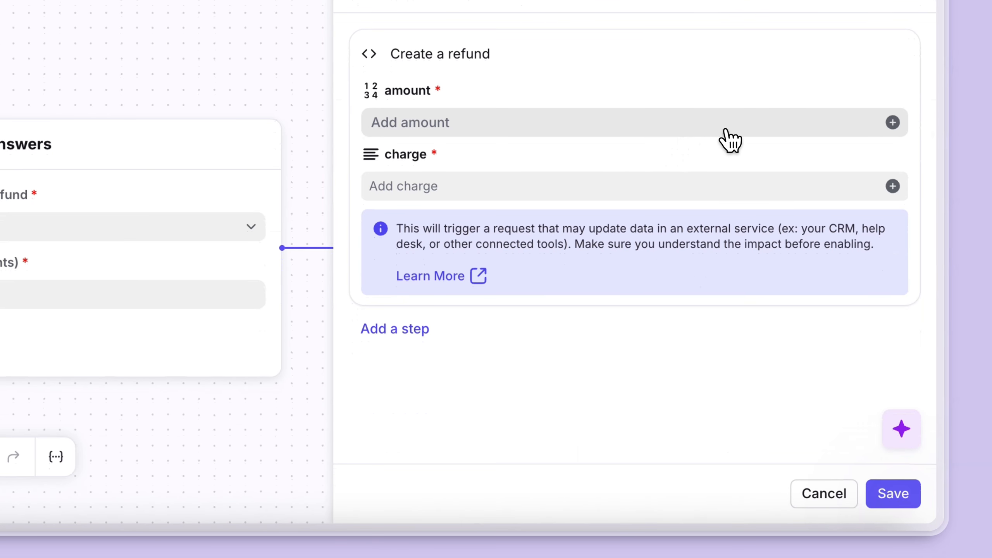
# Fill the refund request's amount with the "Amount to refund (in cents) answer" variable and its charge with the Charge ID variable.
pyautogui.click(893, 123)
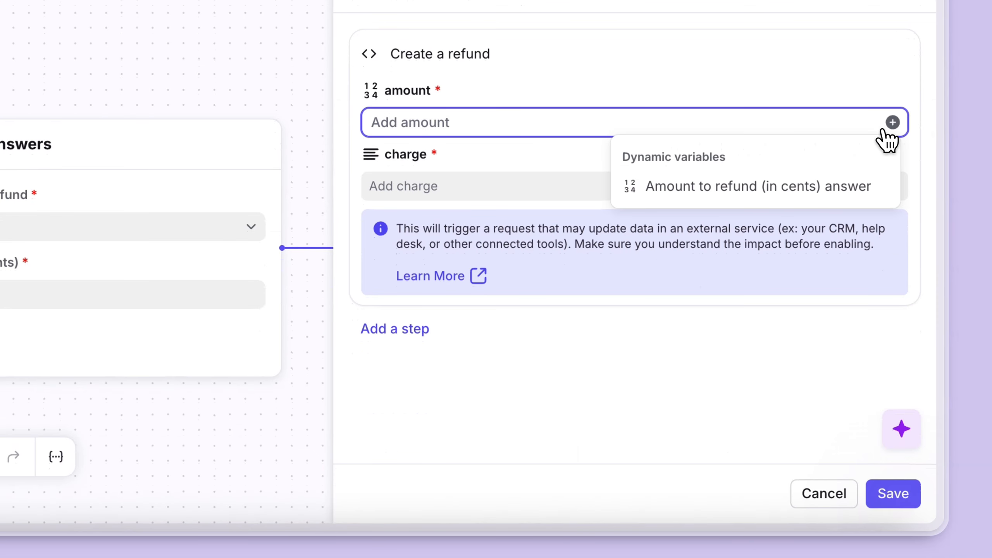
pyautogui.click(834, 187)
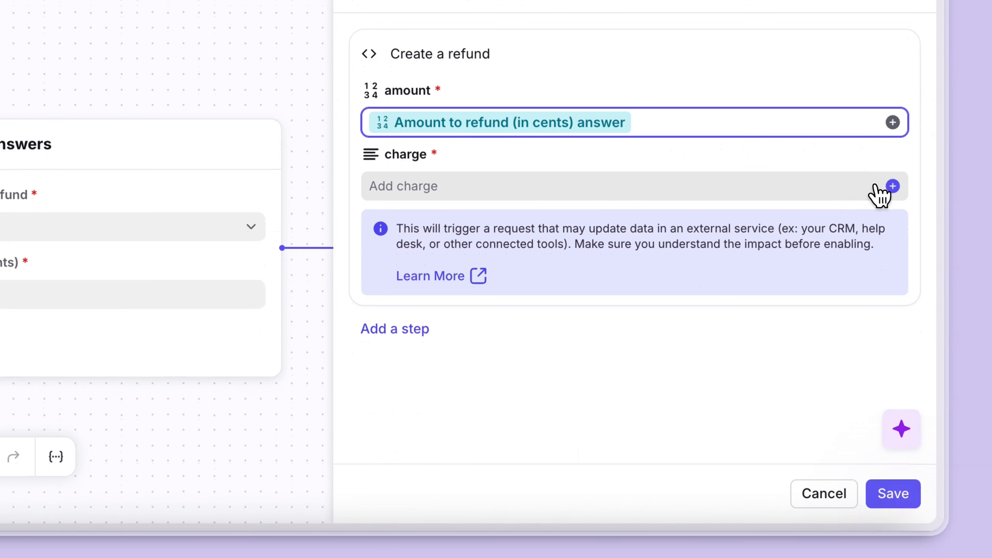
pyautogui.click(892, 186)
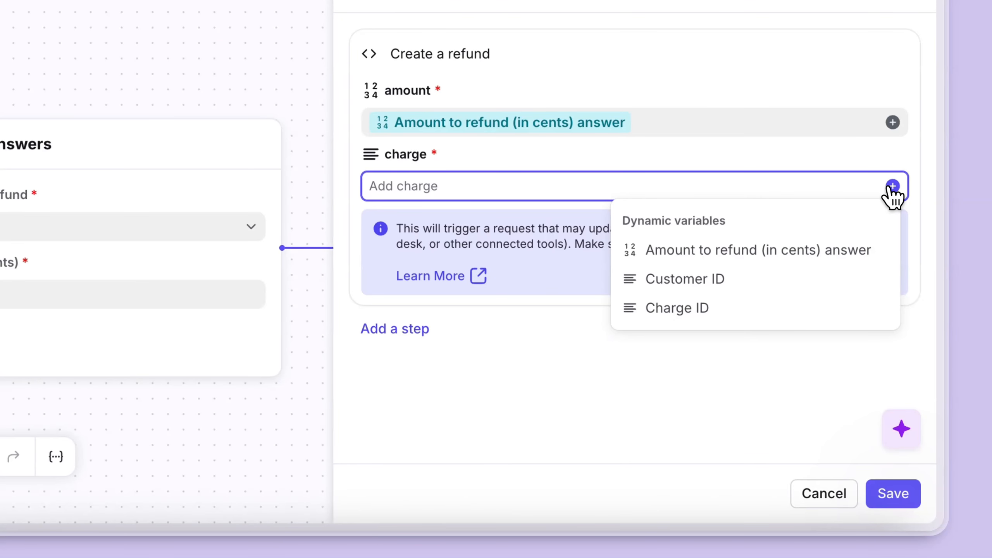
pyautogui.click(785, 314)
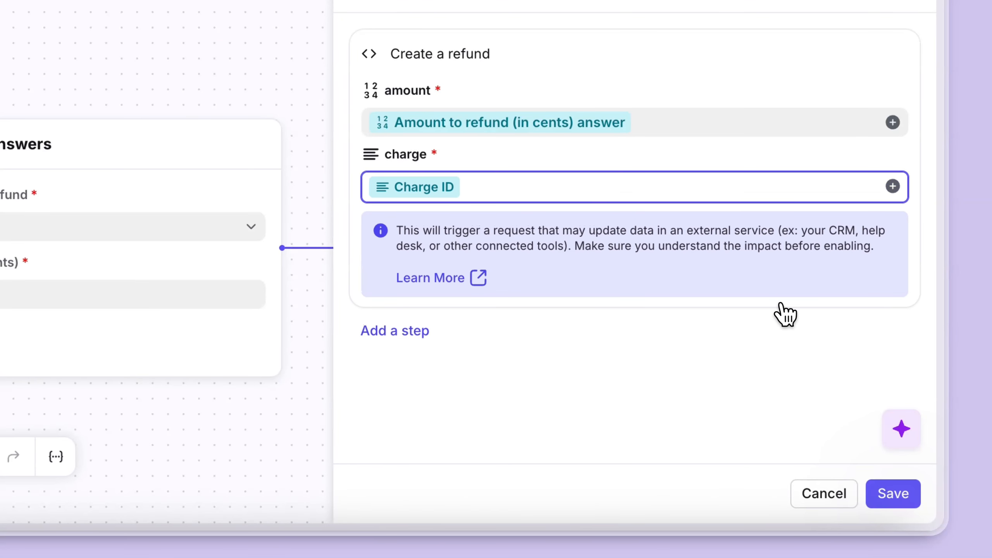
# Get the Refund status output from the request, name the dynamic variable "Refund status", and save it.
pyautogui.click(405, 331)
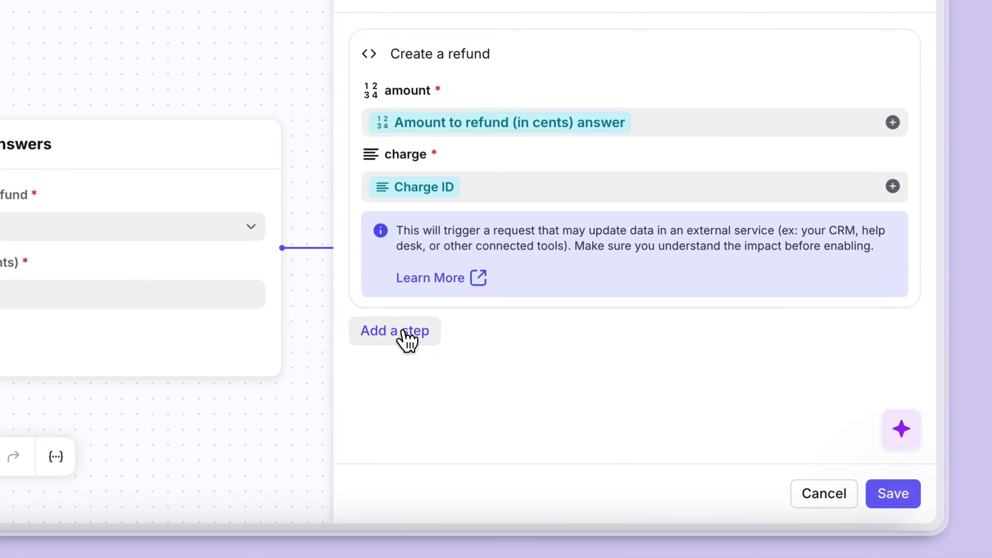
pyautogui.click(414, 290)
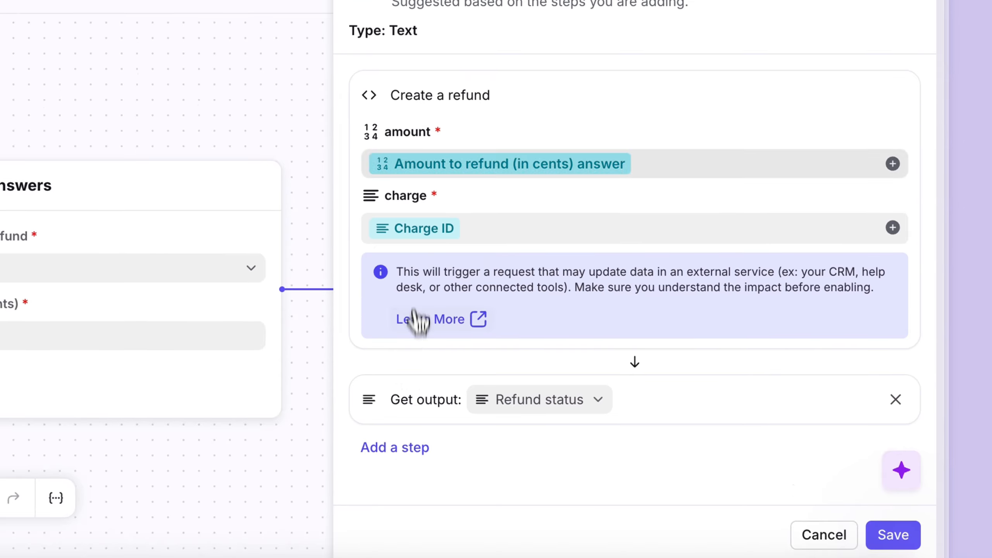
pyautogui.write('Ref')
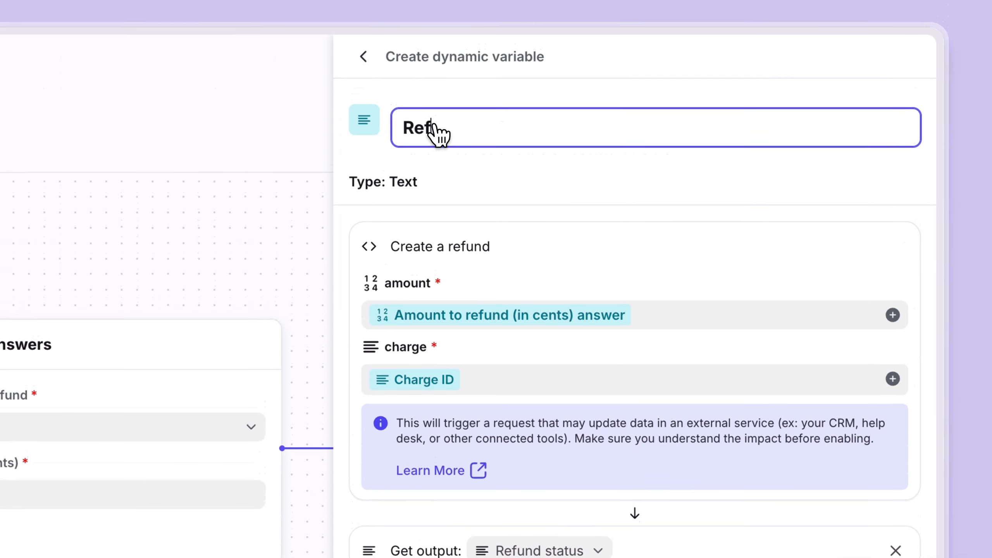
pyautogui.write('und status')
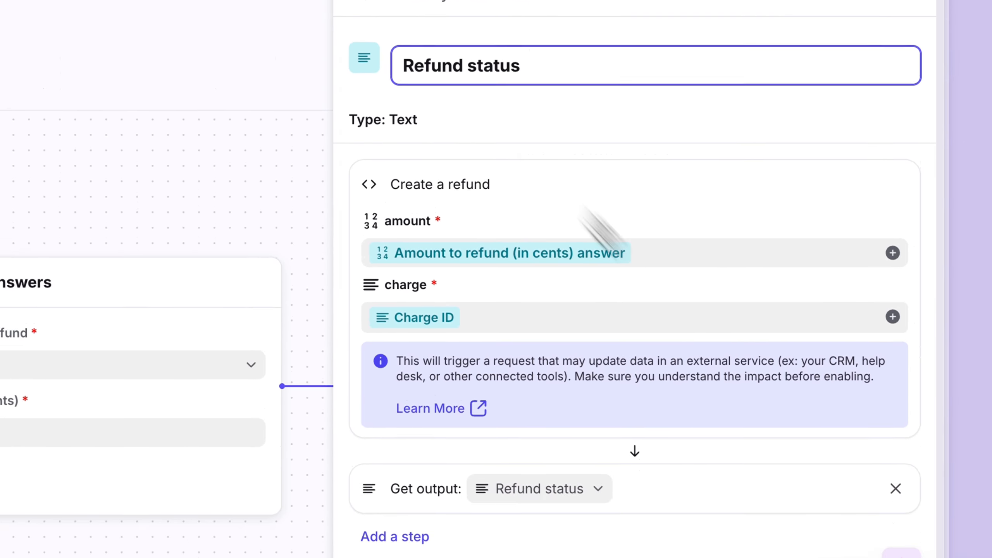
pyautogui.click(891, 503)
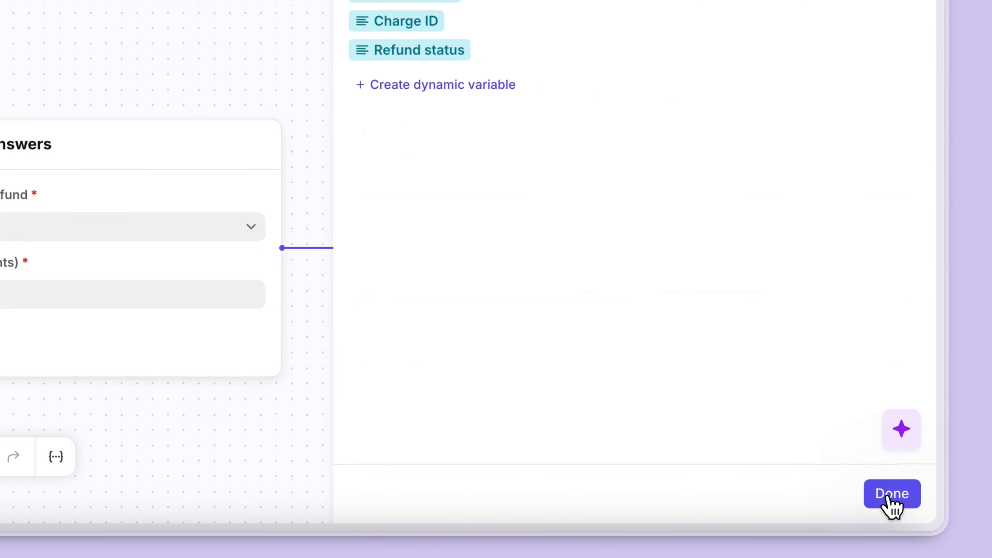
pyautogui.click(888, 498)
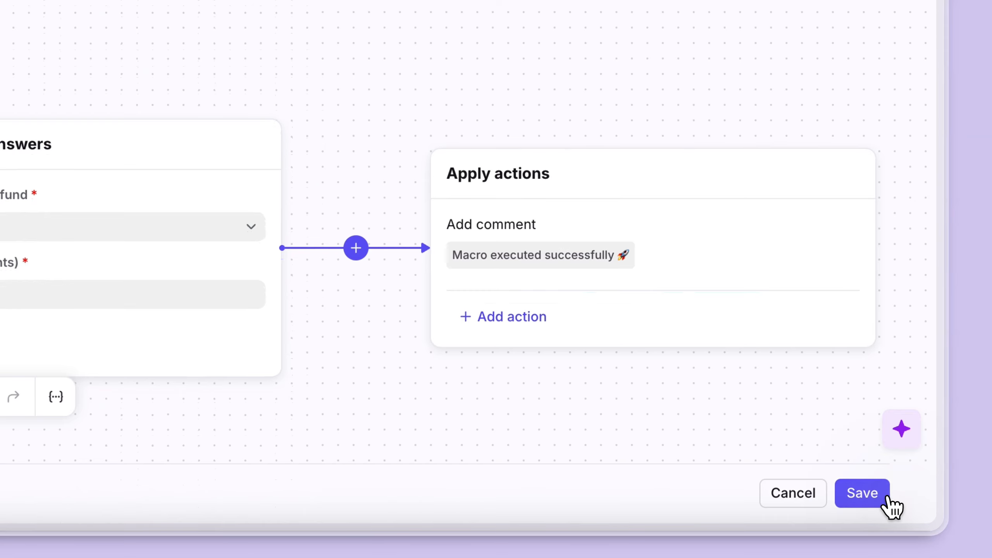
# Replace the Apply actions comment with "The refund processed with a status of:" followed by the Refund status variable, and save the macro.
pyautogui.click(605, 243)
pyautogui.moveTo(551, 150); pyautogui.dragTo(375, 145)
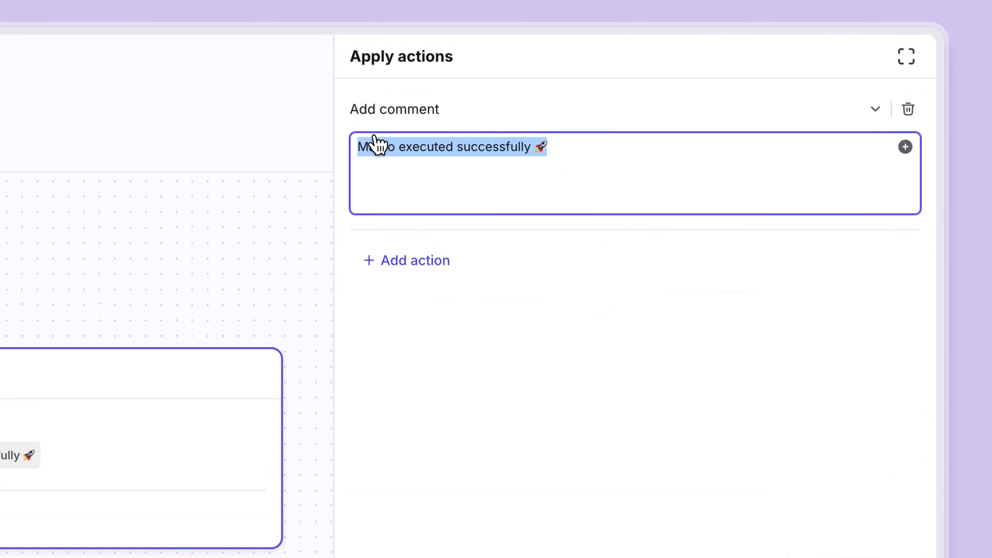
pyautogui.press('BackSpace')
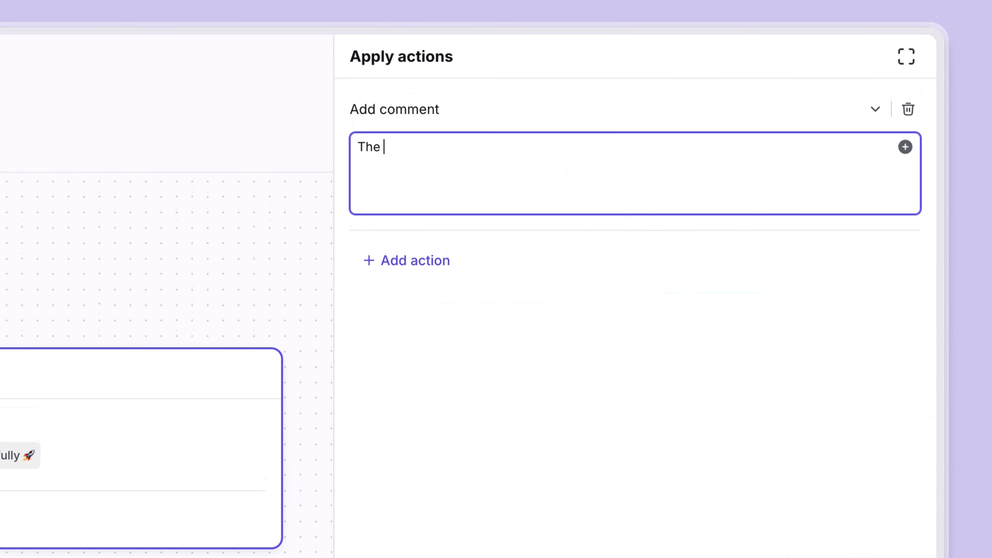
pyautogui.write('The refund processed with a status of:')
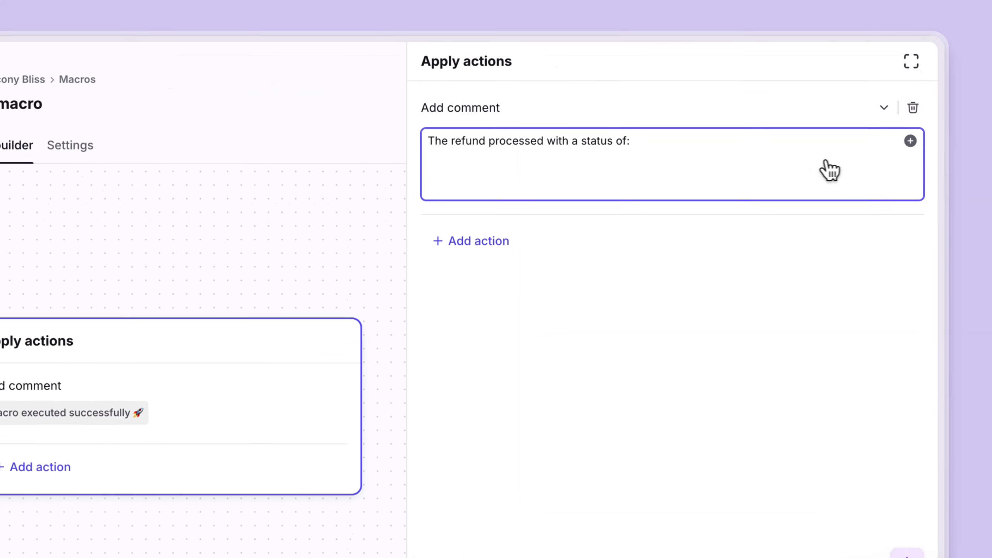
pyautogui.click(921, 129)
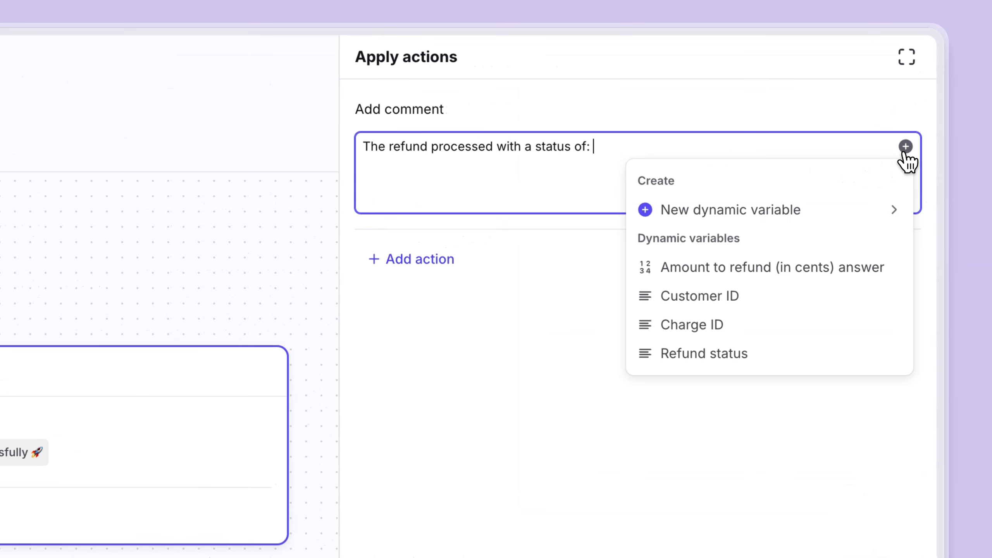
pyautogui.click(775, 354)
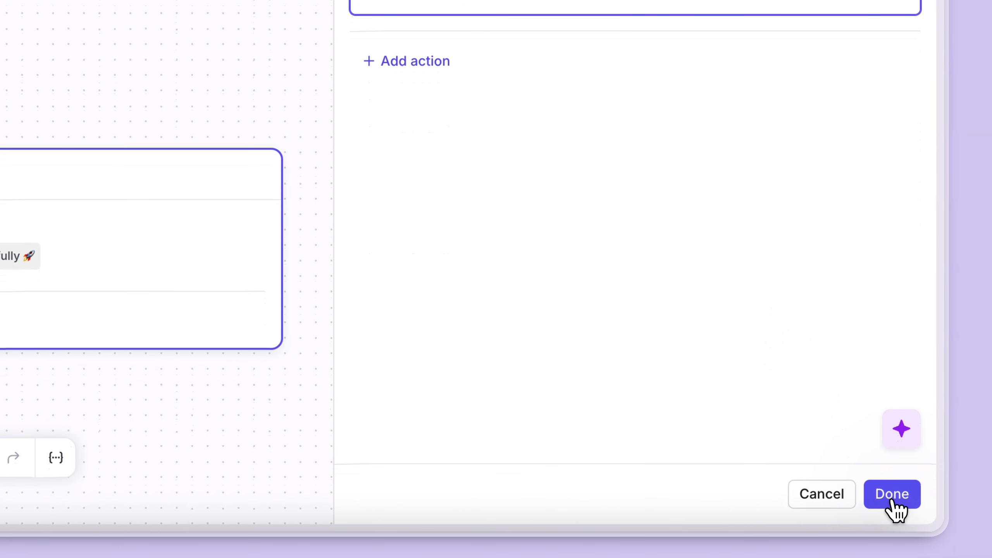
pyautogui.click(892, 506)
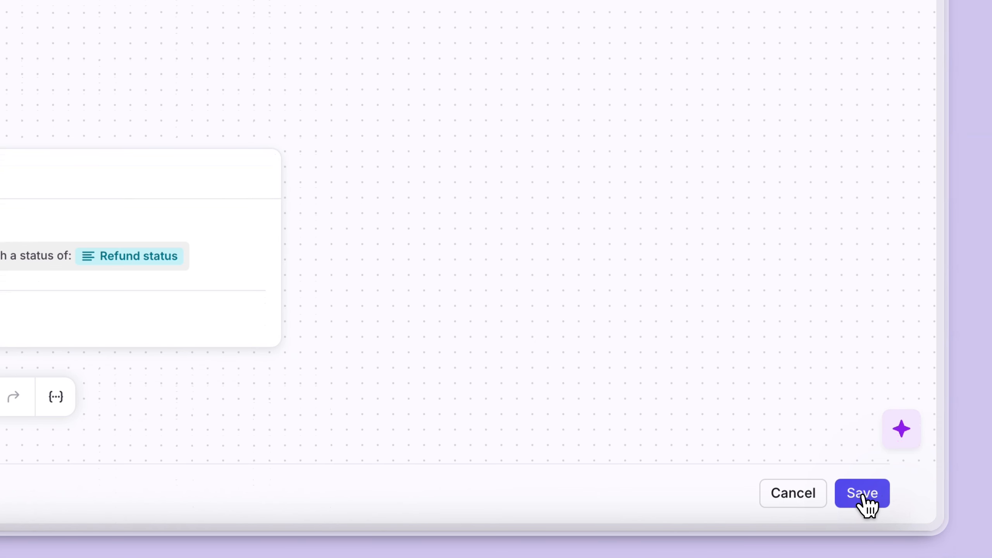
pyautogui.click(864, 494)
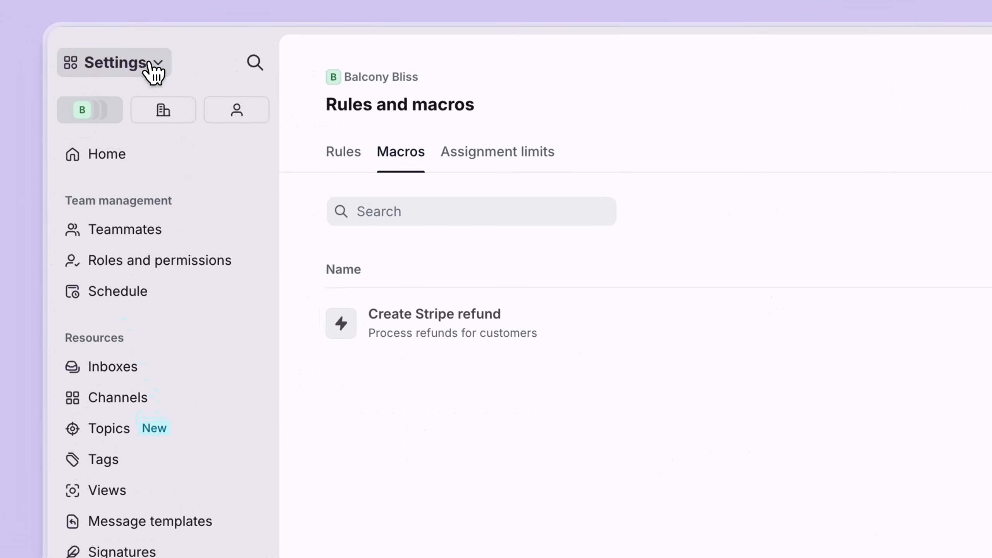
# Switch to the Inbox and run the "Create Stripe refund" macro from the "Refund requested" conversation in Support.
pyautogui.click(116, 76)
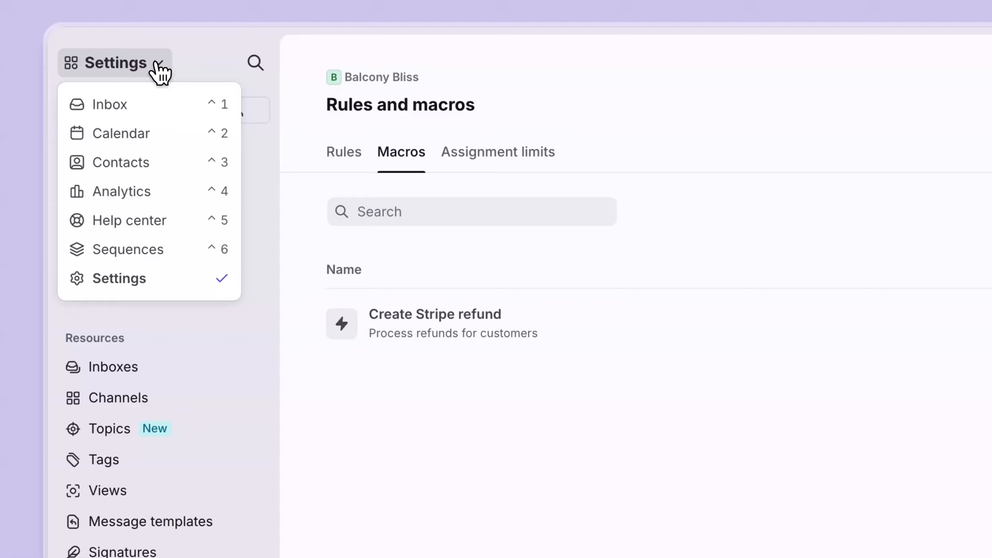
pyautogui.click(156, 108)
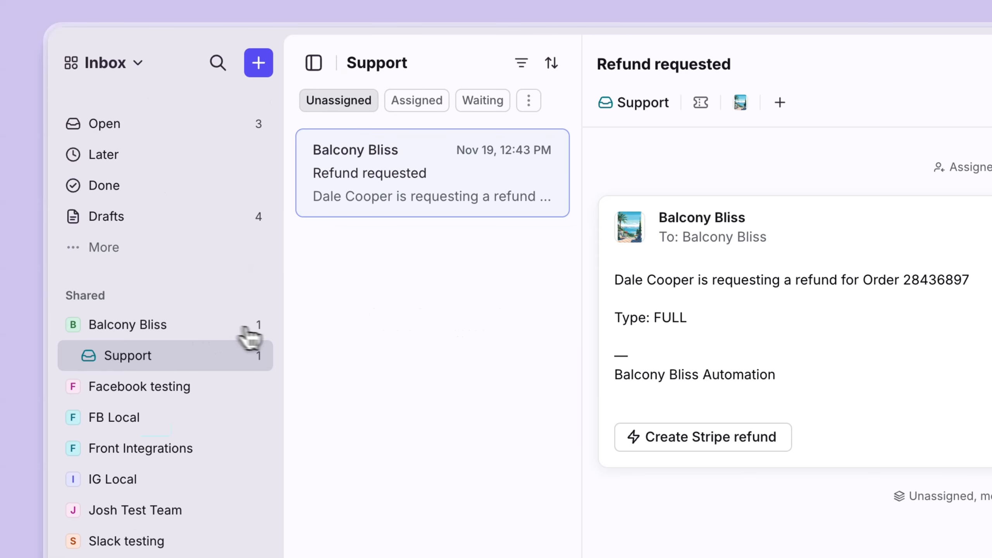
pyautogui.click(722, 259)
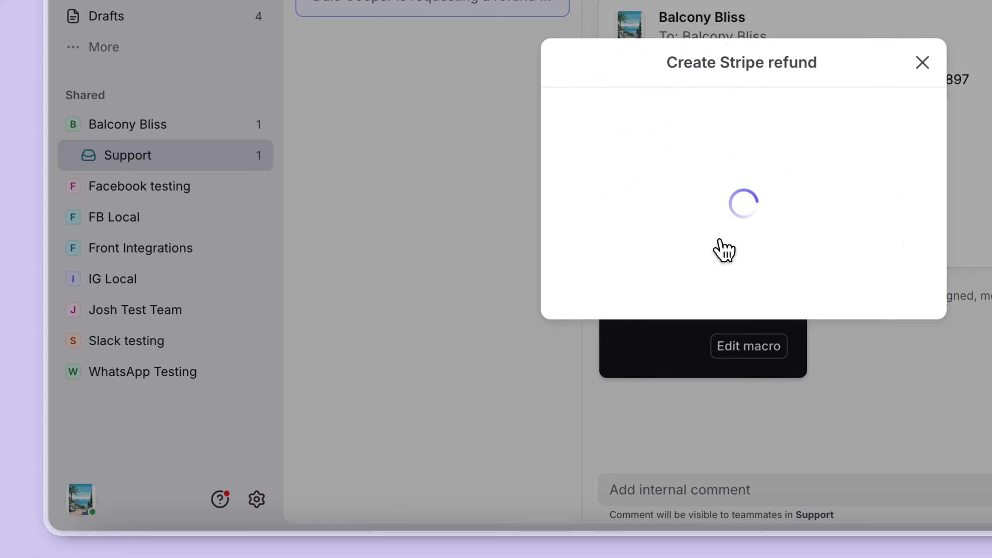
# Choose the customer named in the refund request as the customer to refund and continue to the payment prompts.
pyautogui.click(691, 193)
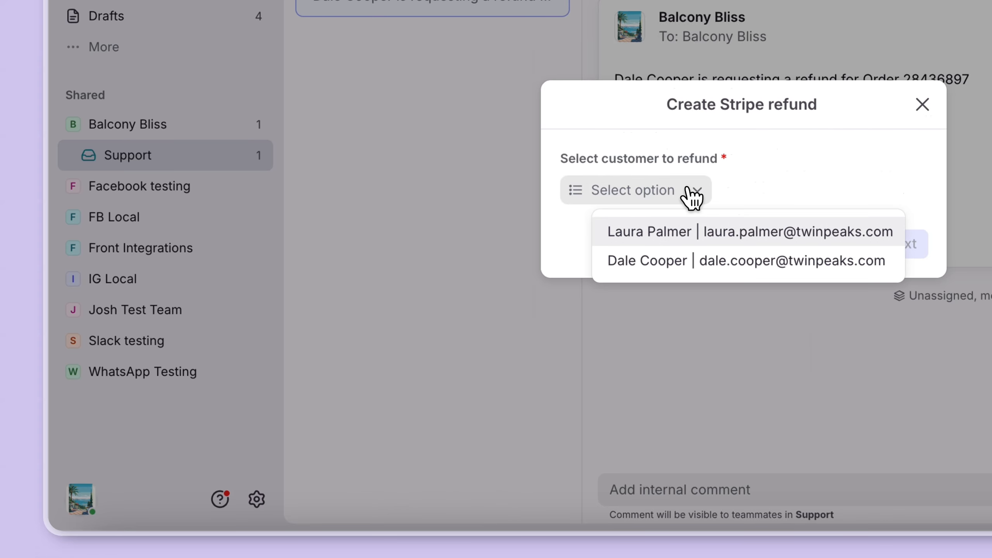
pyautogui.click(676, 259)
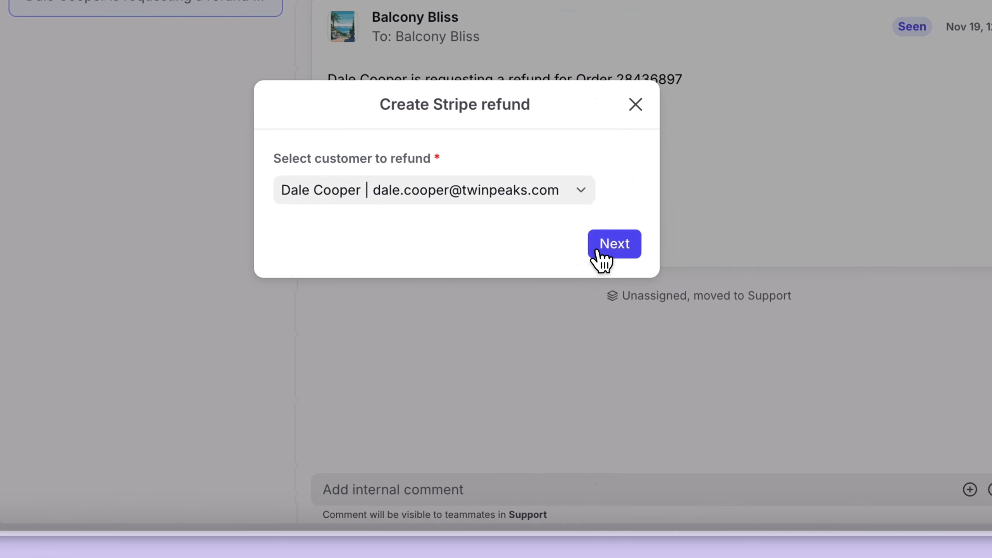
pyautogui.click(895, 246)
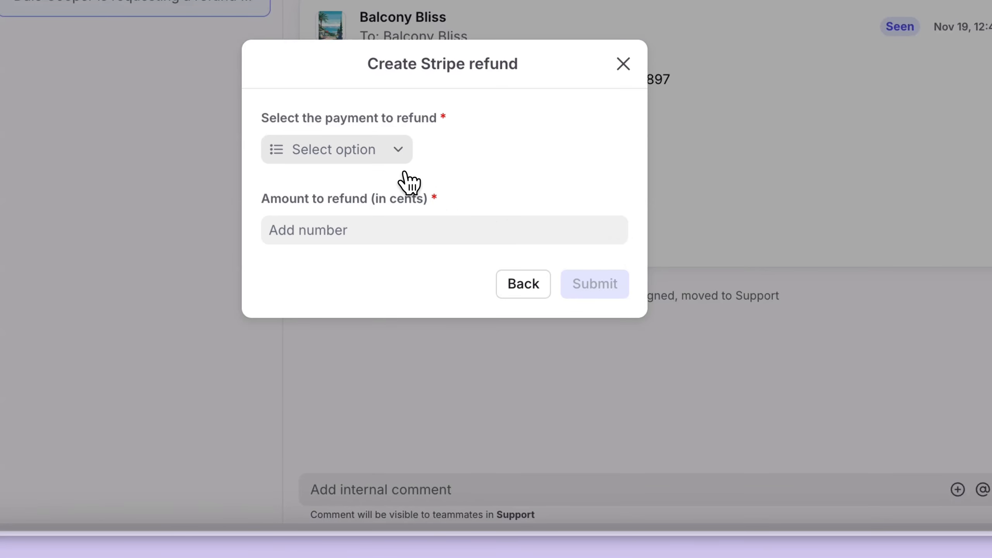
# Select the 2500-cent payment, set the amount to refund to 2500 cents, and submit the refund.
pyautogui.click(384, 158)
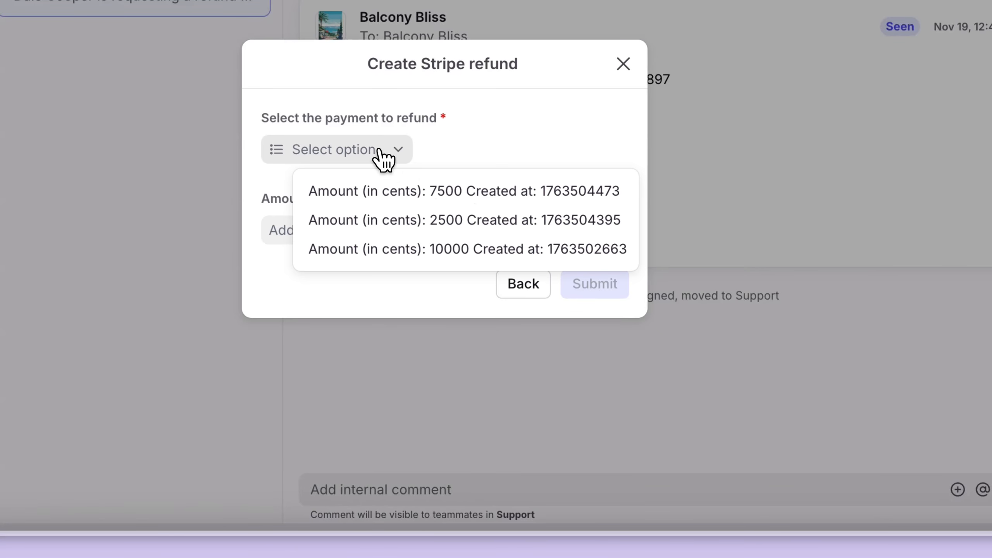
pyautogui.click(378, 221)
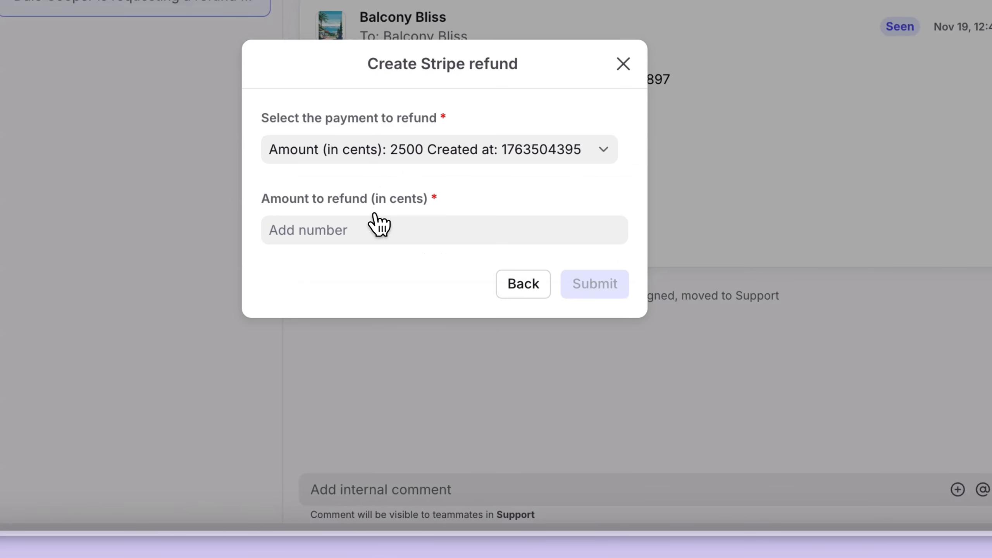
pyautogui.click(369, 243)
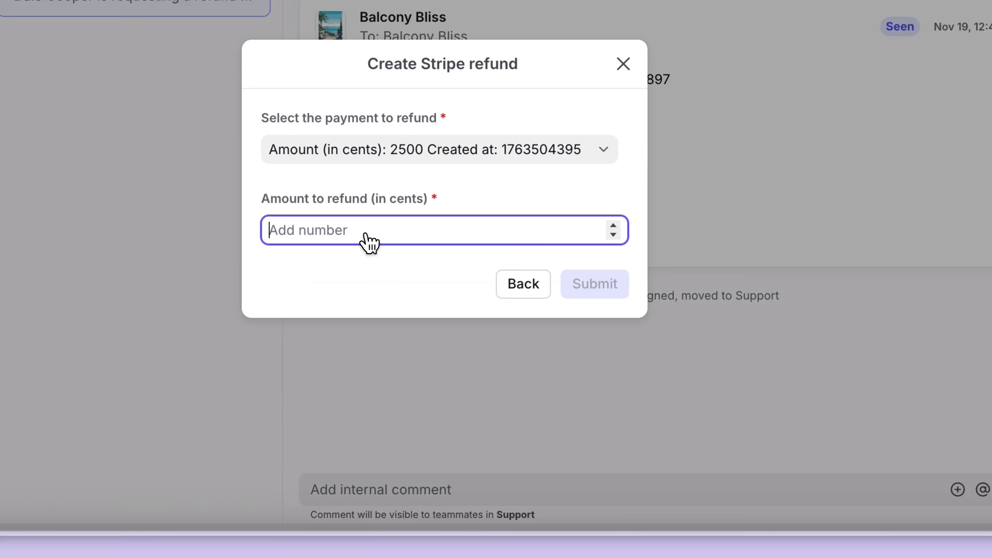
pyautogui.write('2500')
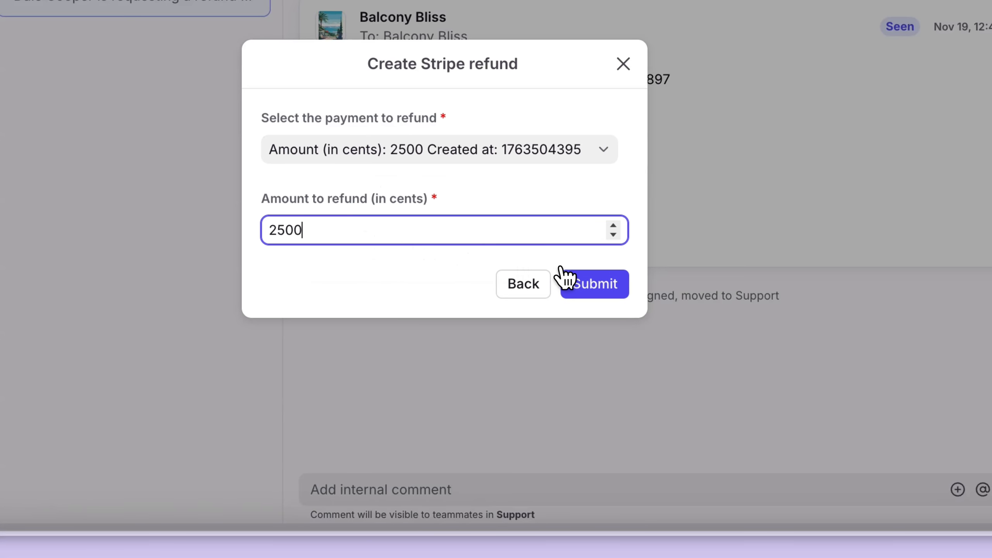
pyautogui.click(591, 288)
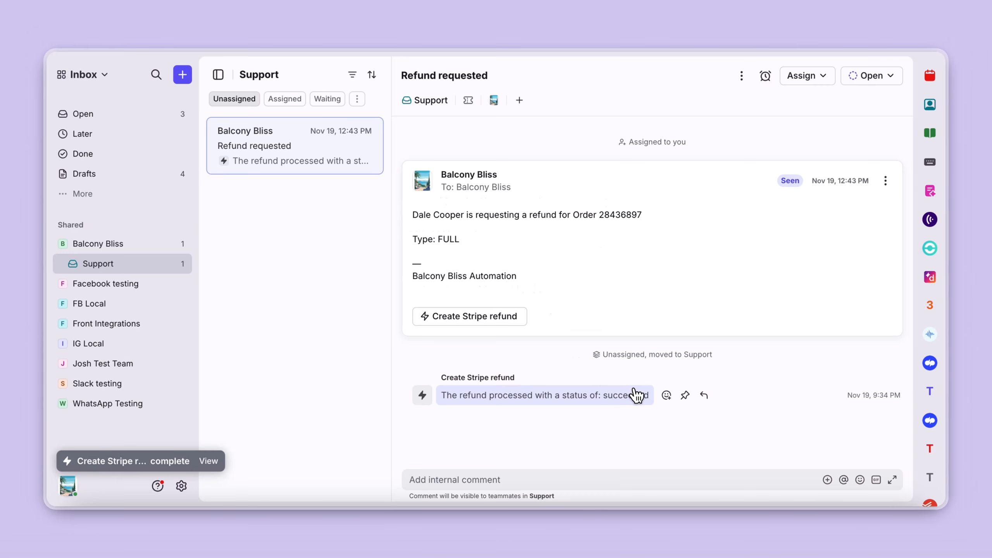
# Check the refund status in the comment the macro posted to the conversation.
pyautogui.moveTo(642, 400); pyautogui.dragTo(453, 400)
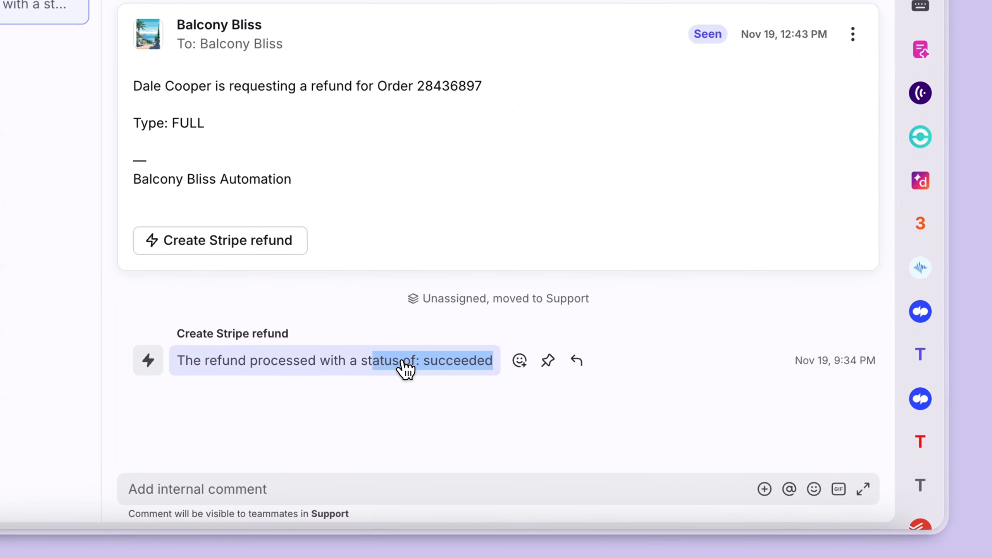
pyautogui.moveTo(181, 366); pyautogui.dragTo(170, 369)
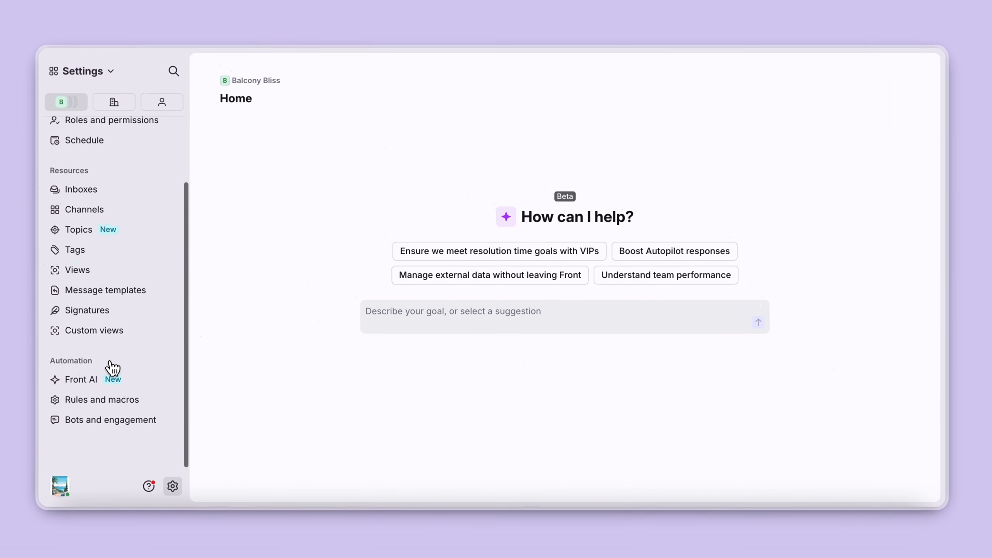
# Open the "Create Stripe refund" macro for editing and insert a Branch by condition step just before Apply actions.
pyautogui.click(110, 403)
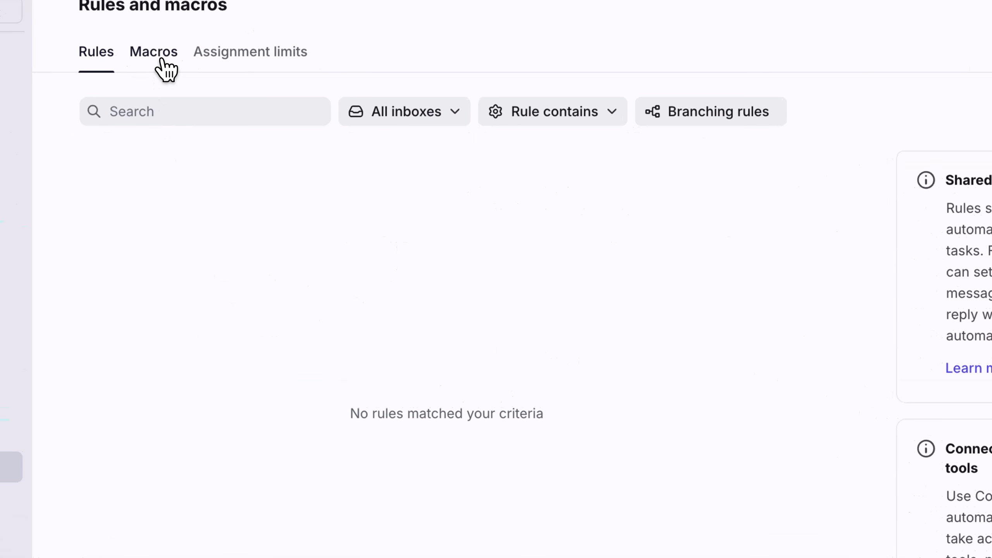
pyautogui.click(166, 69)
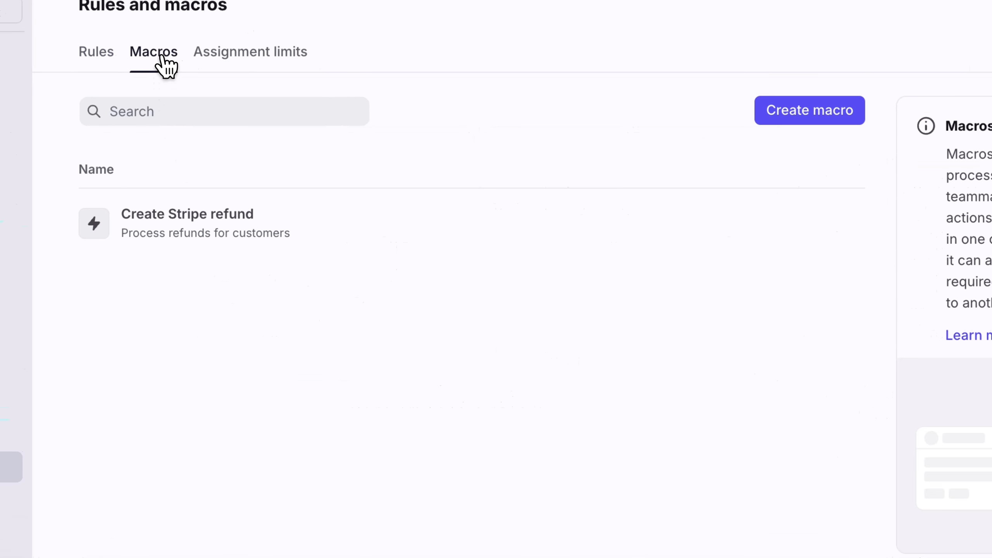
pyautogui.click(181, 221)
pyautogui.hscroll(5, 744, 429)
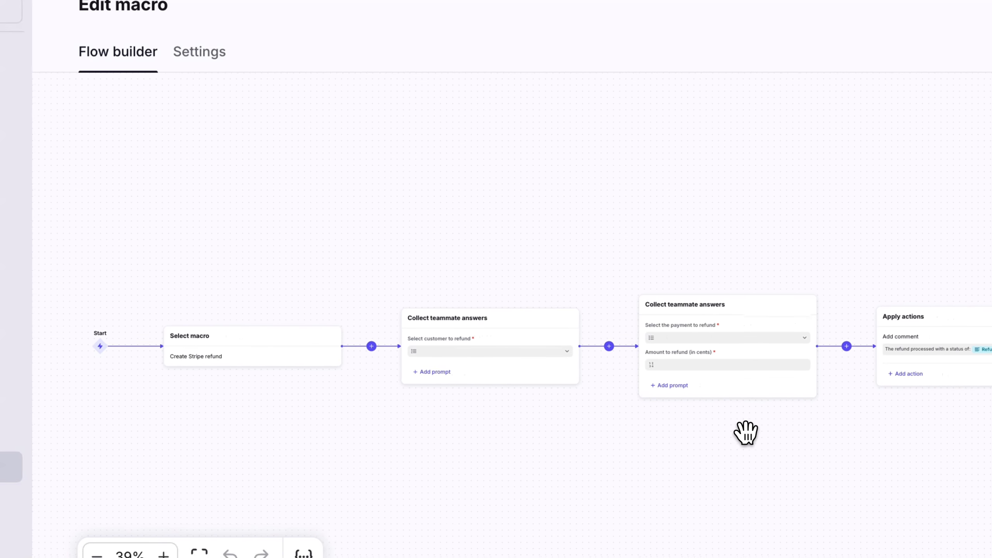
pyautogui.click(752, 344)
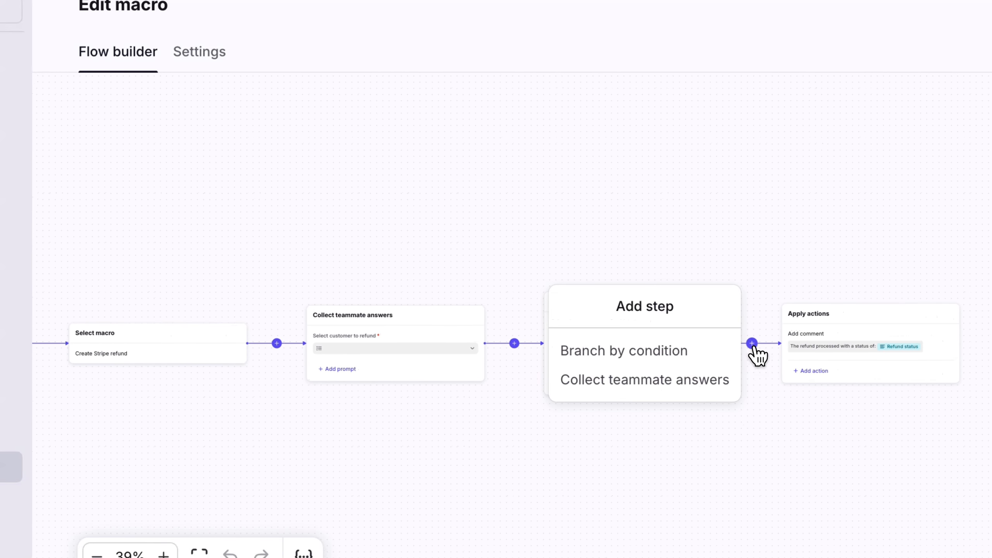
pyautogui.click(704, 351)
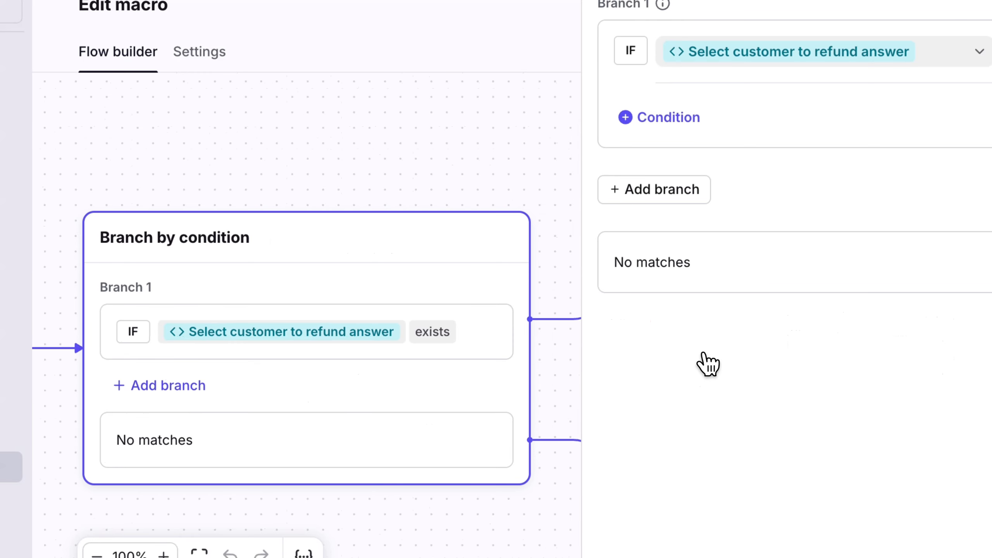
# Set the Branch 1 condition to Refund status contains "succeeded" and apply it.
pyautogui.click(926, 63)
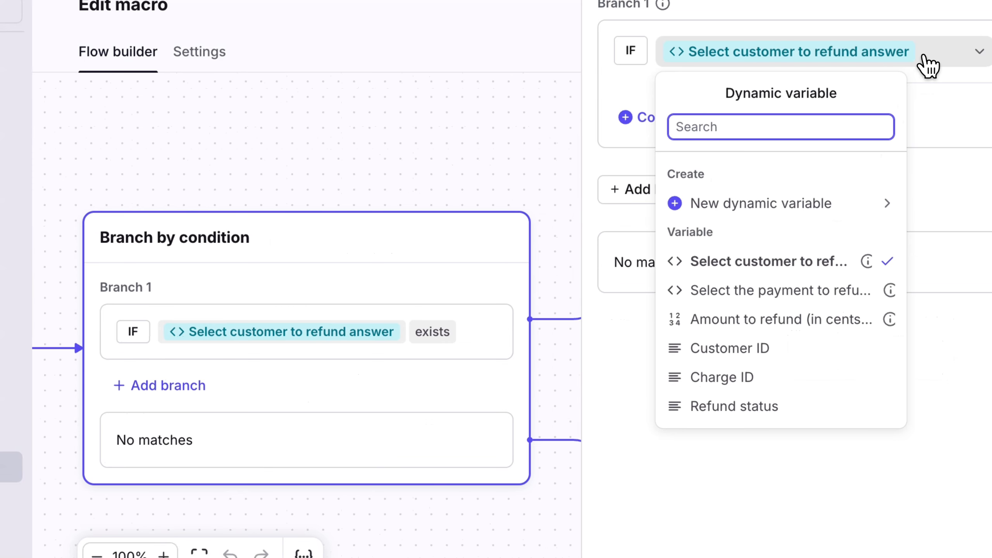
pyautogui.click(784, 408)
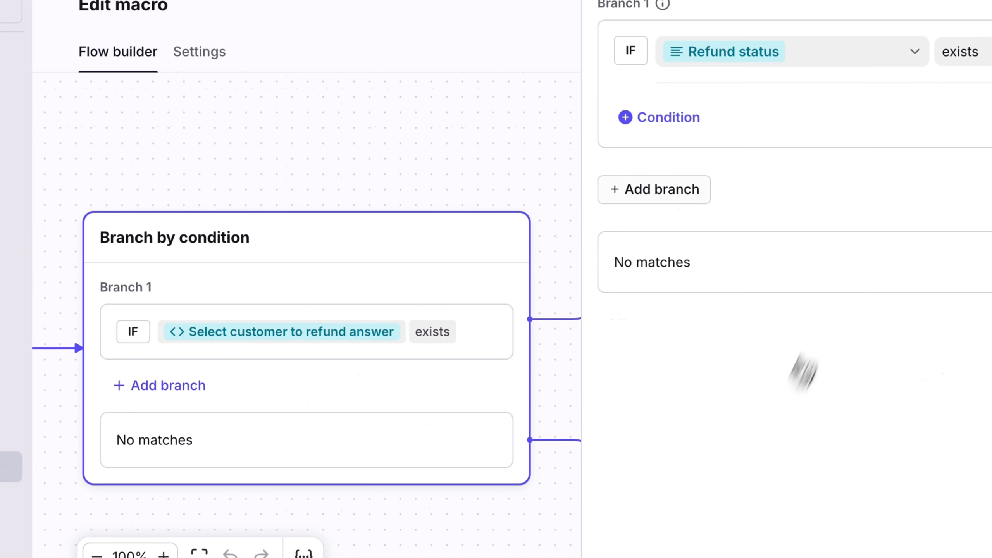
pyautogui.click(963, 52)
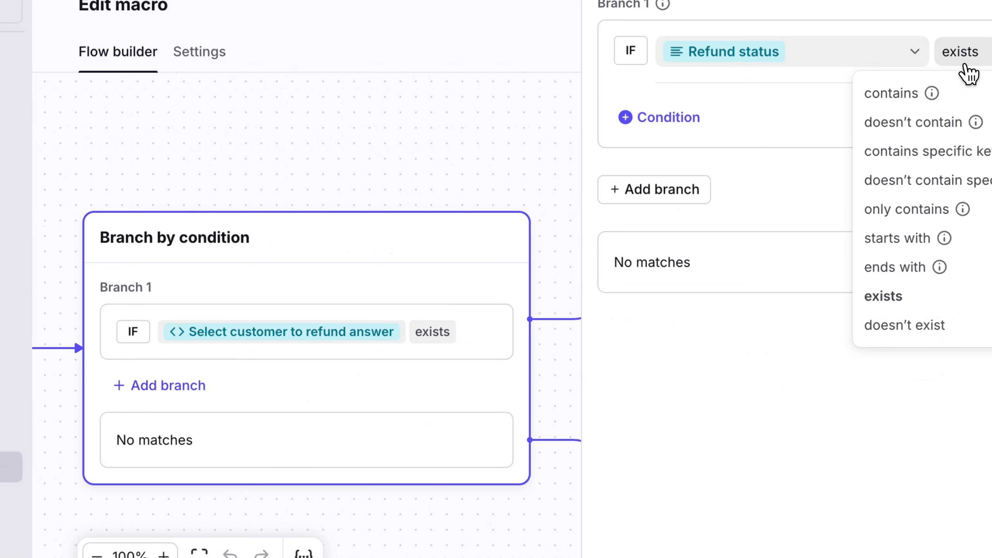
pyautogui.click(959, 97)
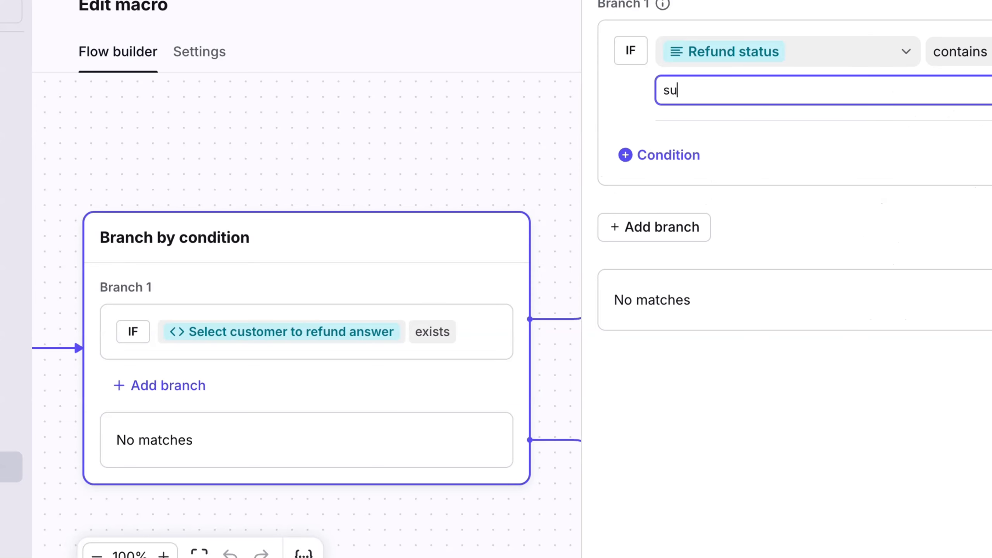
pyautogui.write('succeeded')
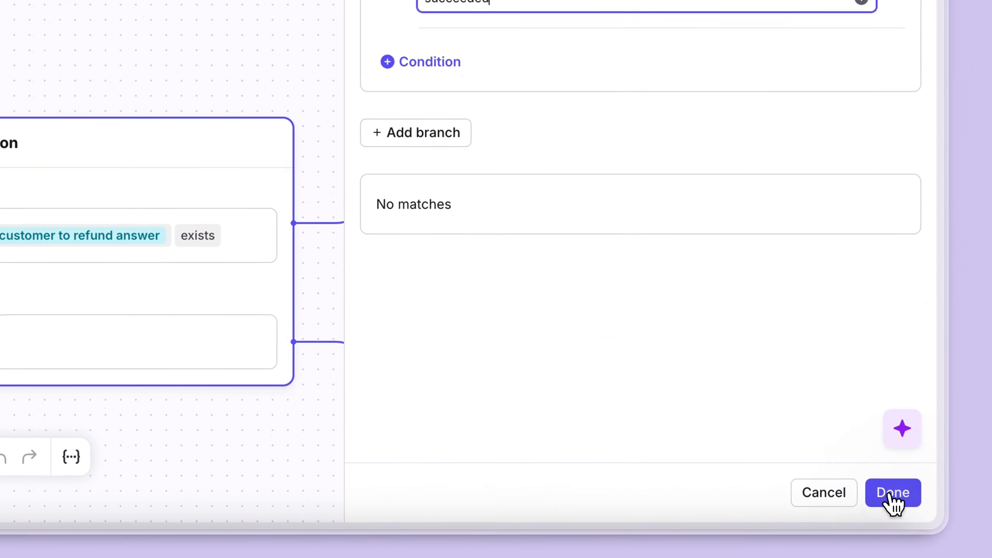
pyautogui.click(906, 483)
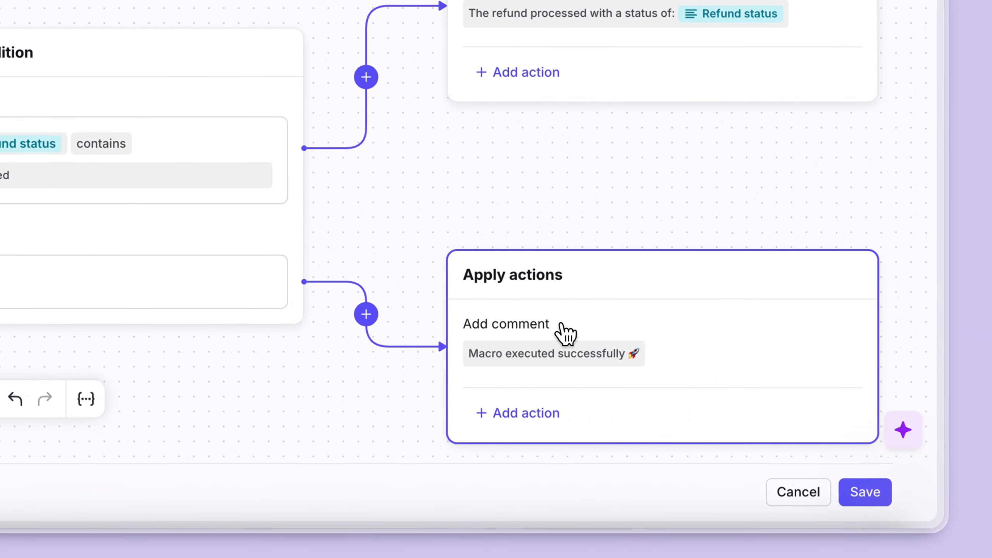
# Replace the comment in the no-matches branch with "The refund failed to process." and save the macro.
pyautogui.click(696, 381)
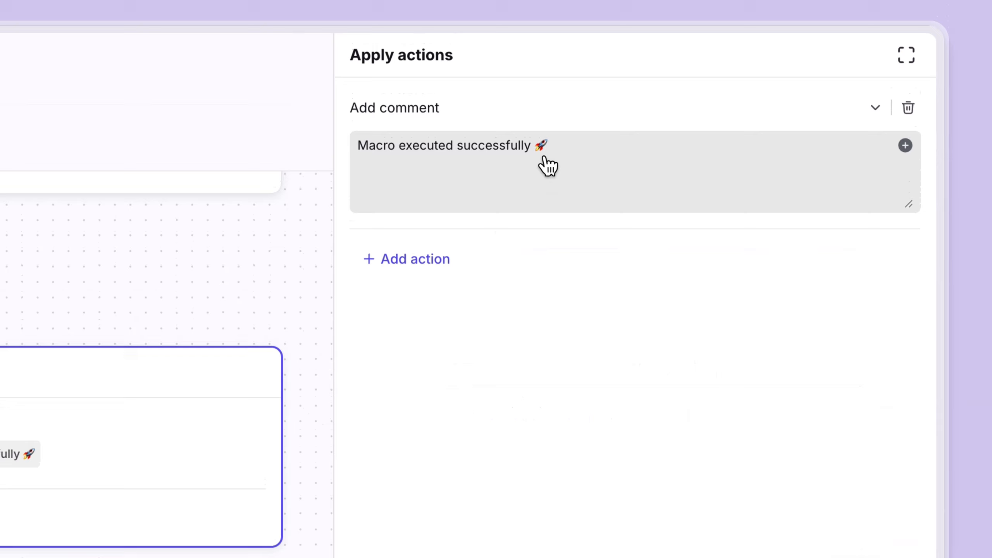
pyautogui.click(360, 146)
pyautogui.moveTo(574, 152); pyautogui.dragTo(392, 151)
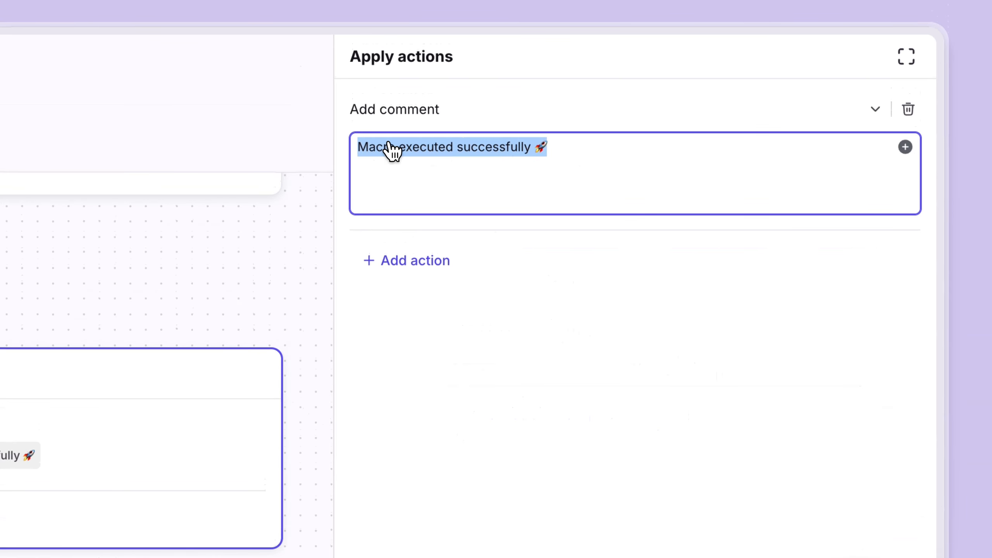
pyautogui.press('BackSpace')
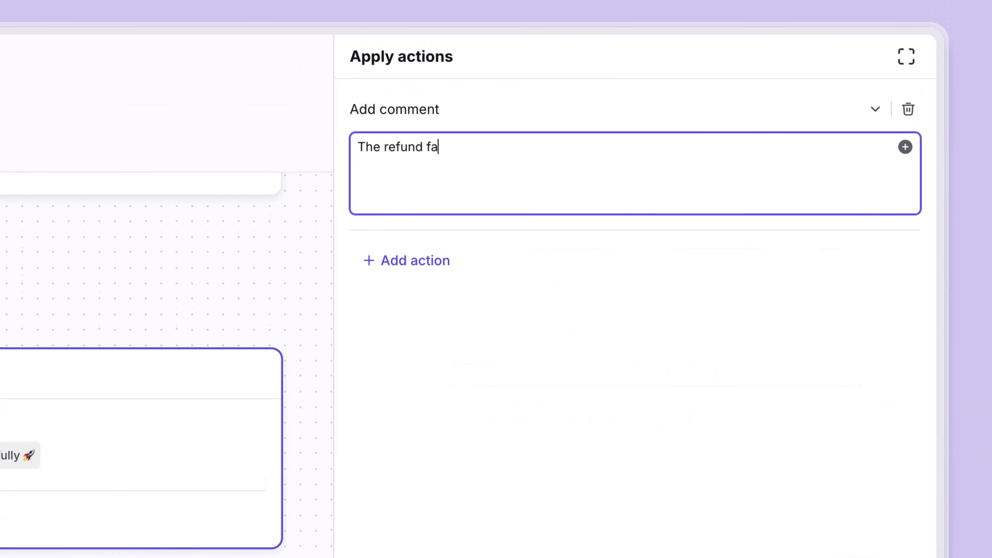
pyautogui.write('The refund failed to process.')
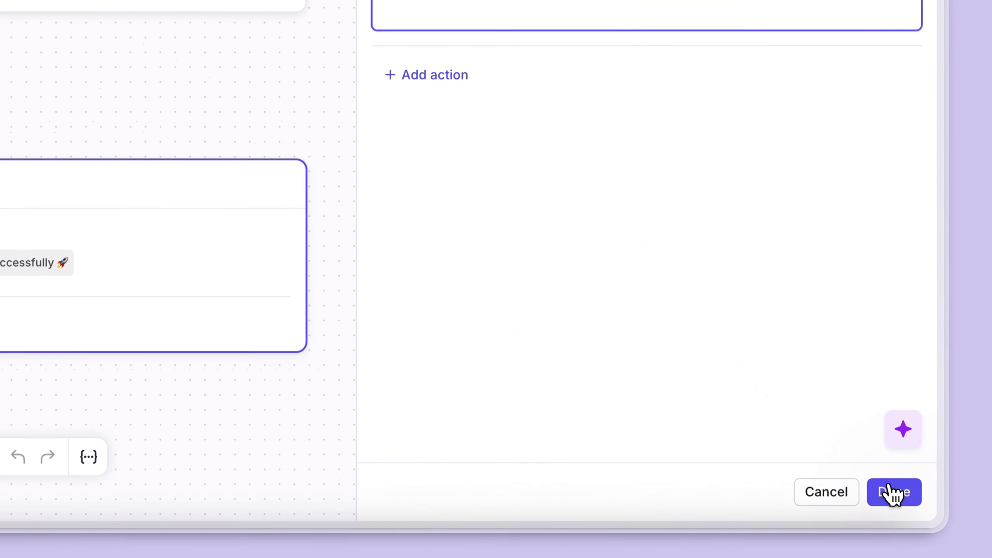
pyautogui.click(906, 483)
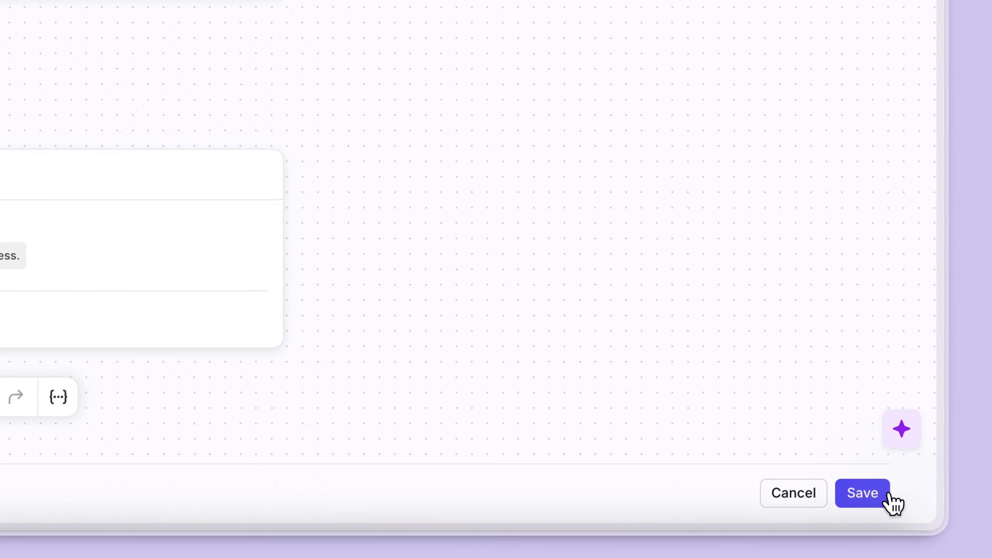
pyautogui.click(868, 500)
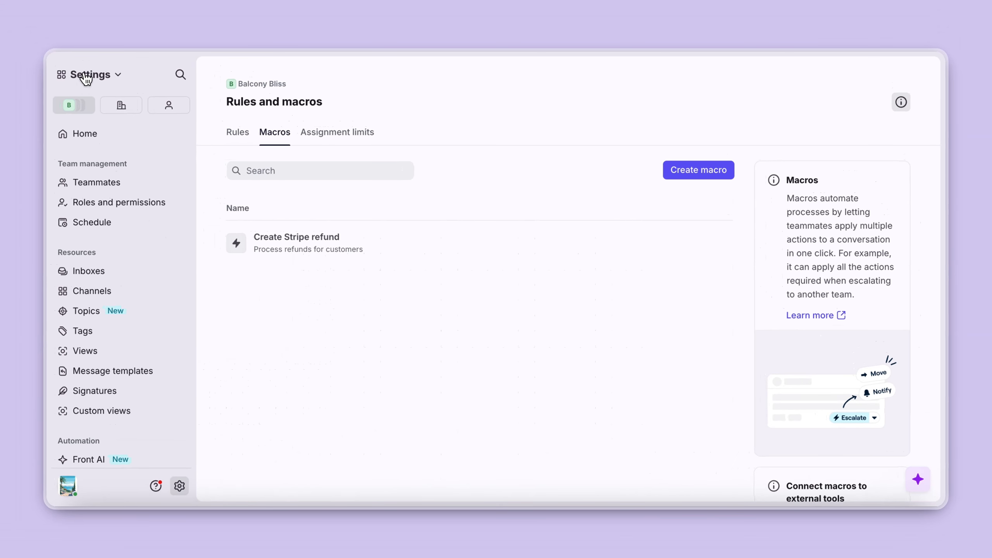
# Return to the Inbox and run the updated "Create Stripe refund" macro on the "Refund requested" conversation.
pyautogui.click(86, 76)
pyautogui.click(92, 100)
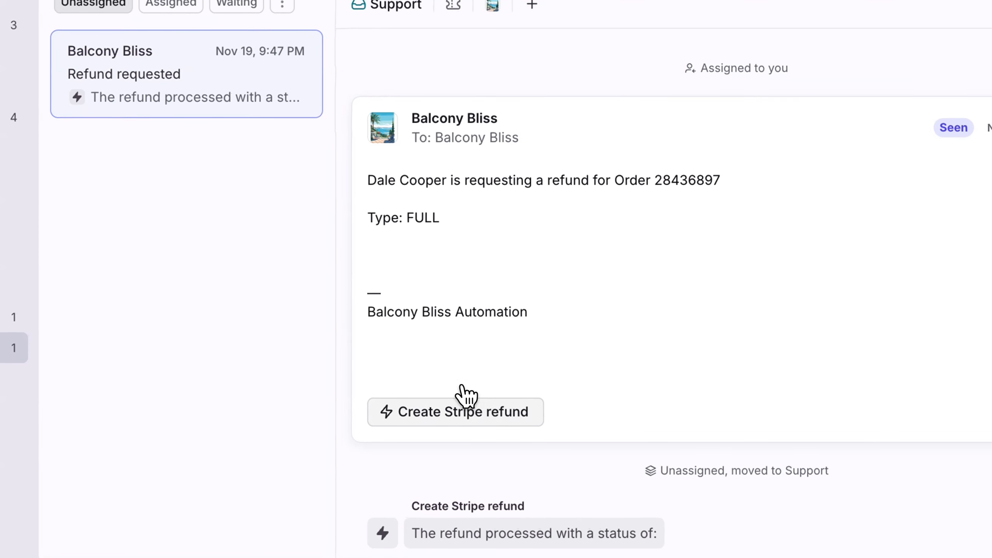
pyautogui.moveTo(482, 362)
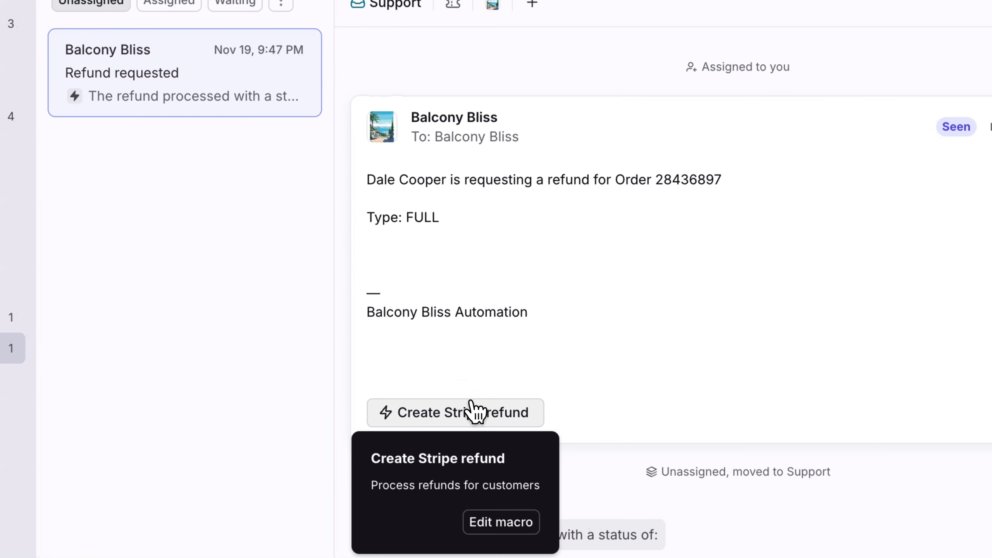
pyautogui.click(476, 410)
# Select the customer named in the refund request and proceed to the payment prompts.
pyautogui.click(436, 296)
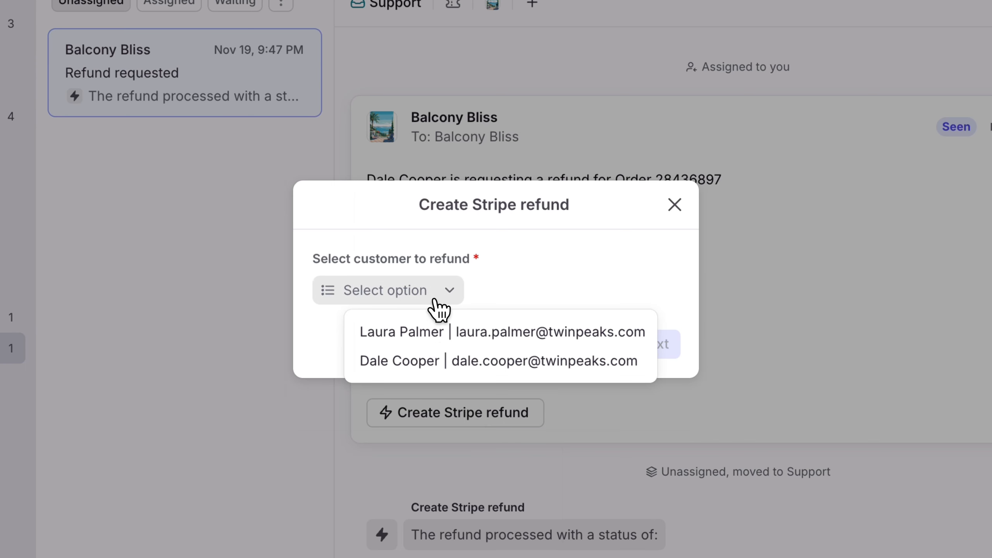
pyautogui.click(424, 354)
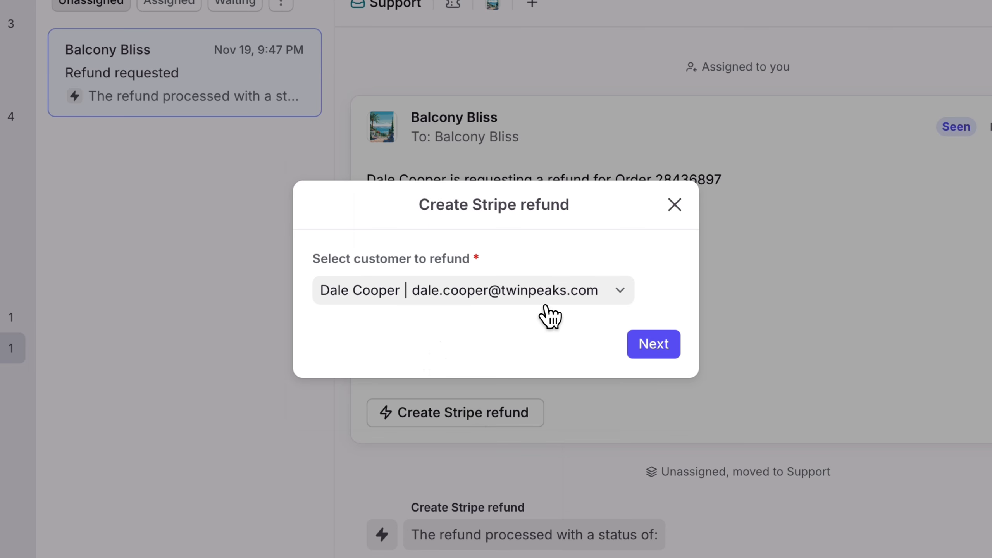
pyautogui.click(649, 348)
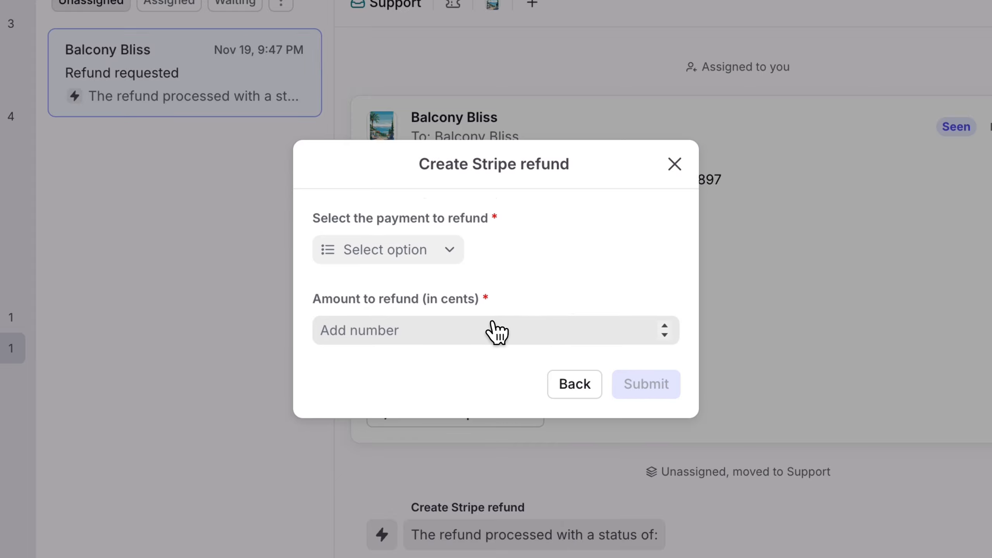
# Submit a 2500-cent refund for the 2500-cent payment and check the macro's new comment in the conversation.
pyautogui.click(423, 254)
pyautogui.click(417, 320)
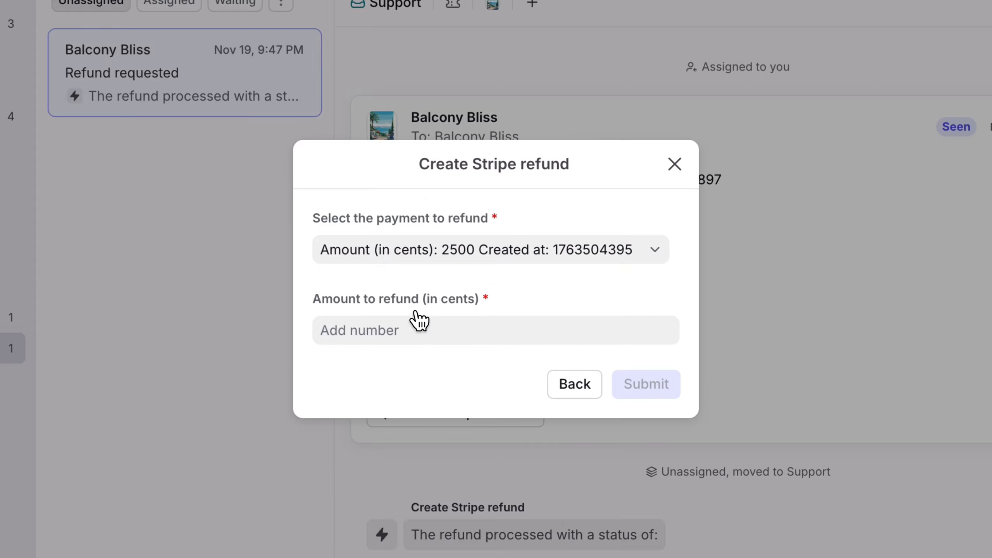
pyautogui.click(406, 332)
pyautogui.write('2500')
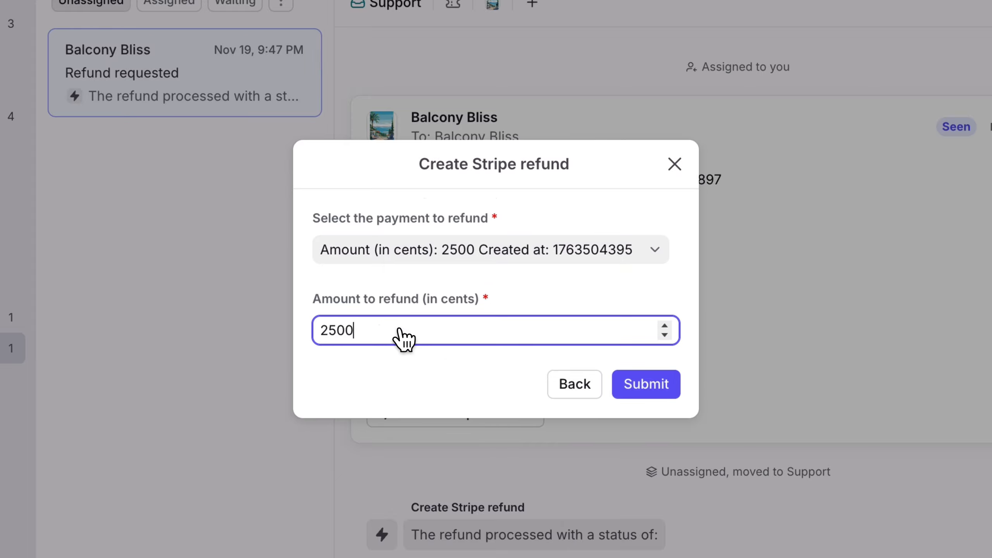
pyautogui.click(655, 385)
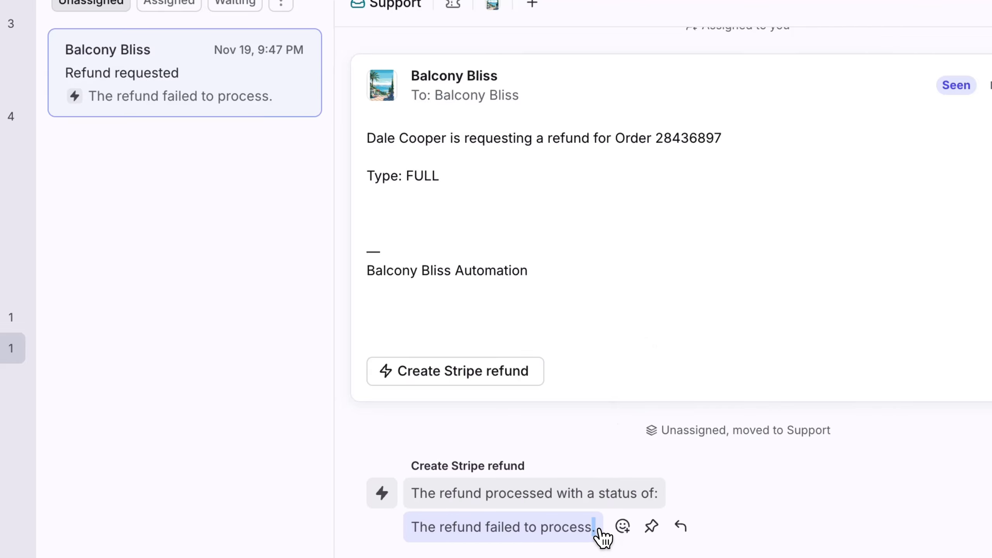
pyautogui.moveTo(599, 531); pyautogui.dragTo(418, 534)
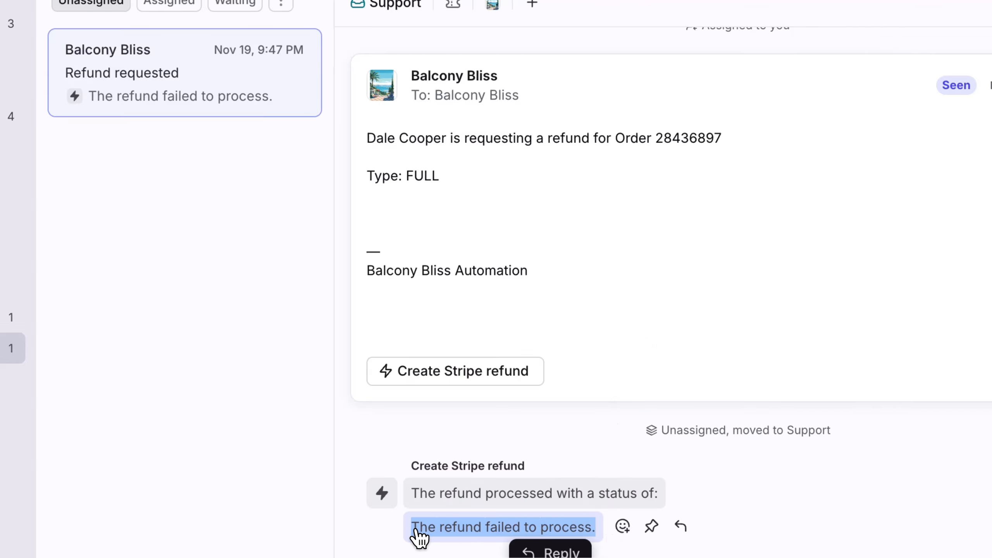